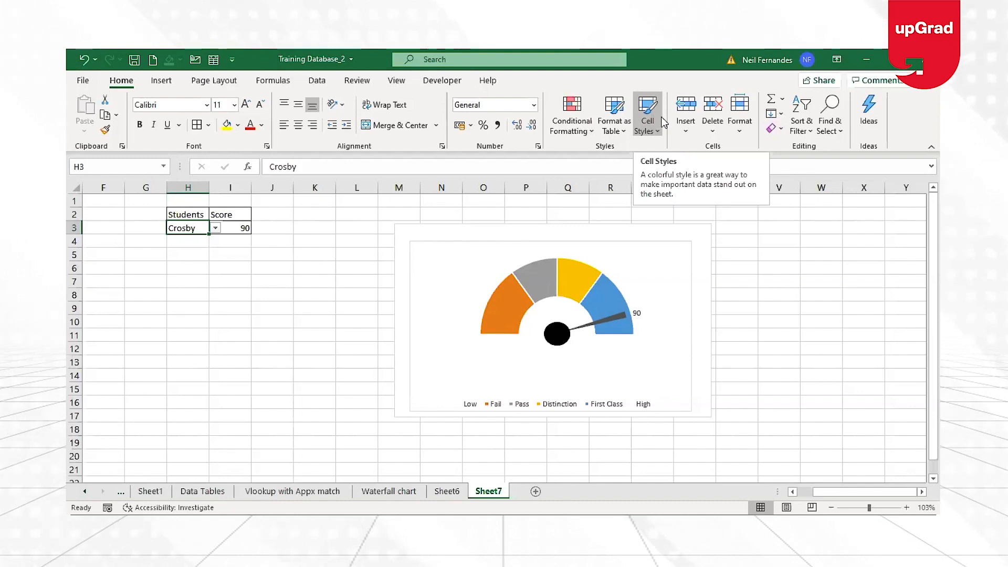
pyautogui.click(648, 121)
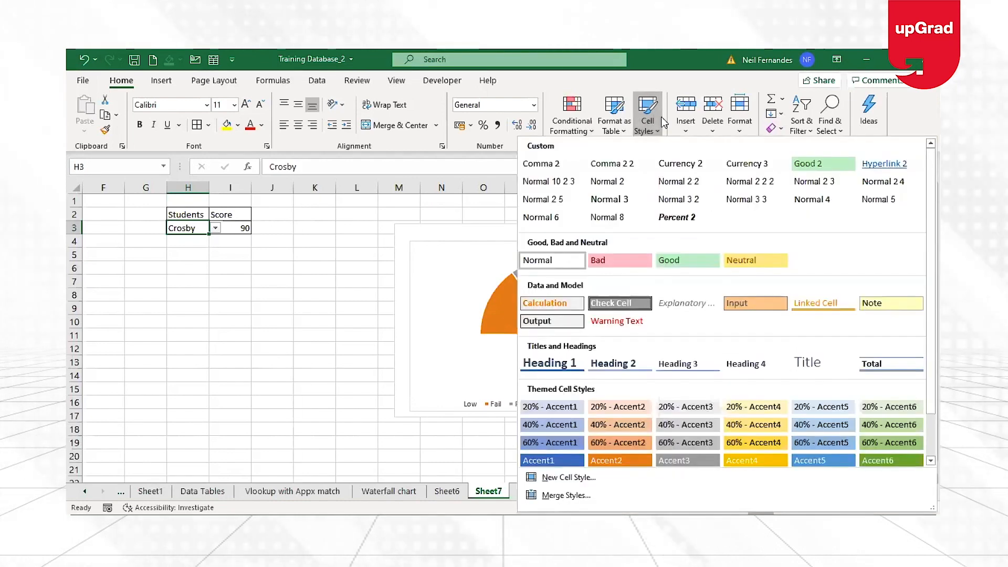
pyautogui.click(323, 327)
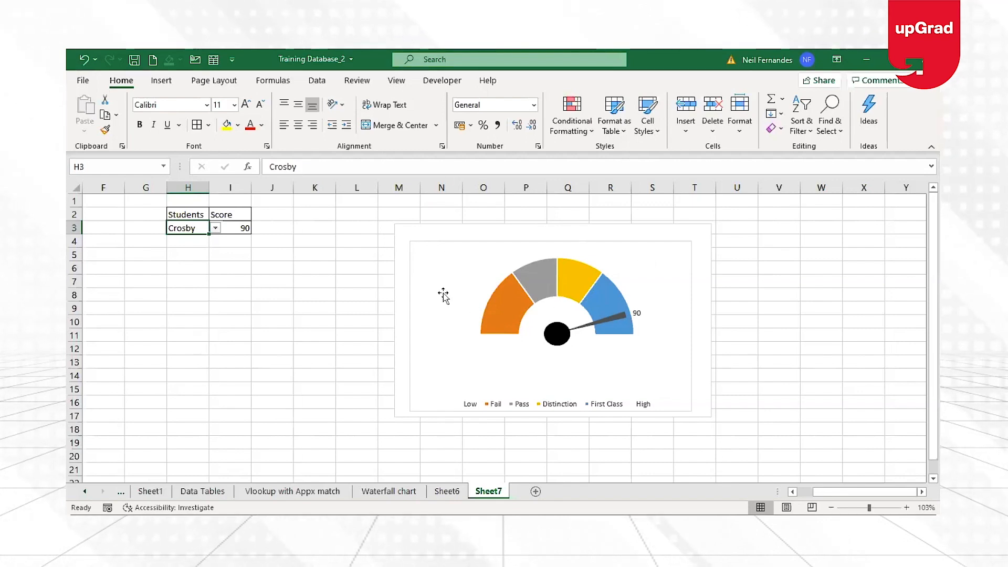
pyautogui.click(198, 214)
pyautogui.press('Down')
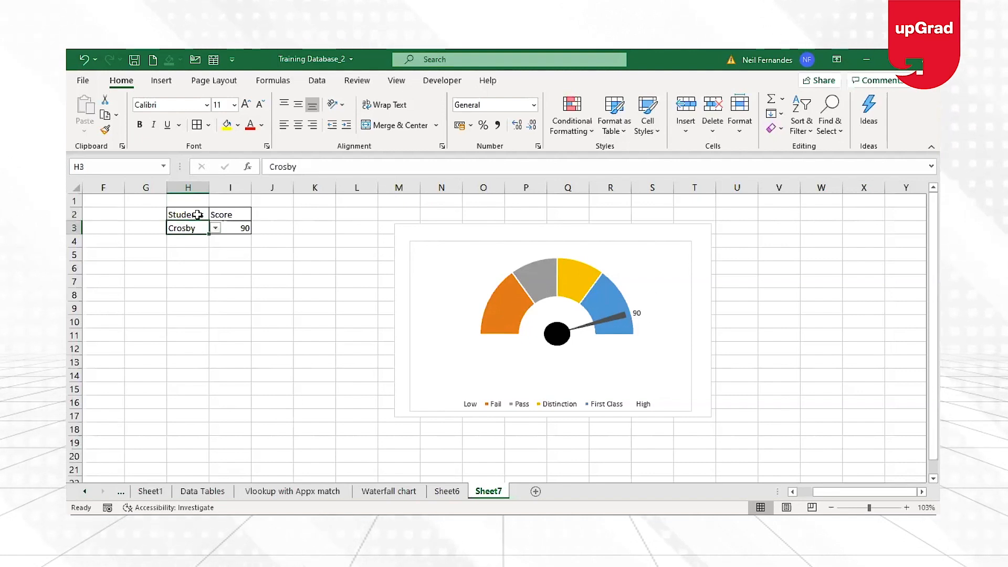
pyautogui.moveTo(533, 302)
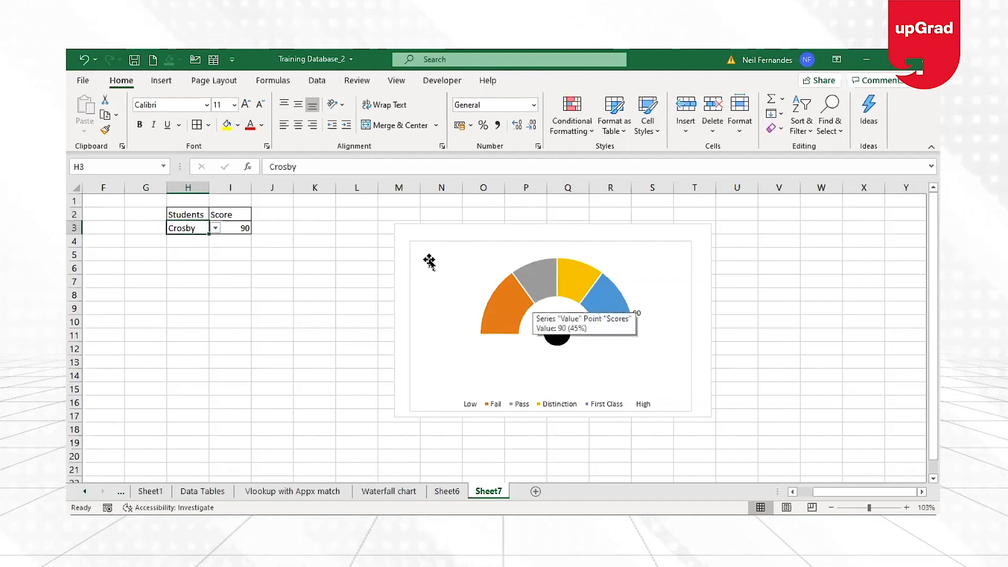
# - Choose a different student from the drop-down list in H3 and inspect the score lookup formula in I3
pyautogui.press('Right')
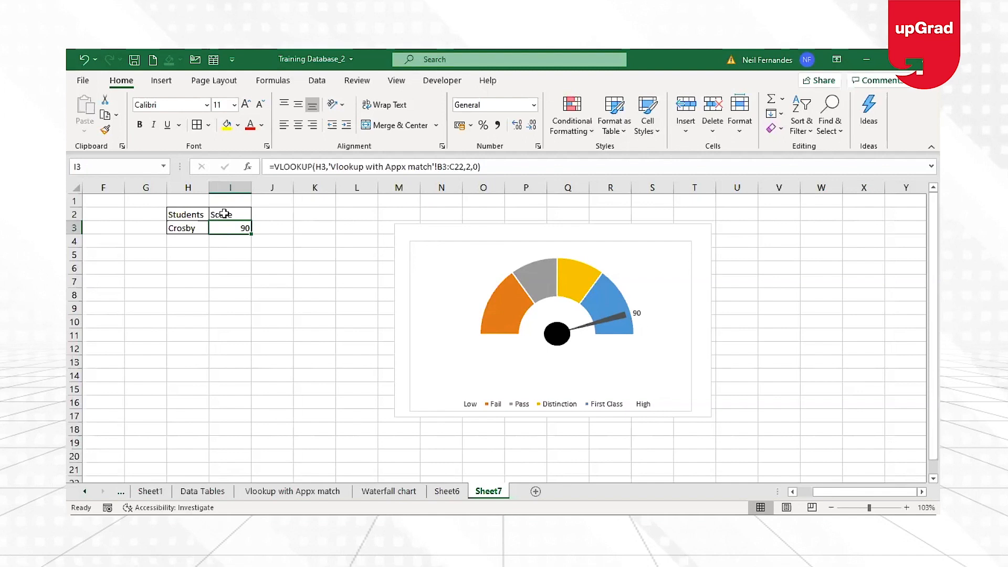
pyautogui.click(190, 231)
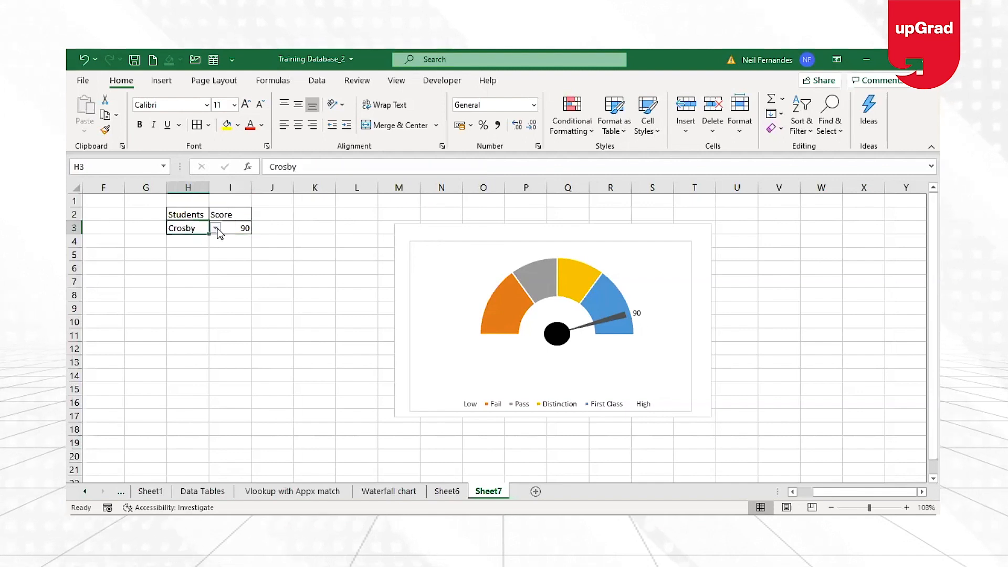
pyautogui.click(217, 229)
pyautogui.press('Down')
pyautogui.press('Down')
pyautogui.press('Down')
pyautogui.press('Down')
pyautogui.press('Down')
pyautogui.press('Return')
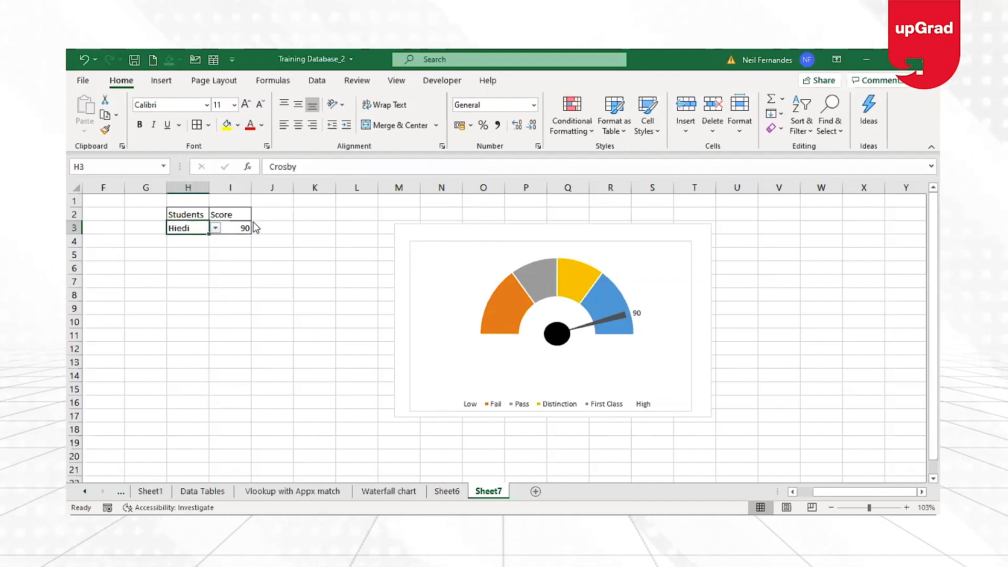
pyautogui.click(237, 228)
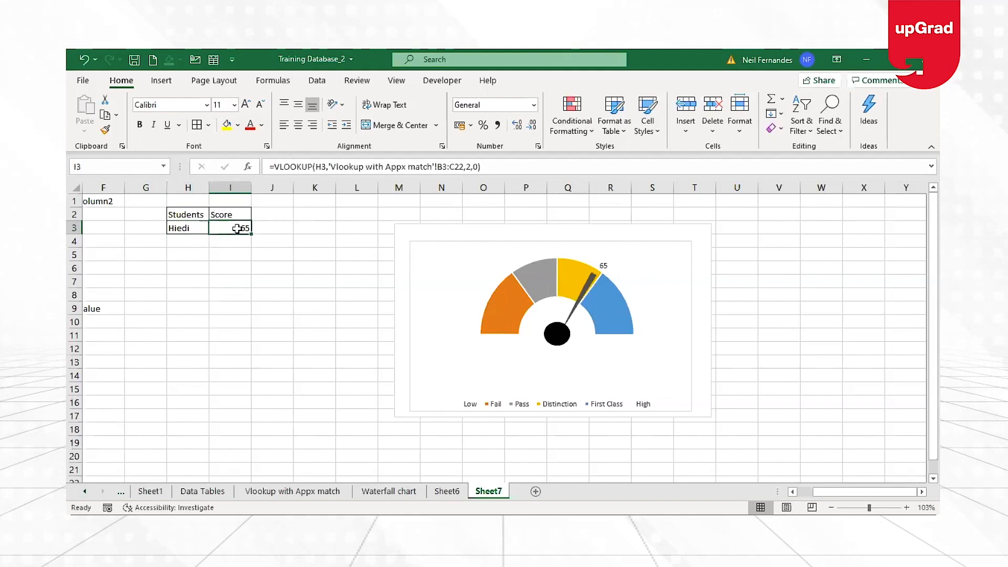
# - Switch the student in H3 twice more, ending on the last student in the source list, to test the gauge pointer
pyautogui.click(188, 230)
pyautogui.click(215, 227)
pyautogui.click(202, 288)
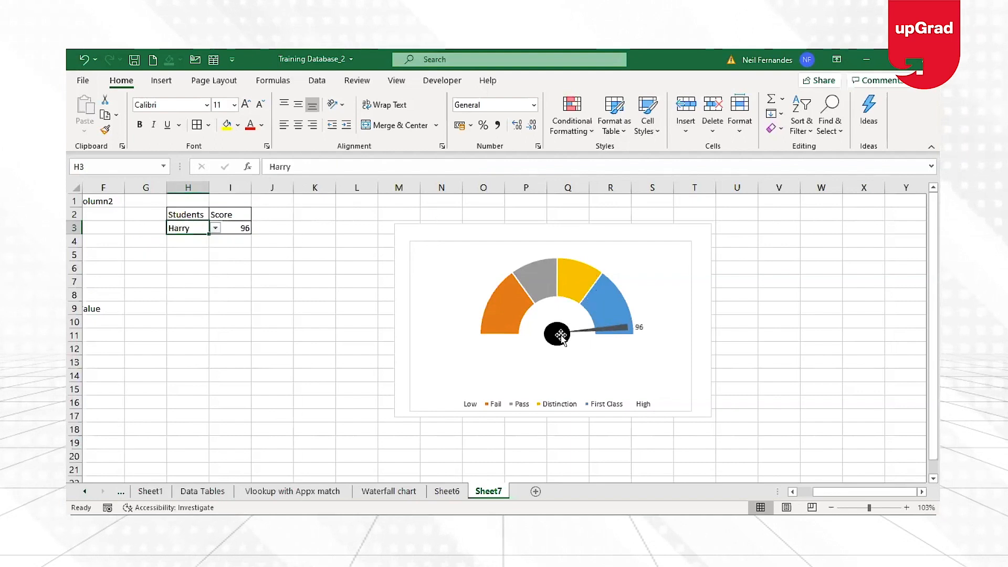
pyautogui.click(215, 229)
pyautogui.click(181, 297)
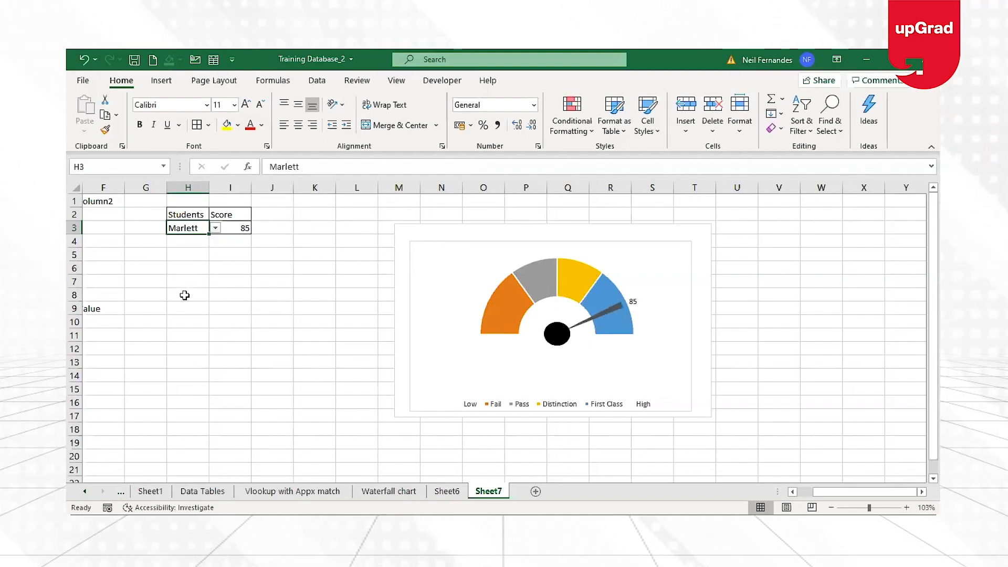
pyautogui.click(215, 228)
pyautogui.click(216, 229)
pyautogui.click(749, 314)
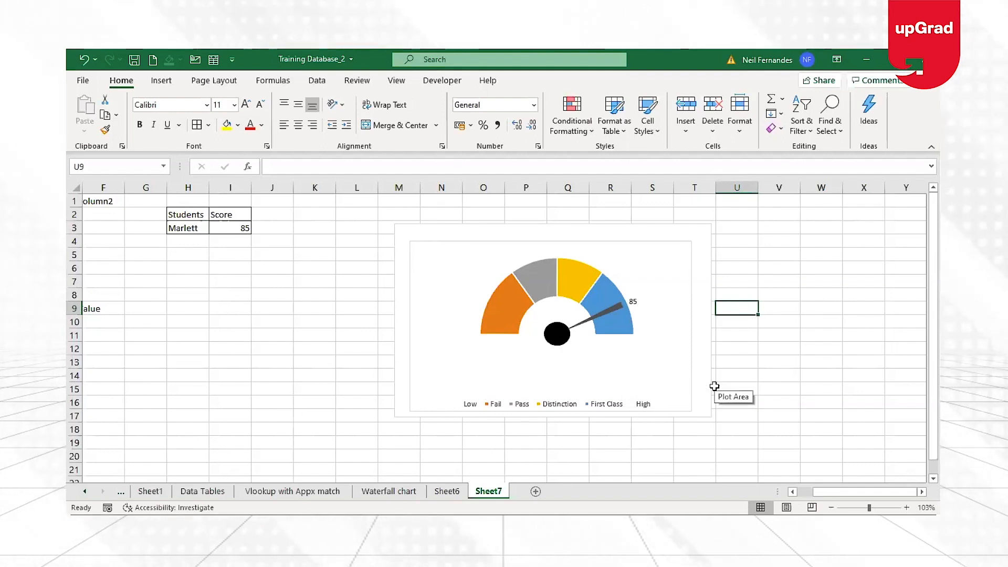
pyautogui.click(286, 330)
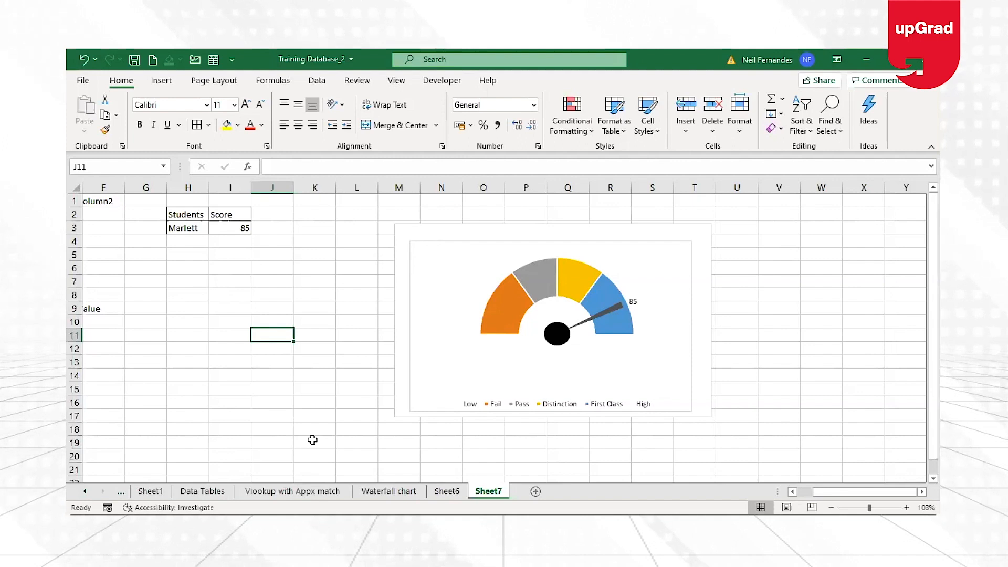
# - Review the student scores and grades table on the "Vlookup with Appx match" sheet
pyautogui.click(292, 491)
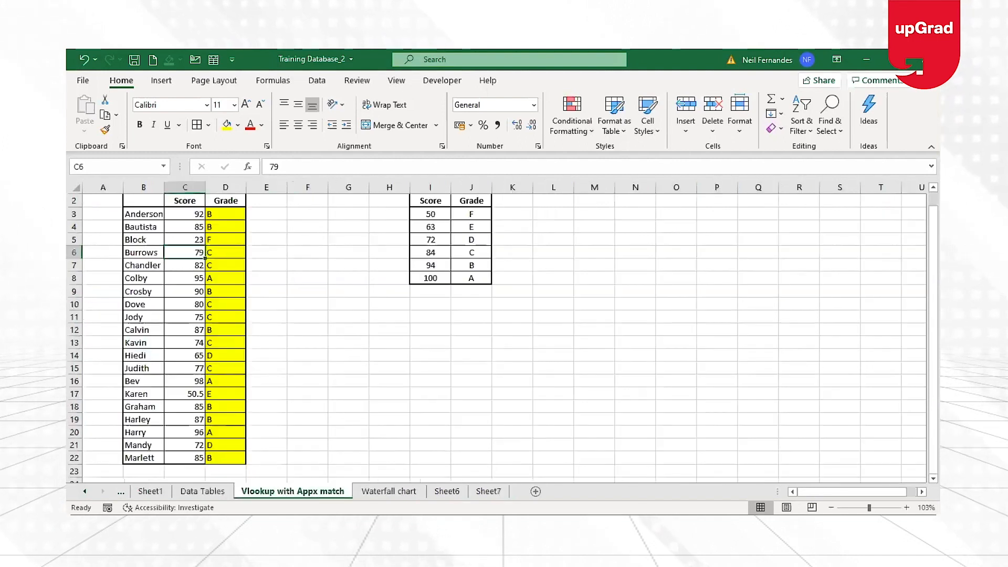
pyautogui.click(151, 198)
pyautogui.moveTo(185, 199); pyautogui.dragTo(160, 202)
pyautogui.click(157, 201)
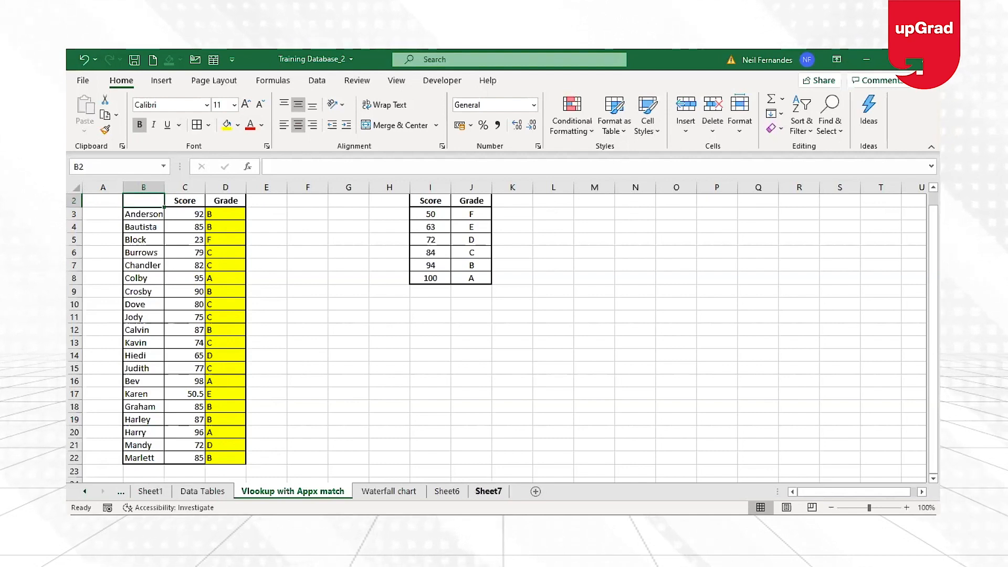
# - Move the grouped gauge chart from Sheet7 onto a newly added worksheet
pyautogui.click(488, 490)
pyautogui.click(519, 231)
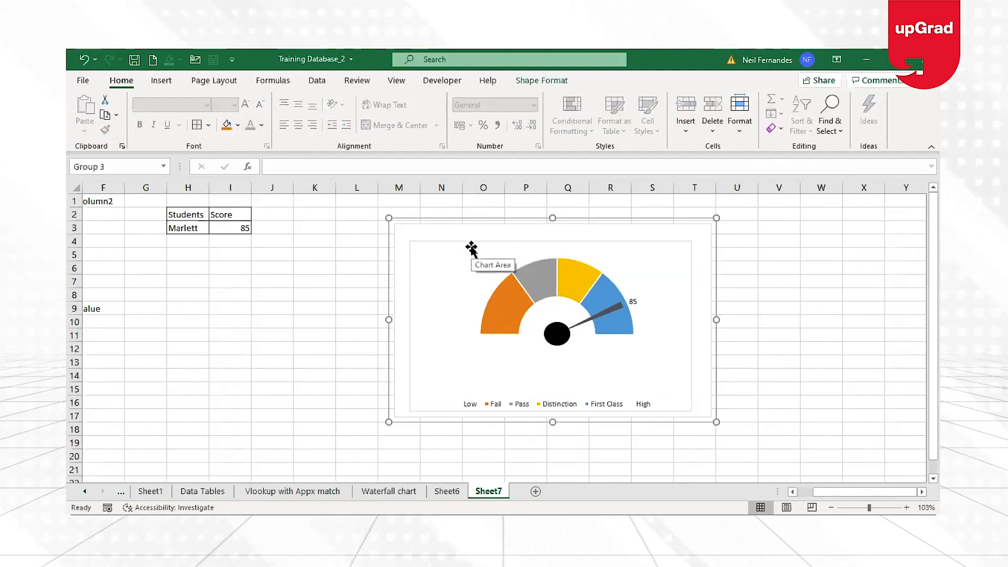
pyautogui.press('Delete')
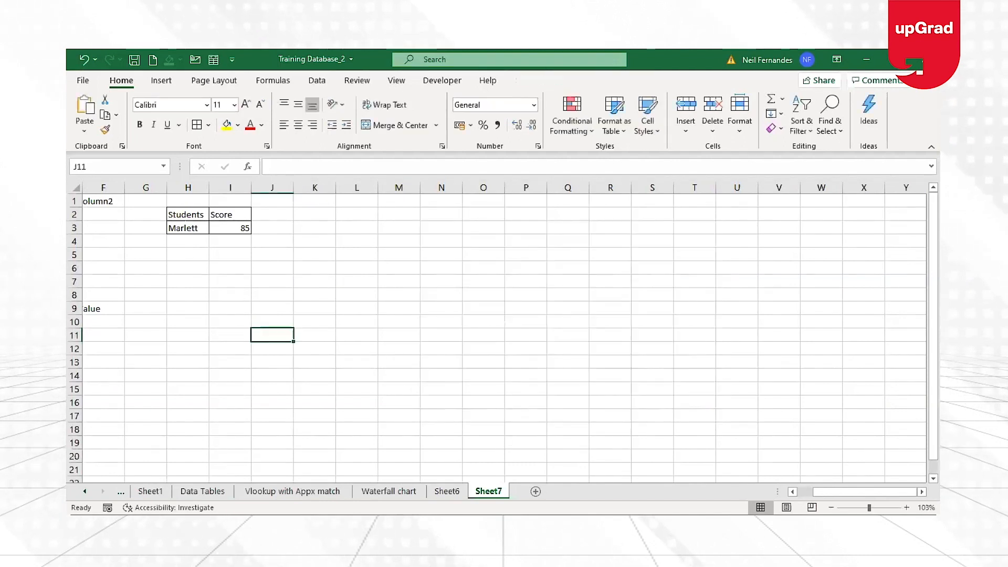
pyautogui.click(535, 491)
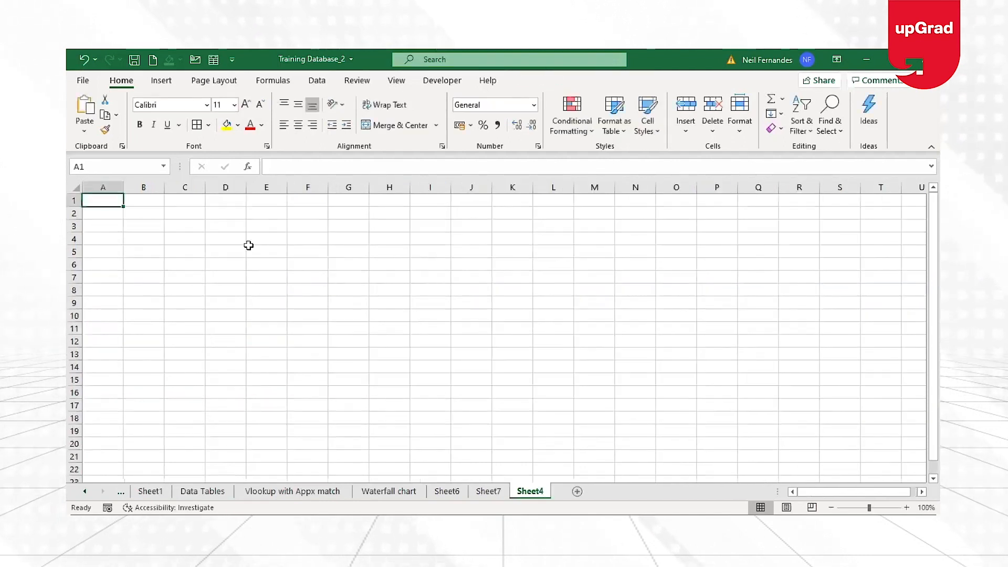
pyautogui.hotkey('ctrl', 'v')
# - On Sheet7, autofit columns D and E so the gauge's two source tables can be read
pyautogui.hotkey('ctrl', 'pageup')
pyautogui.click(184, 218)
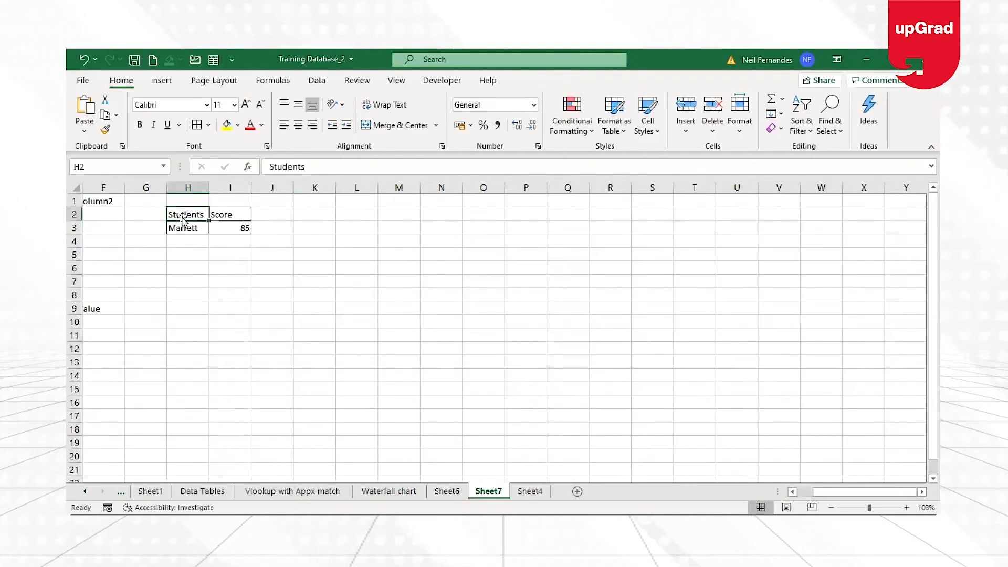
pyautogui.press('Left')
pyautogui.press('Left')
pyautogui.press('Left')
pyautogui.press('Left')
pyautogui.press('Left')
pyautogui.press('Left')
pyautogui.press('Left')
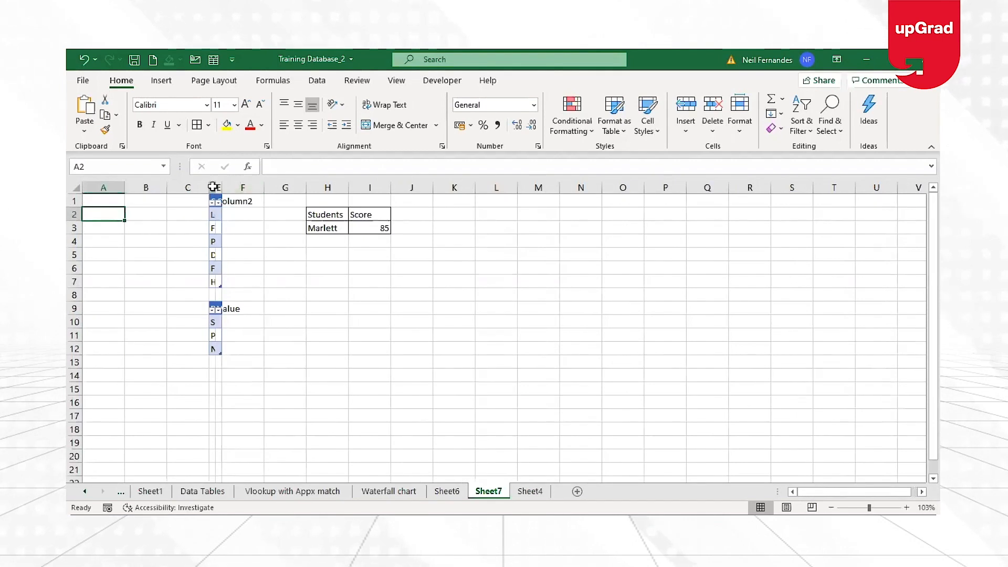
pyautogui.click(213, 187)
pyautogui.moveTo(216, 186); pyautogui.dragTo(217, 186)
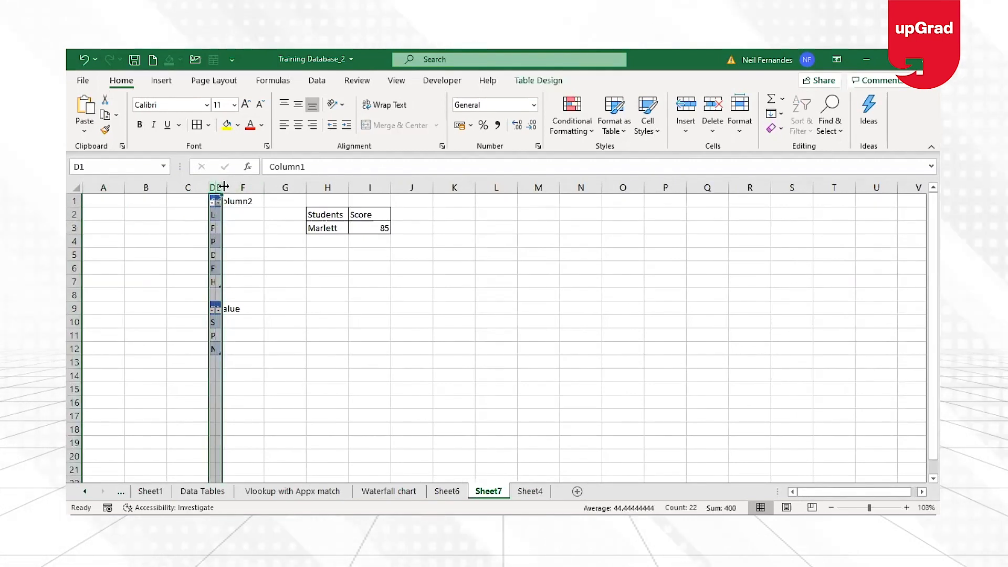
pyautogui.doubleClick(217, 186)
pyautogui.click(281, 204)
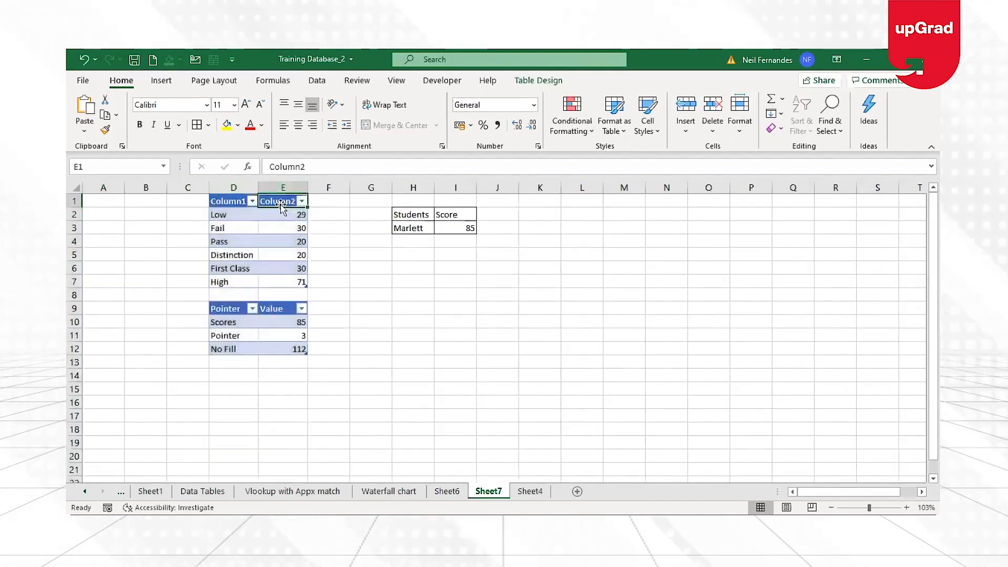
pyautogui.click(231, 227)
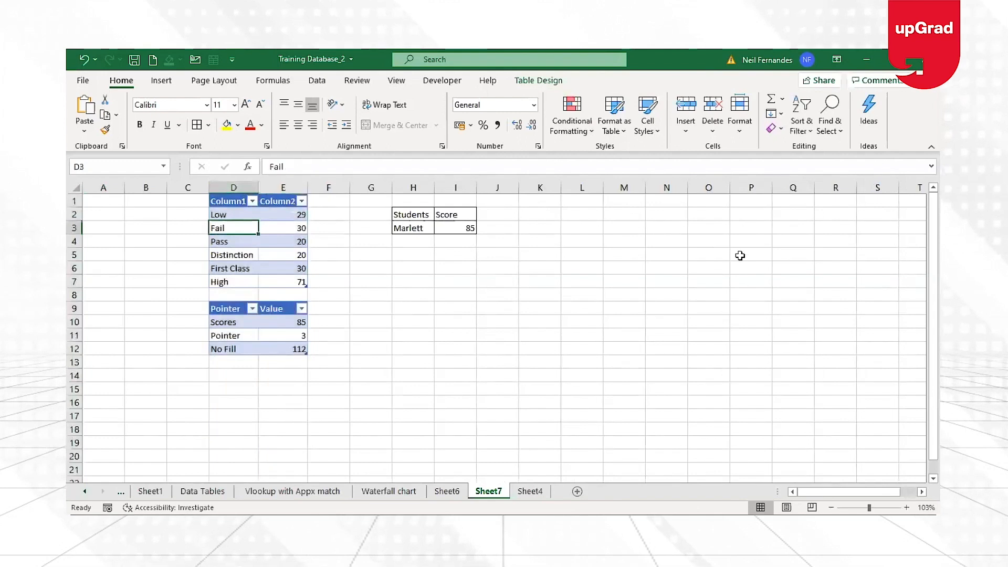
# - Enter the label Fail in L2 and its upper score limit 30 in M2
pyautogui.click(589, 217)
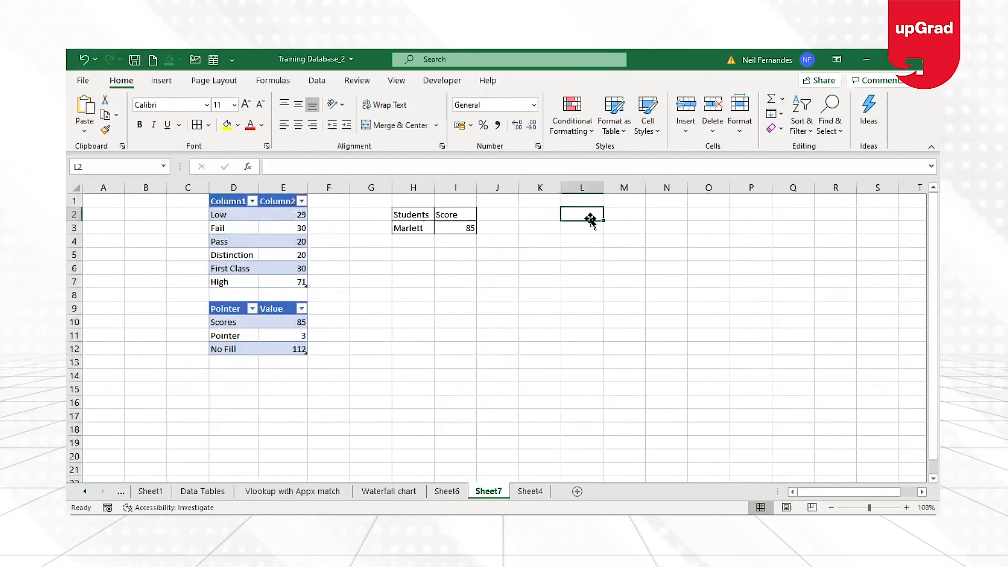
pyautogui.doubleClick(591, 219)
pyautogui.write('Fail')
pyautogui.press('Tab')
pyautogui.write('30')
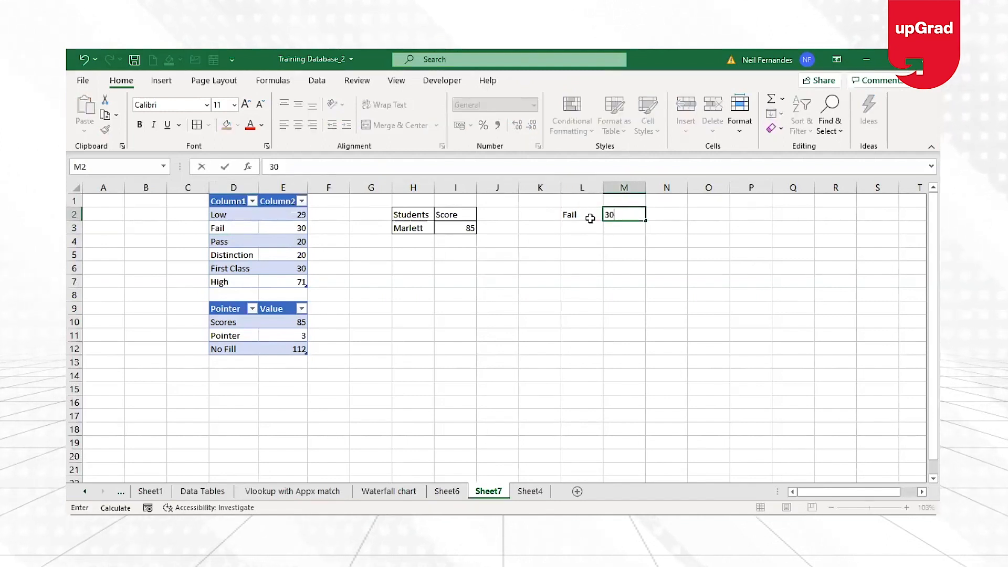
pyautogui.press('Return')
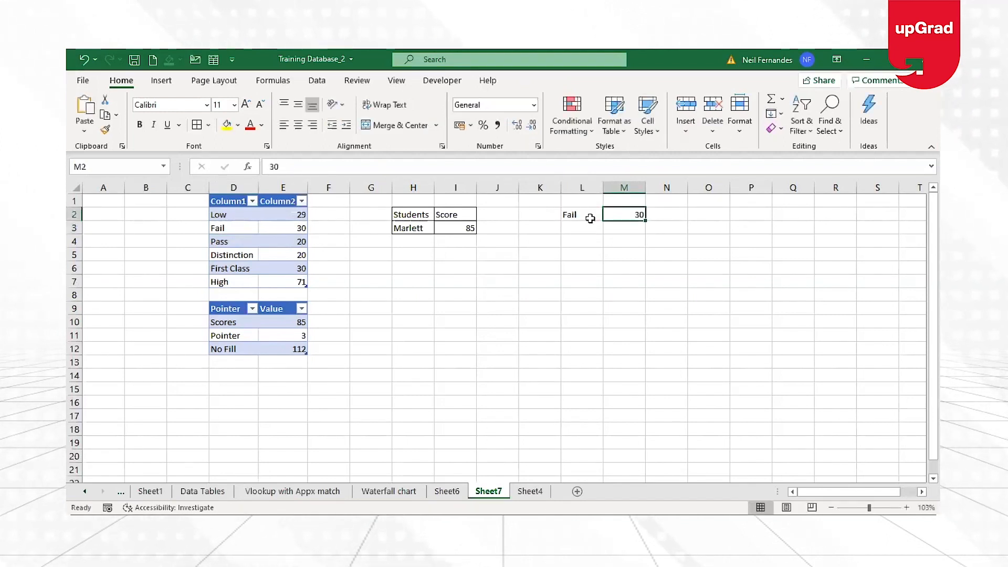
# - Add the Pass row below Fail, with the label in L3 and 50 in M3
pyautogui.press('Left')
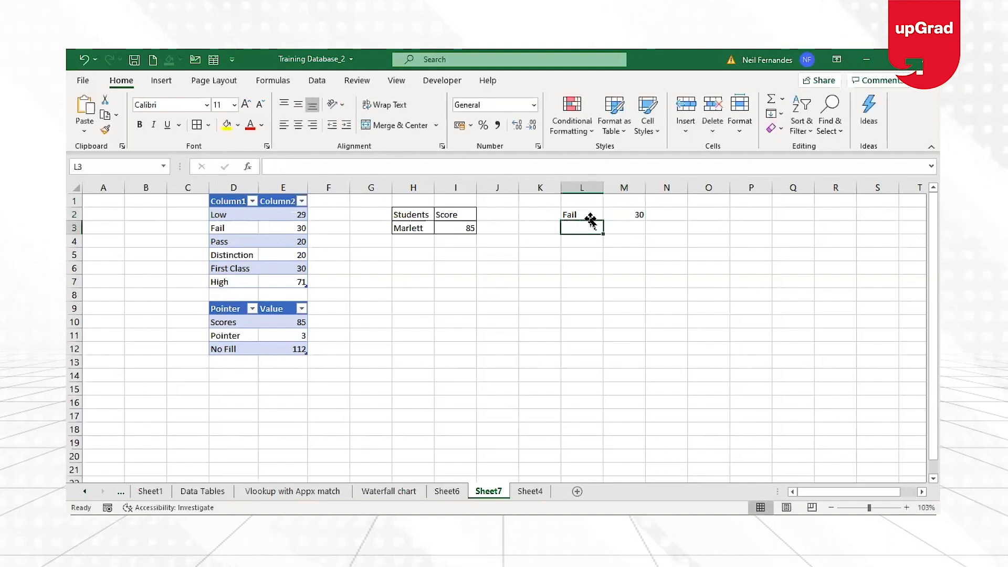
pyautogui.press('Right')
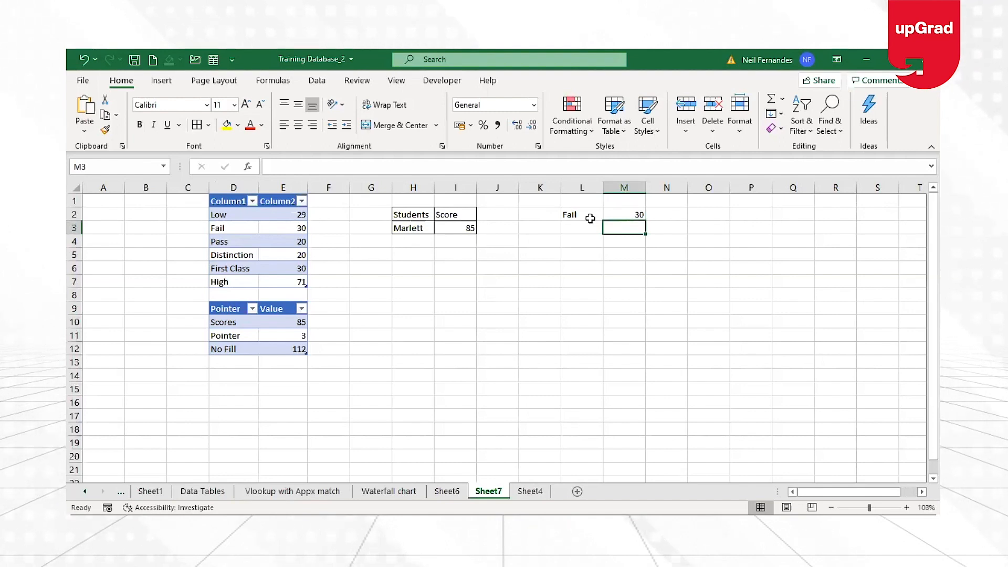
pyautogui.write('50')
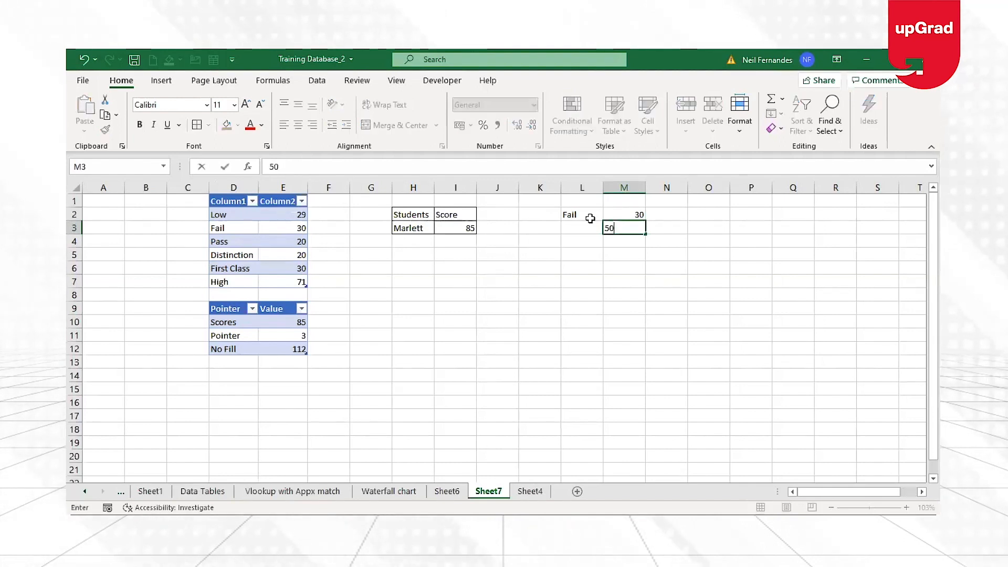
pyautogui.press('Return')
pyautogui.press('Up')
pyautogui.press('Left')
pyautogui.write('Pass')
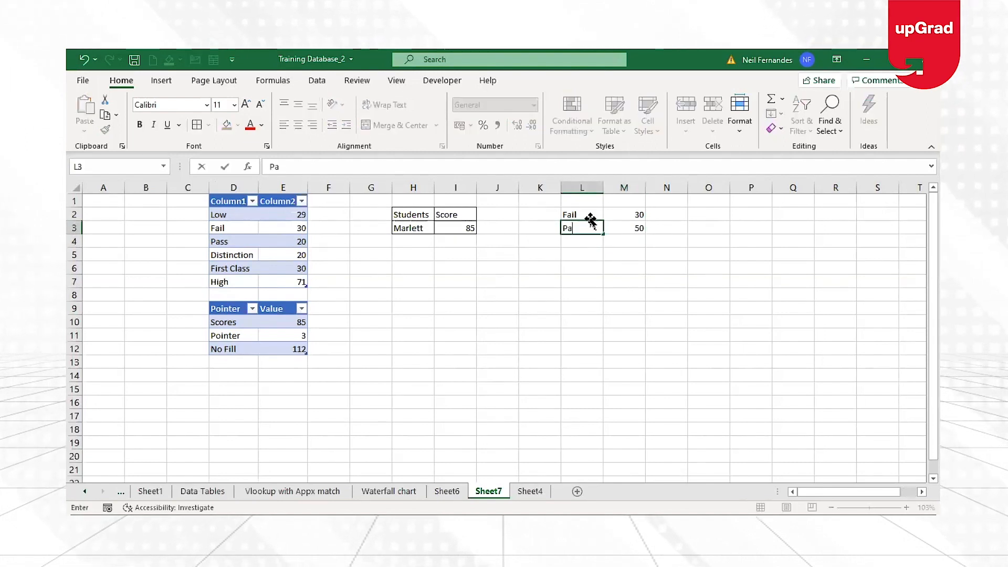
pyautogui.press('Return')
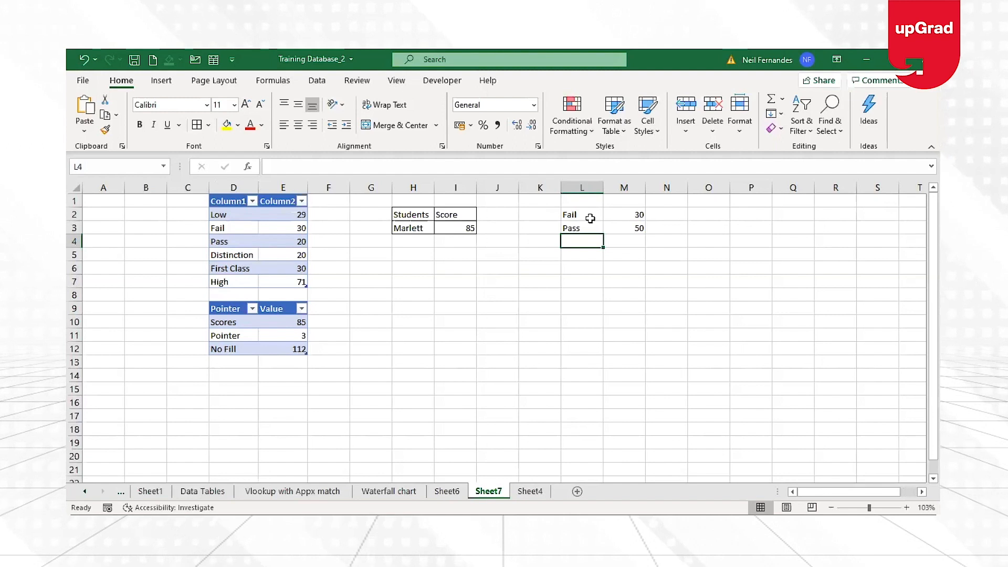
pyautogui.press('pagedown')
pyautogui.press('Right')
pyautogui.press('Right')
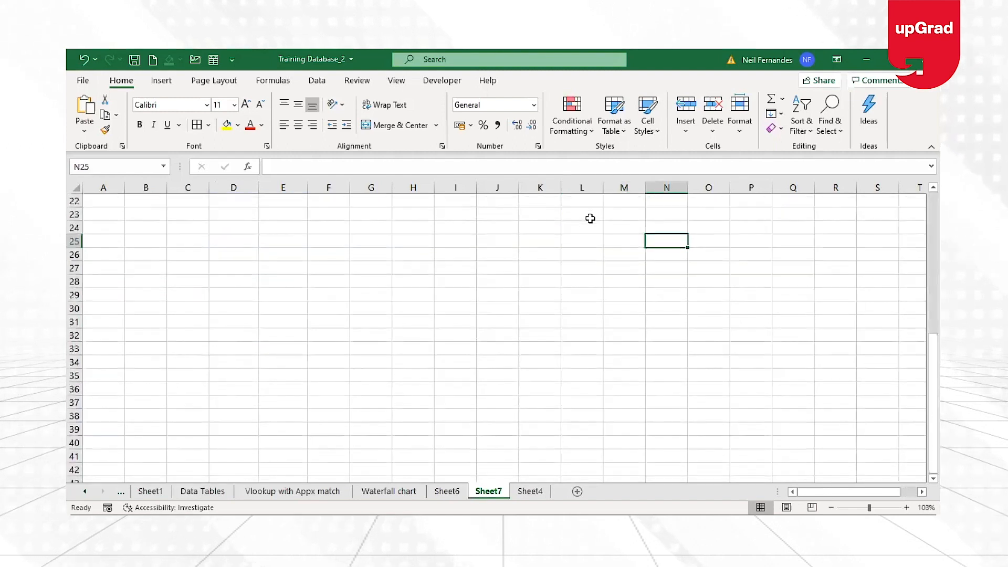
pyautogui.press('pagedown')
pyautogui.press('pagedown')
pyautogui.press('pagedown')
pyautogui.press('pagedown')
pyautogui.press('pagedown')
pyautogui.press('pagedown')
pyautogui.press('pagedown')
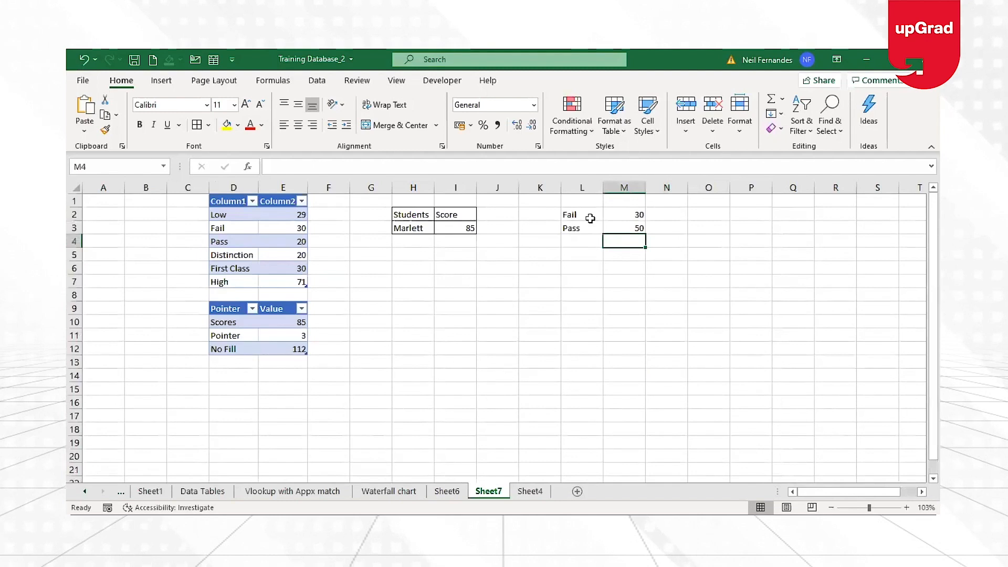
# - Add the Distinction row with its label in L4 and limit 70 in M4, then autofit column L
pyautogui.write('70')
pyautogui.press('Return')
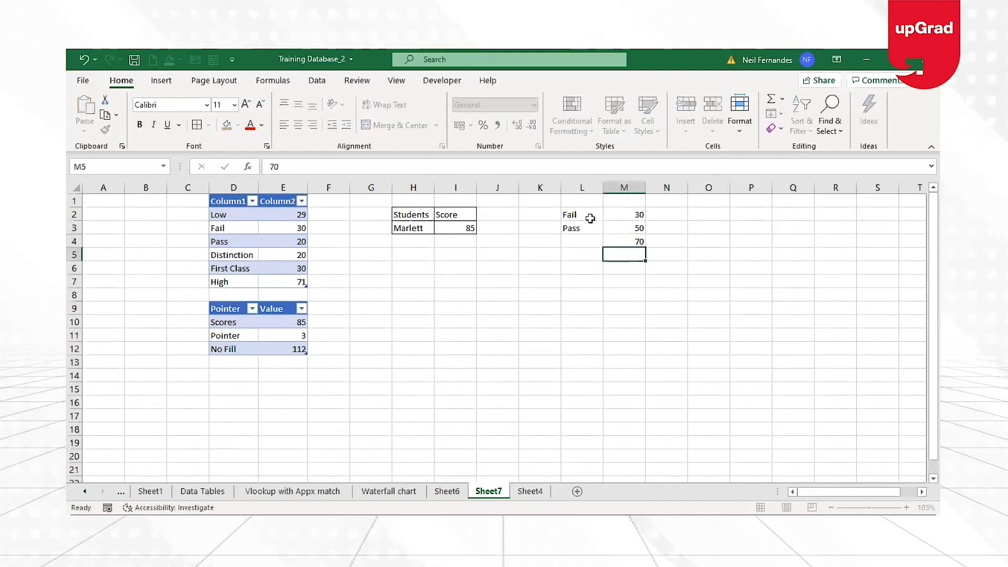
pyautogui.press('Up')
pyautogui.press('Left')
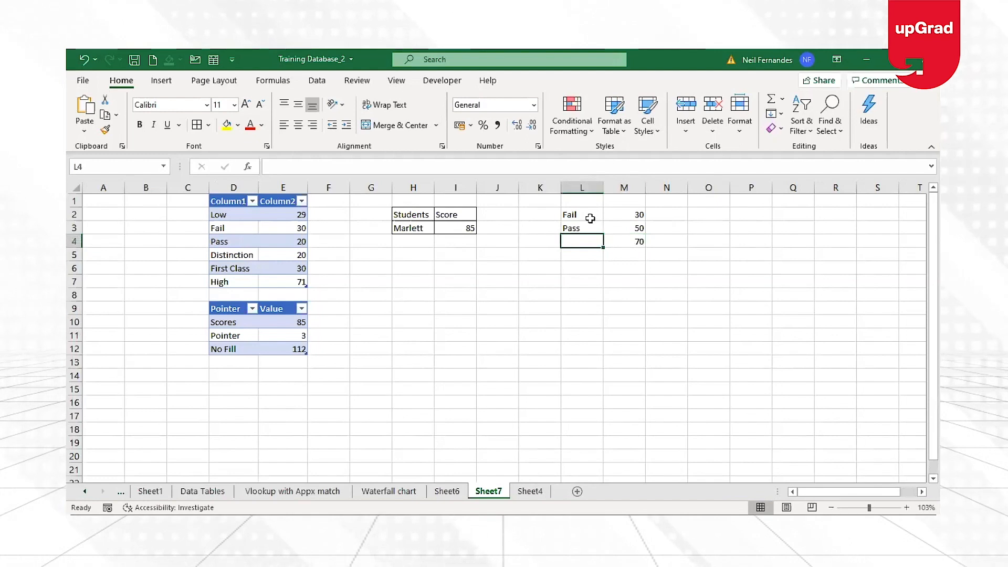
pyautogui.write('Dis')
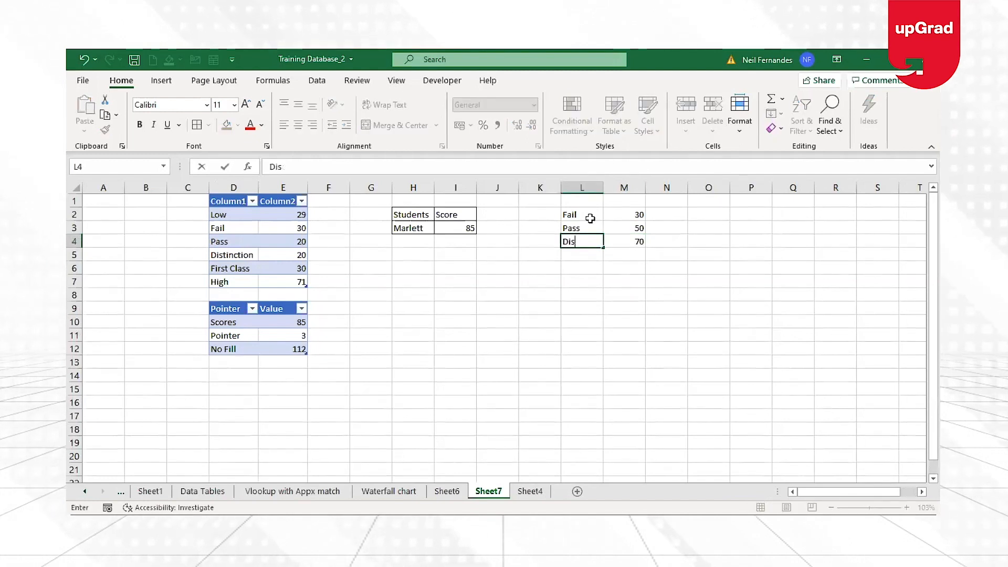
pyautogui.write('tinction')
pyautogui.hotkey('ctrl', 'Return')
pyautogui.press('Return')
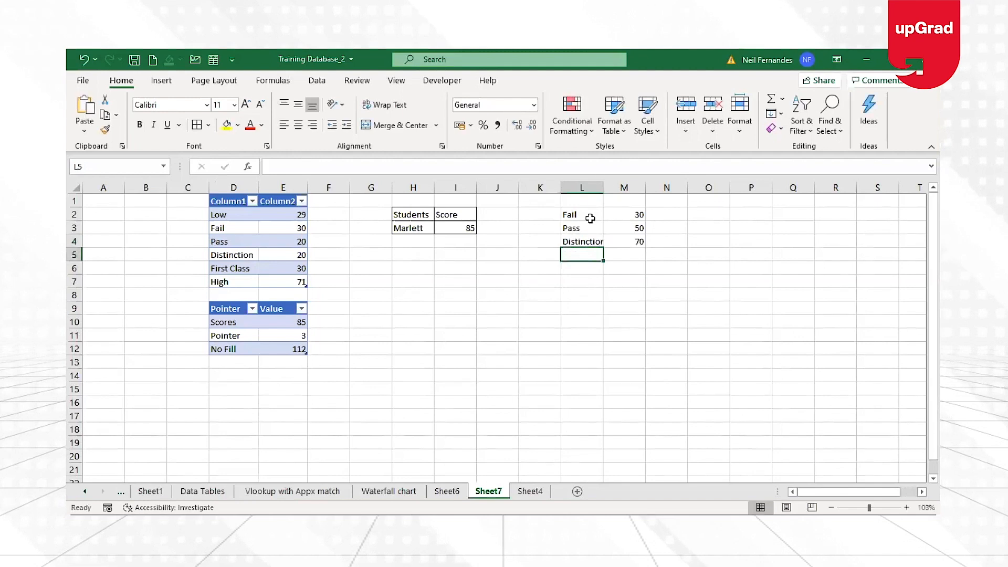
pyautogui.doubleClick(603, 188)
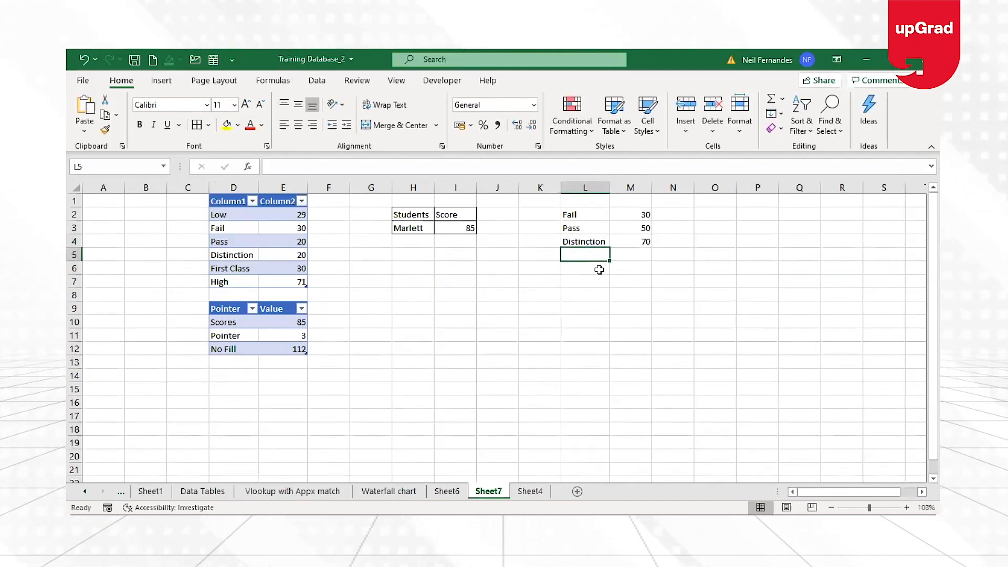
# - Add the First Class row below Distinction, with the label in L5 and the upper limit 100 in M5
pyautogui.write('First')
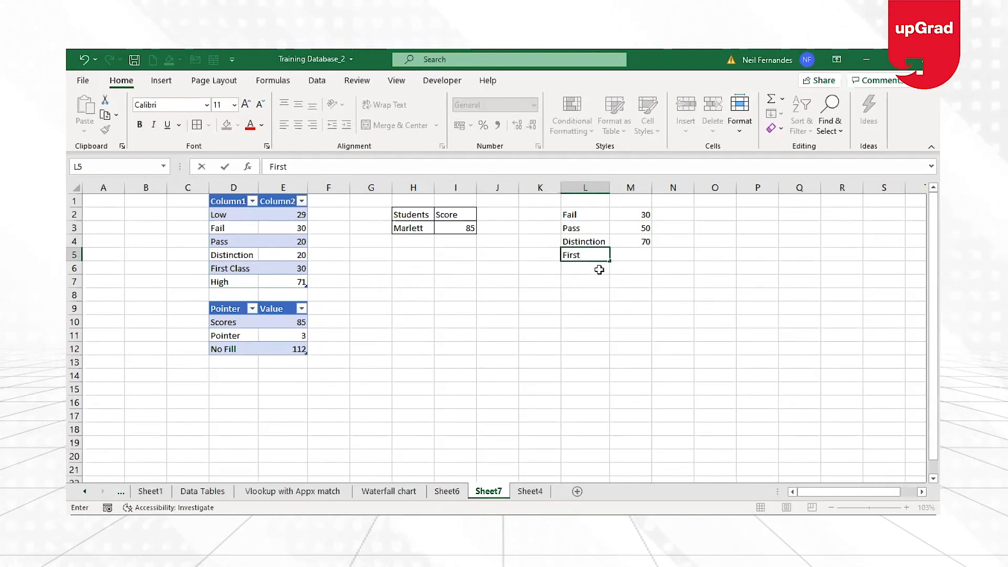
pyautogui.write(' Class')
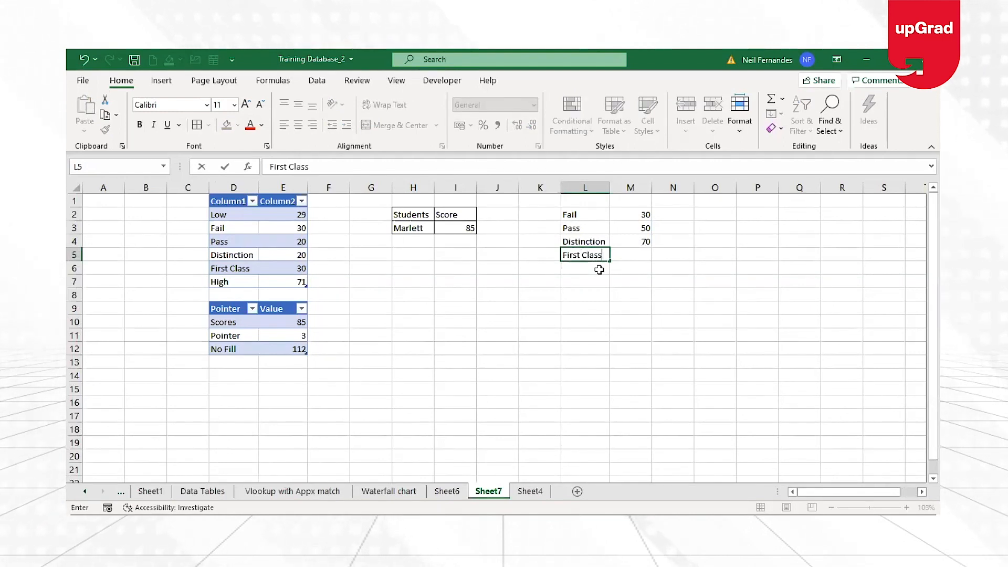
pyautogui.press('Tab')
pyautogui.write('100')
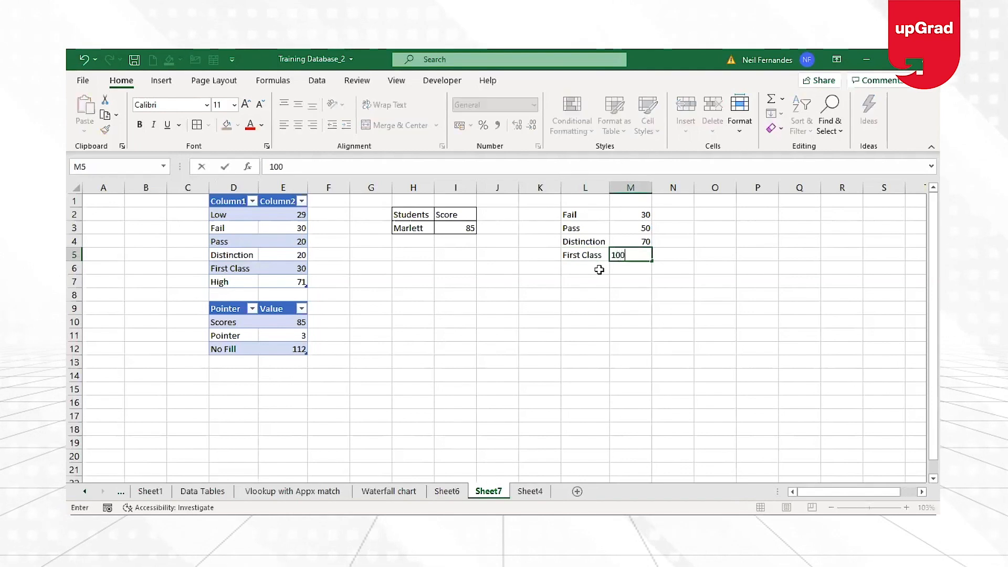
pyautogui.press('Return')
pyautogui.press('Up')
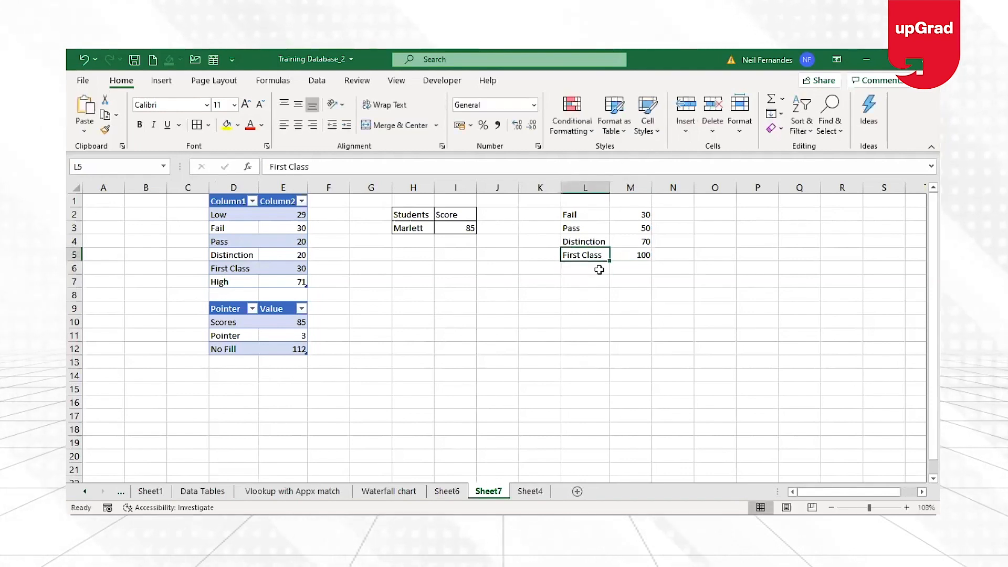
# - Enter 30 in N2, beside the Fail limit, as the size of the first gauge section
pyautogui.click(634, 214)
pyautogui.moveTo(633, 228); pyautogui.dragTo(631, 253)
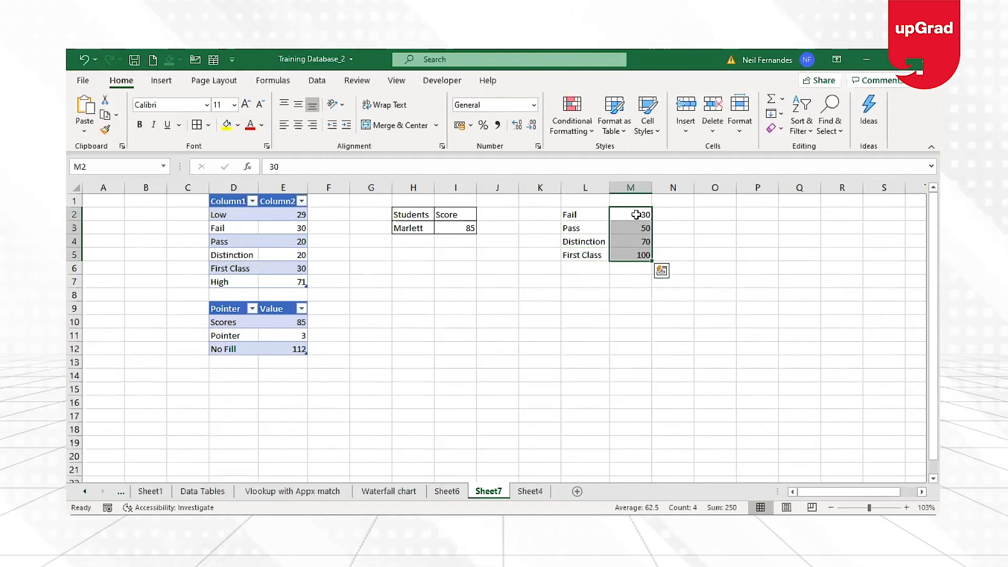
pyautogui.press('Up')
pyautogui.press('Down')
pyautogui.press('Right')
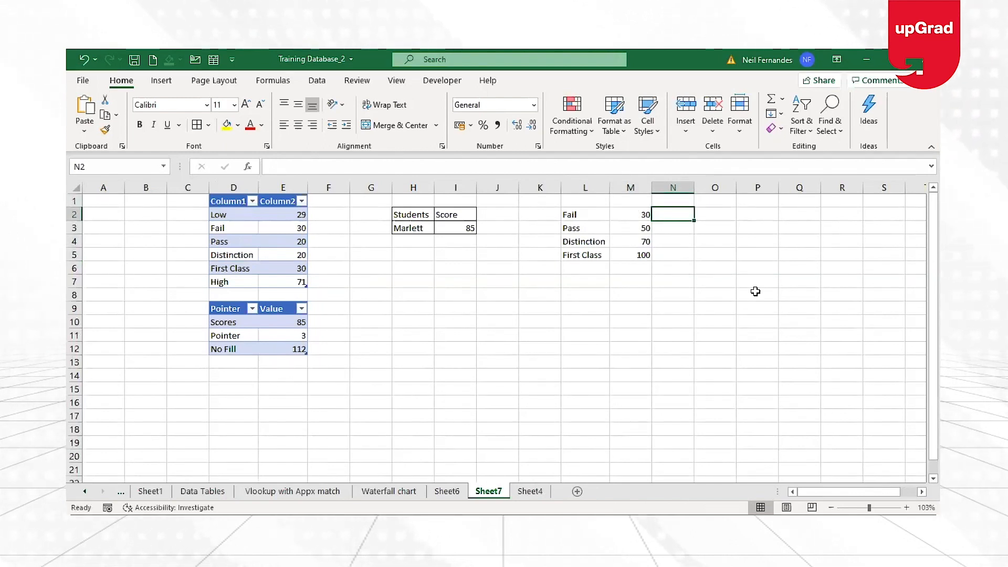
pyautogui.write('30')
pyautogui.press('Return')
pyautogui.press('Up')
pyautogui.moveTo(641, 213); pyautogui.dragTo(644, 255)
pyautogui.click(681, 213)
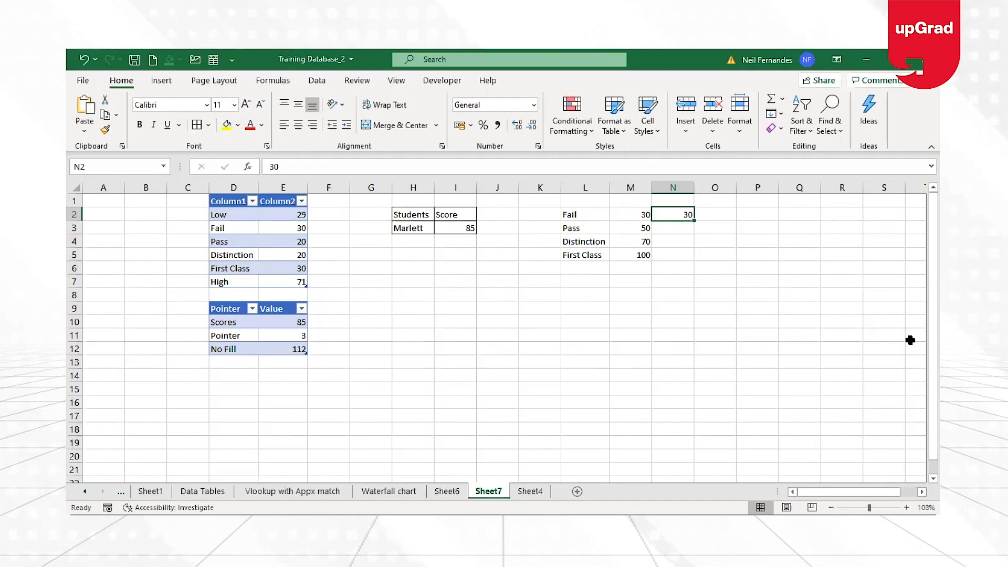
# - Enter 20 in N3 as the size of the Pass section
pyautogui.press('Down')
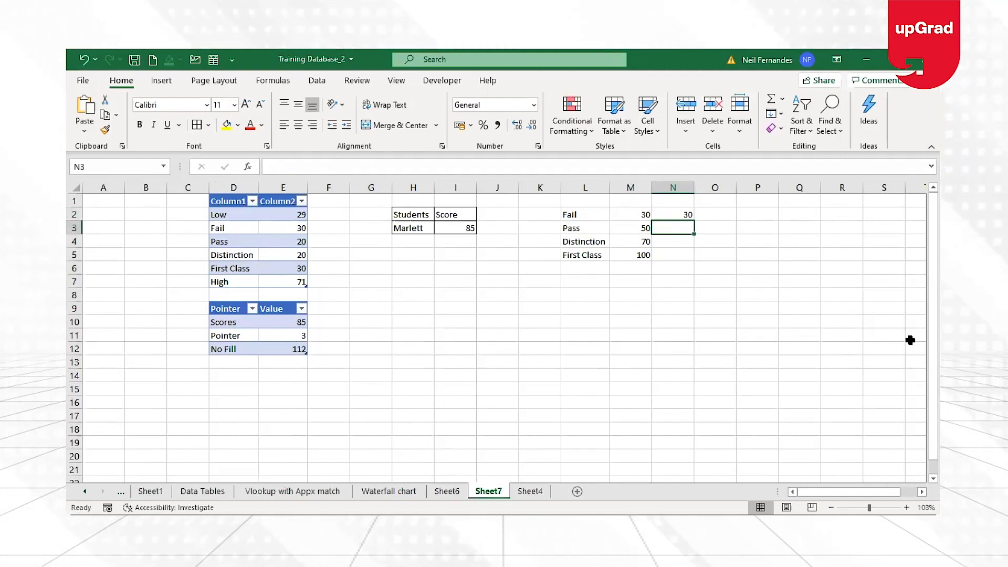
pyautogui.write('20')
pyautogui.press('Return')
pyautogui.press('Up')
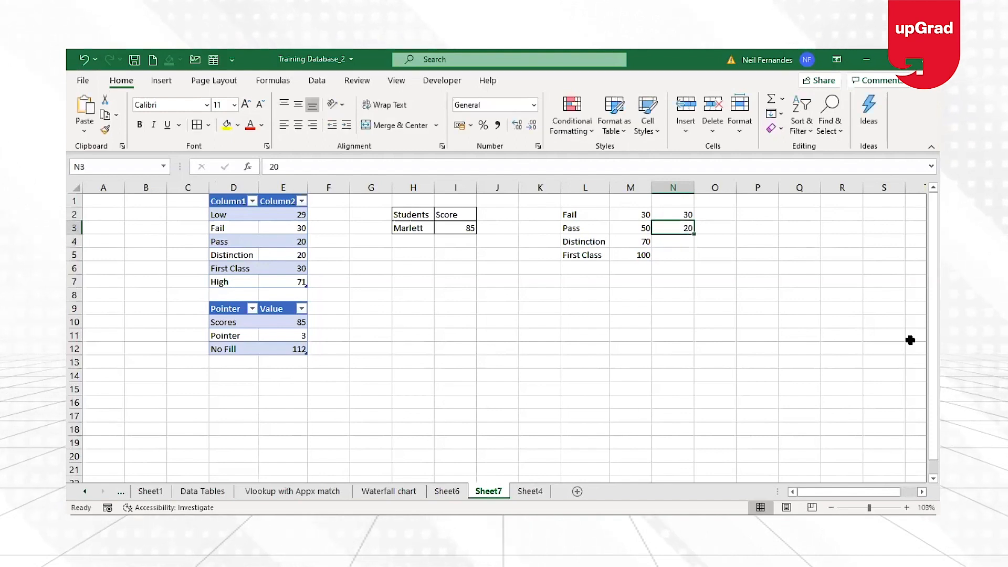
# - Enter the remaining section sizes, 20 for Distinction in N4 and 30 for First Class in N5
pyautogui.press('Up')
pyautogui.press('Up')
pyautogui.press('Down')
pyautogui.press('Down')
pyautogui.press('Down')
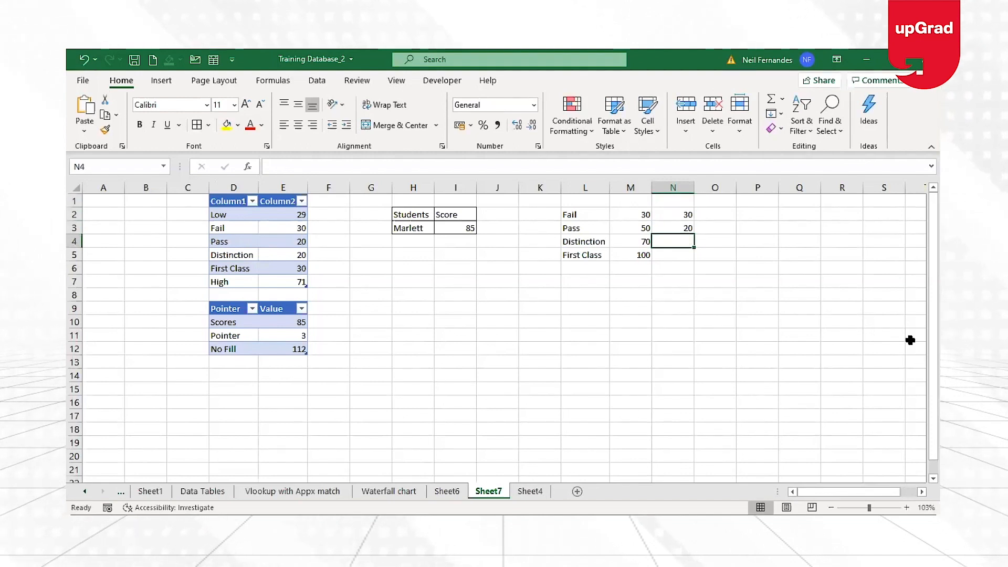
pyautogui.write('20')
pyautogui.press('Return')
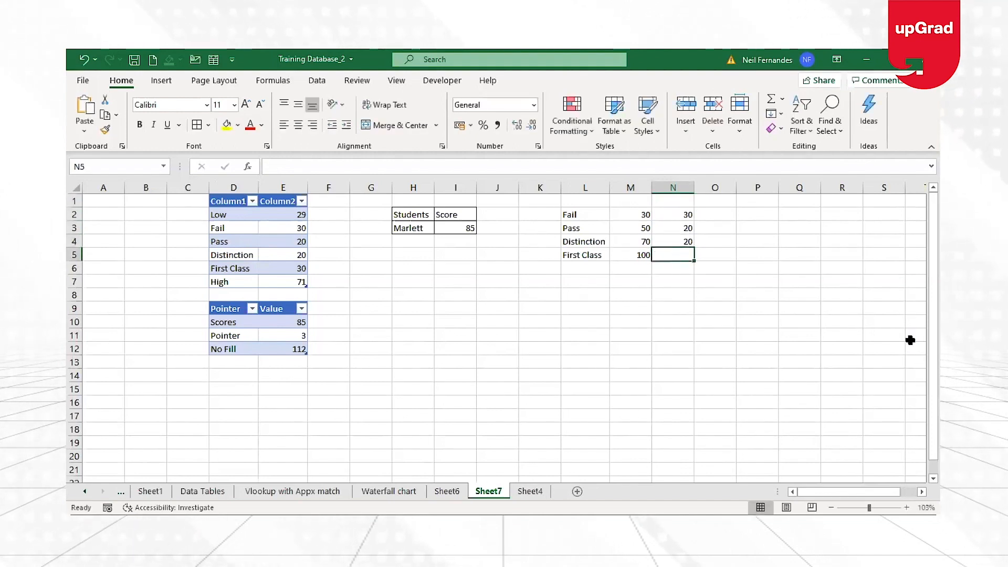
pyautogui.write('30')
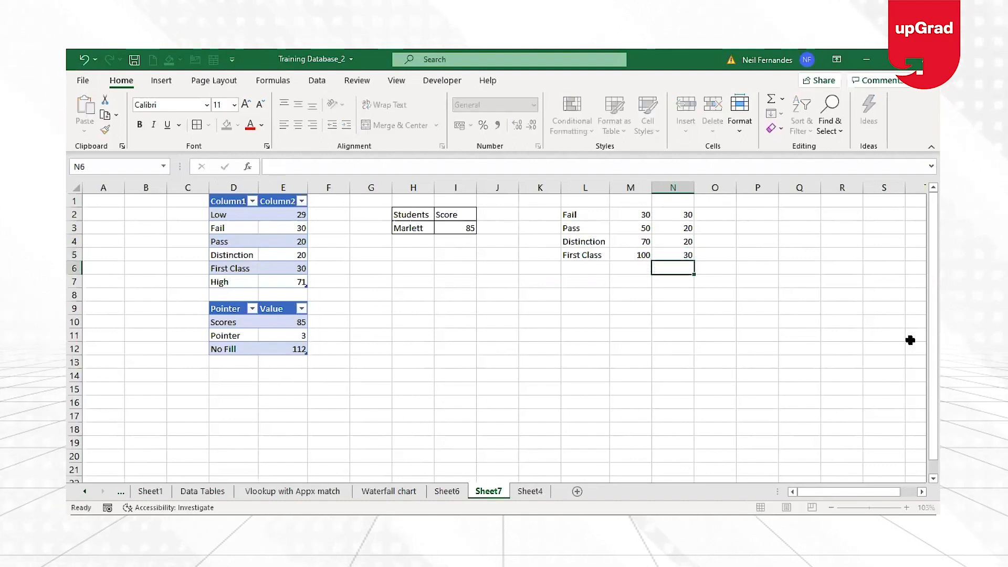
pyautogui.press('Return')
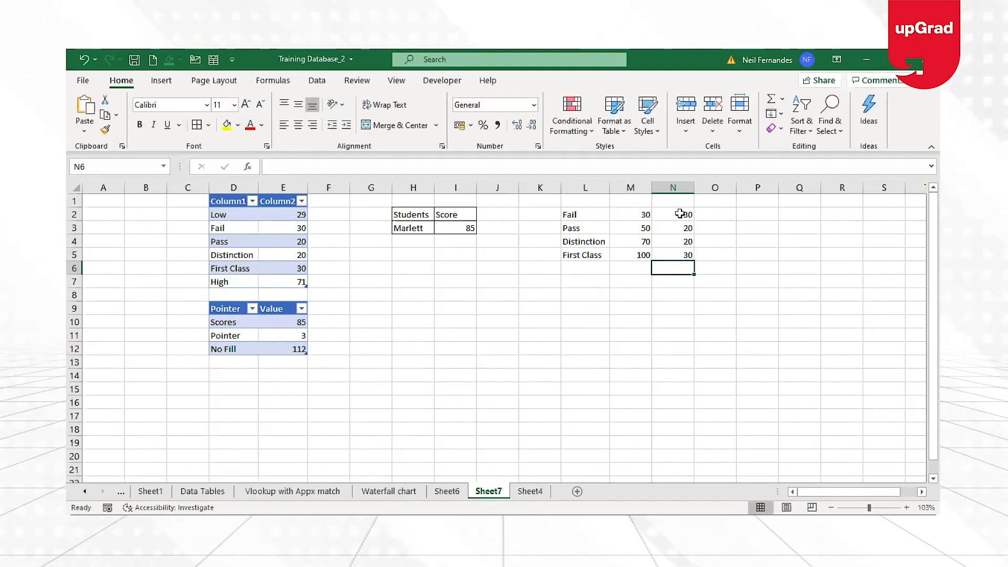
# - Move the grade block in L2:N5 down one row so that Fail starts in row 3
pyautogui.moveTo(679, 213); pyautogui.dragTo(680, 253)
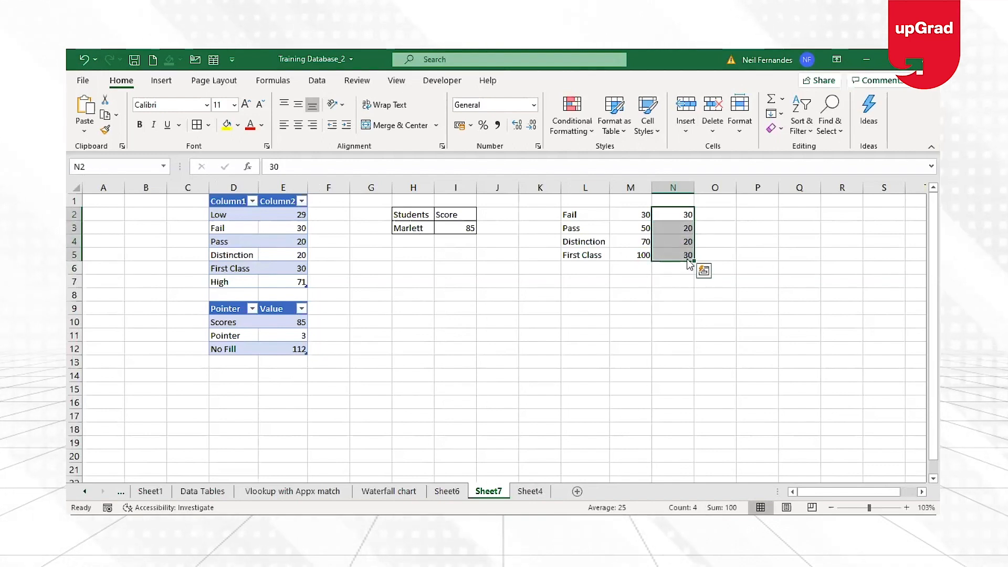
pyautogui.moveTo(595, 214); pyautogui.dragTo(678, 276)
pyautogui.moveTo(673, 226); pyautogui.dragTo(672, 267)
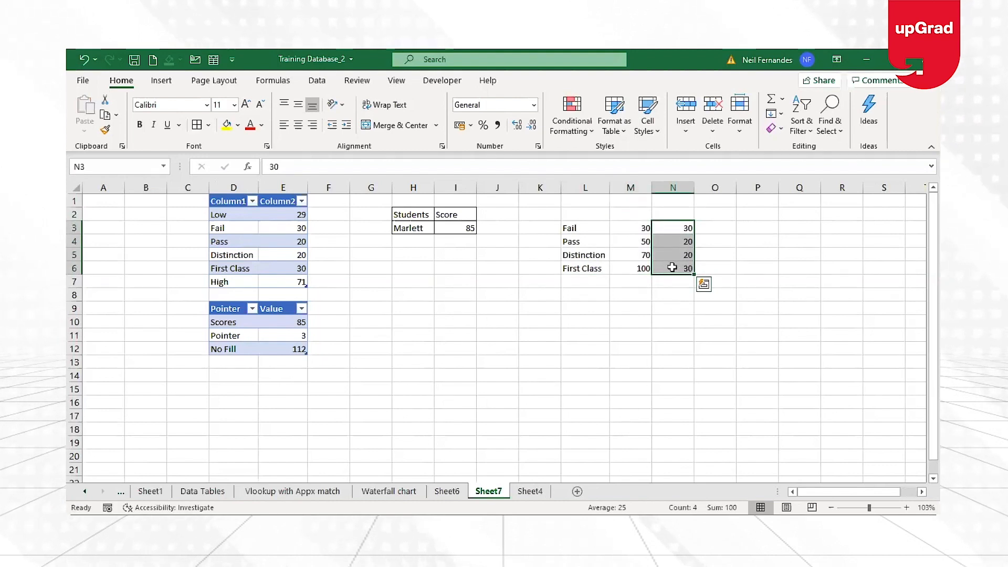
# - Label the ends of the grade list, with Lowest in L2 above Fail and Highest in L7 below First Class
pyautogui.click(594, 216)
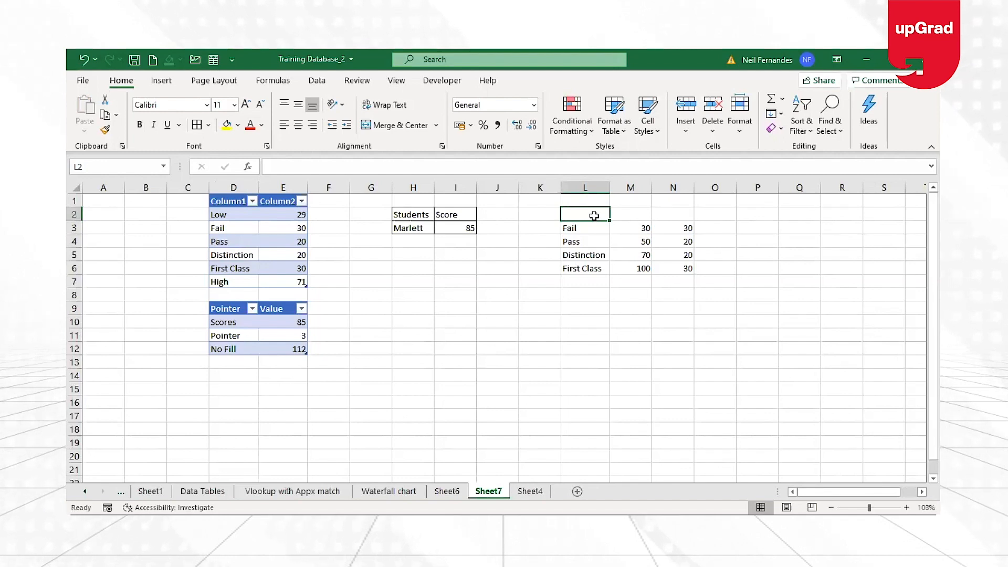
pyautogui.write('Lowest')
pyautogui.press('Tab')
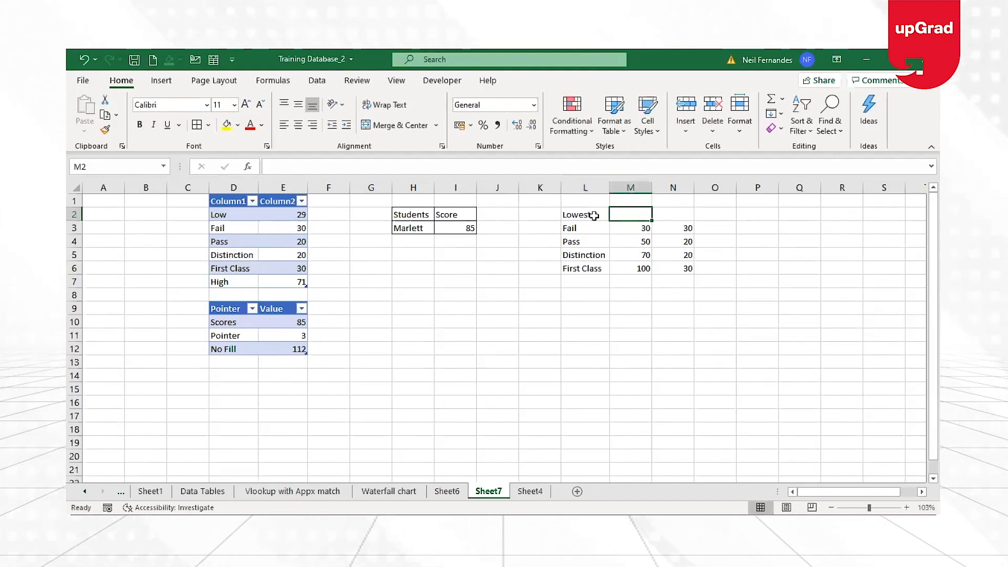
pyautogui.press('Right')
pyautogui.press('Down')
pyautogui.press('Down')
pyautogui.press('Down')
pyautogui.press('Down')
pyautogui.press('Down')
pyautogui.press('Left')
pyautogui.press('Left')
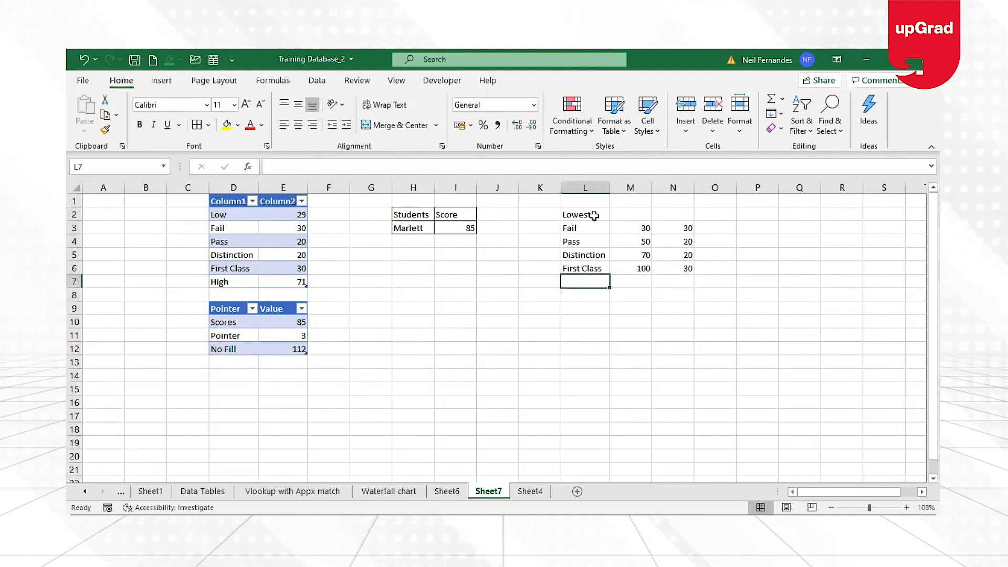
pyautogui.write('Highest')
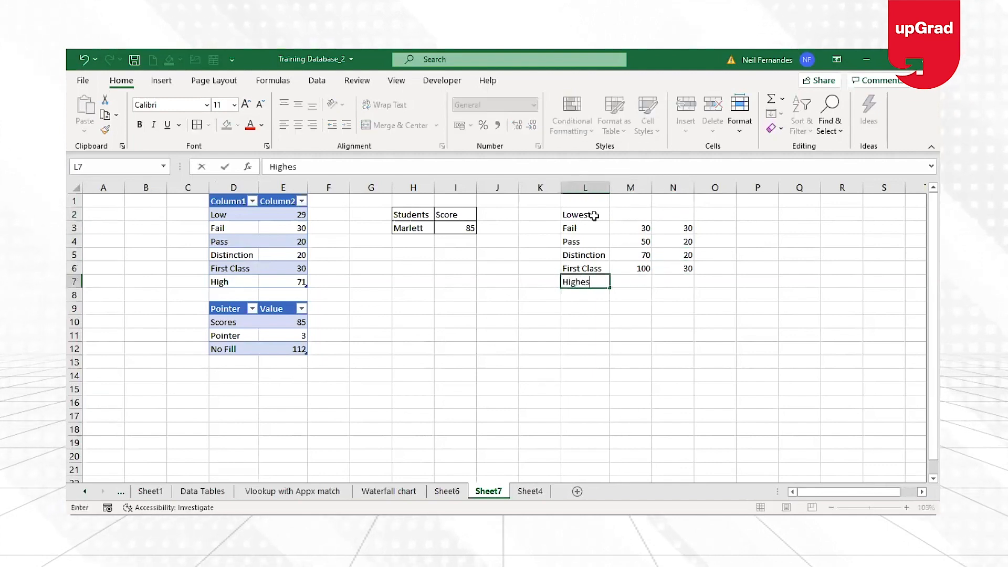
# - Enter 0 in N2 as the section value for Lowest
pyautogui.press('Right')
pyautogui.press('Right')
pyautogui.press('Up')
pyautogui.press('Up')
pyautogui.press('Up')
pyautogui.press('Up')
pyautogui.press('Up')
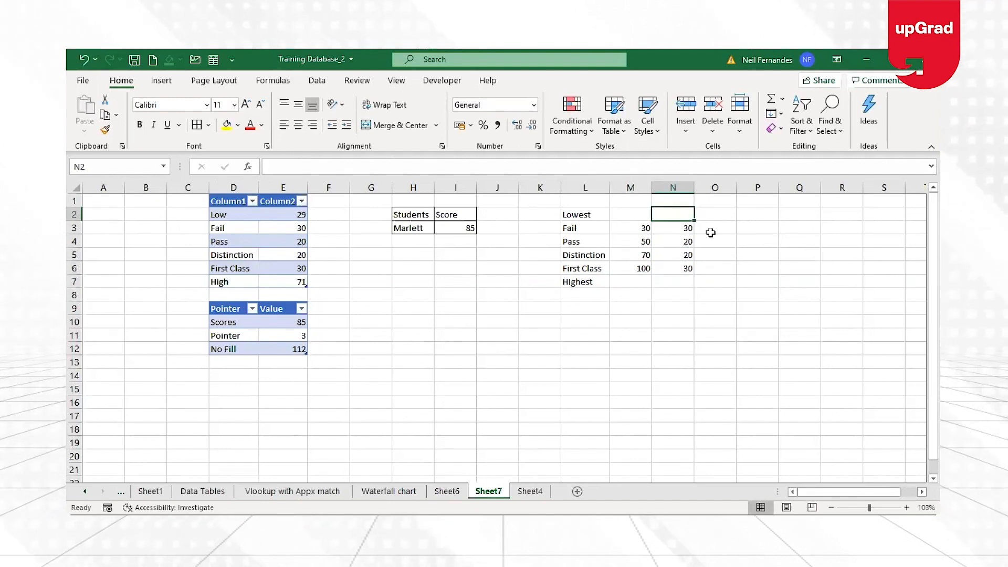
pyautogui.write('2')
pyautogui.press('BackSpace')
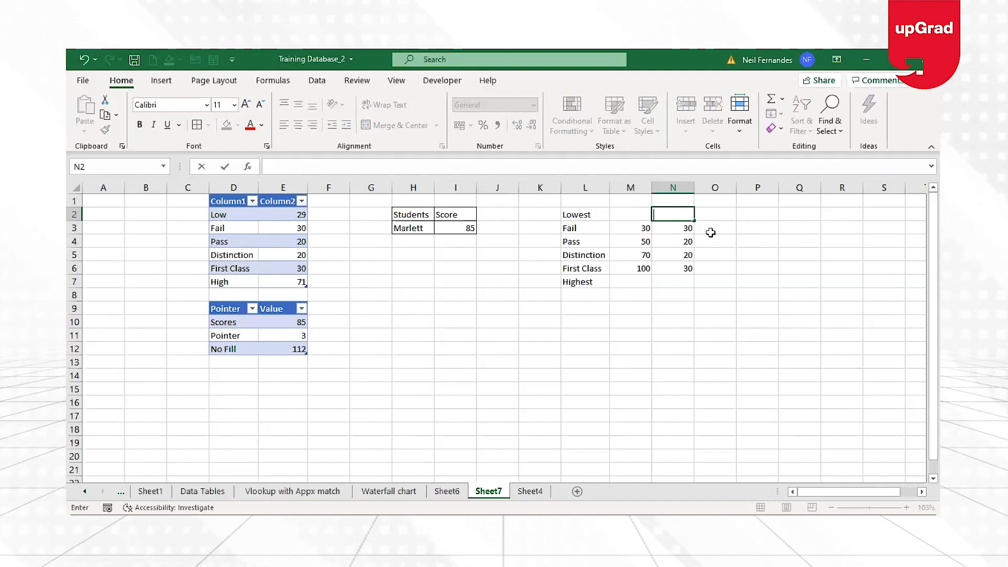
pyautogui.write('0')
pyautogui.press('Return')
# - Enter 100 in N7 as the section value for Highest
pyautogui.press('Down')
pyautogui.press('Down')
pyautogui.press('Down')
pyautogui.press('Down')
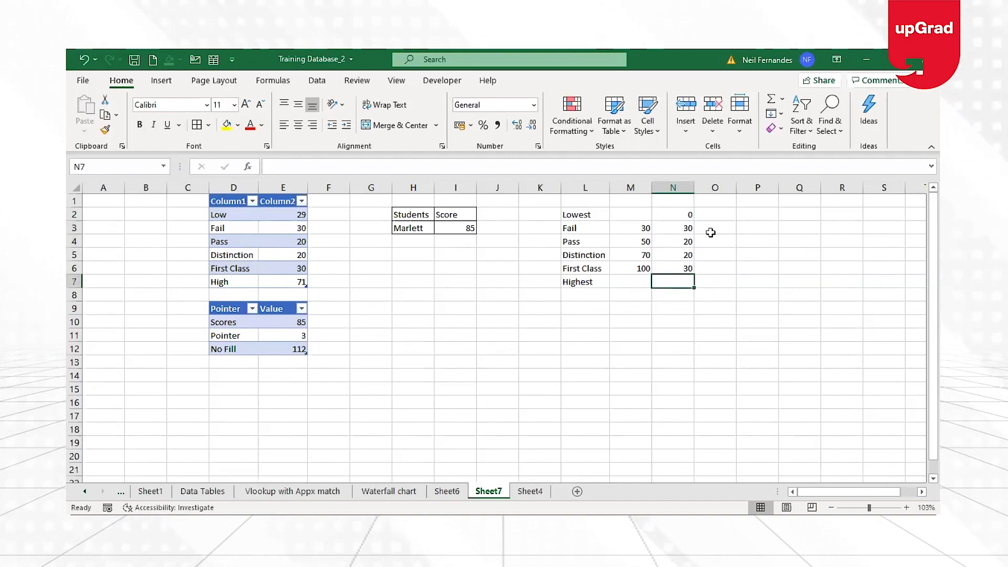
pyautogui.write('100')
pyautogui.press('Return')
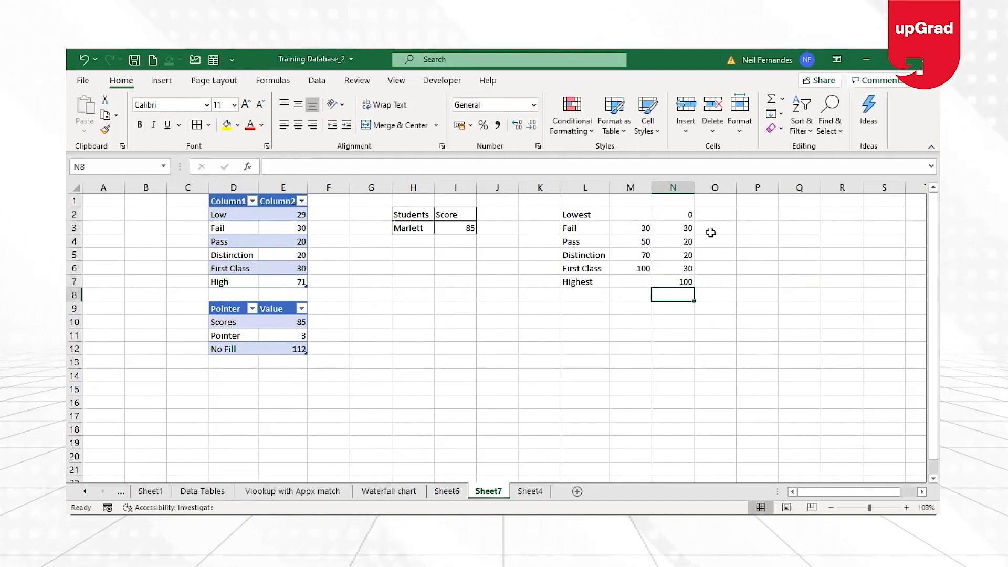
pyautogui.click(676, 213)
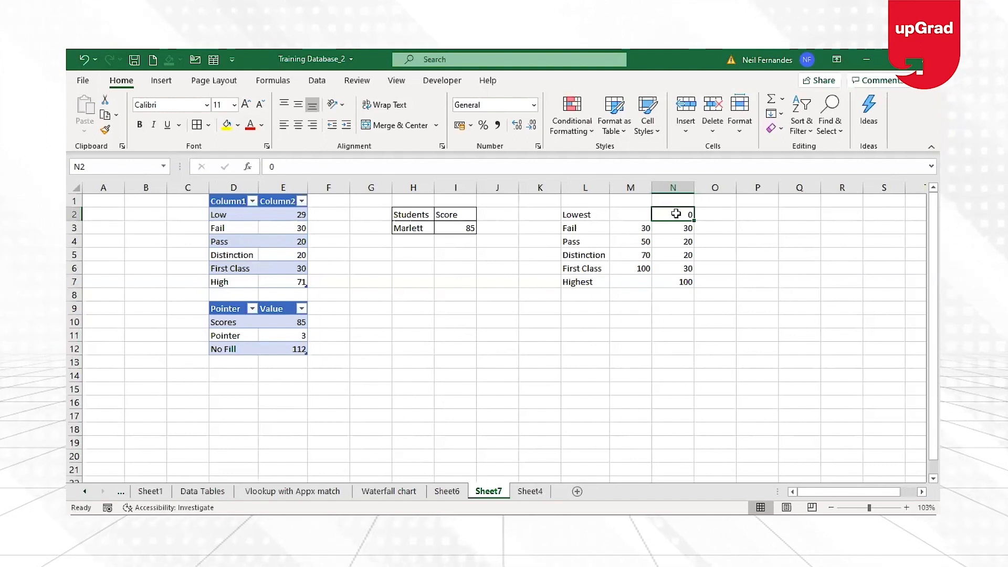
pyautogui.moveTo(676, 213); pyautogui.dragTo(329, 201)
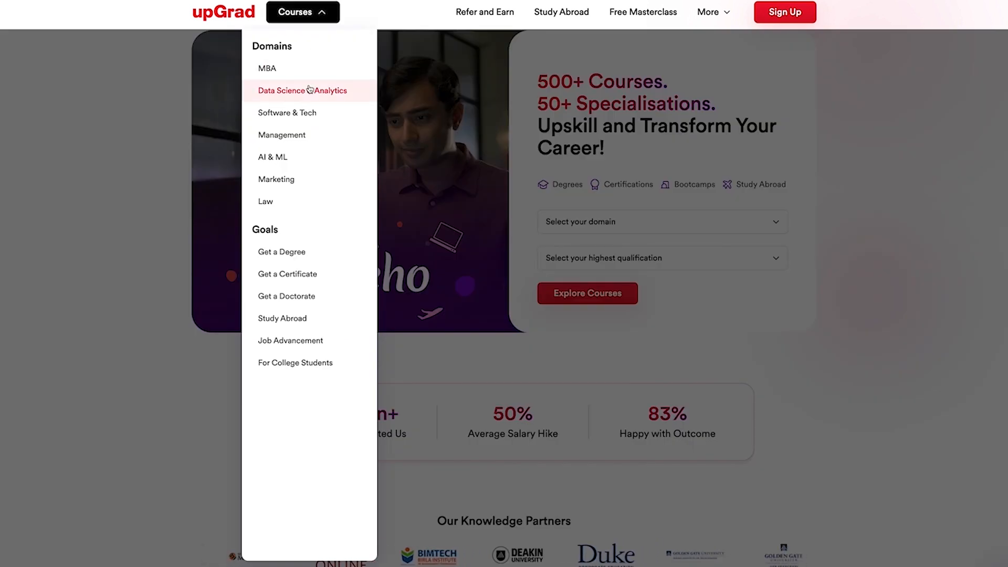
# - On the upGrad website, open the full list of Data Science & Analytics degrees and browse the offered programs
pyautogui.moveTo(311, 91)
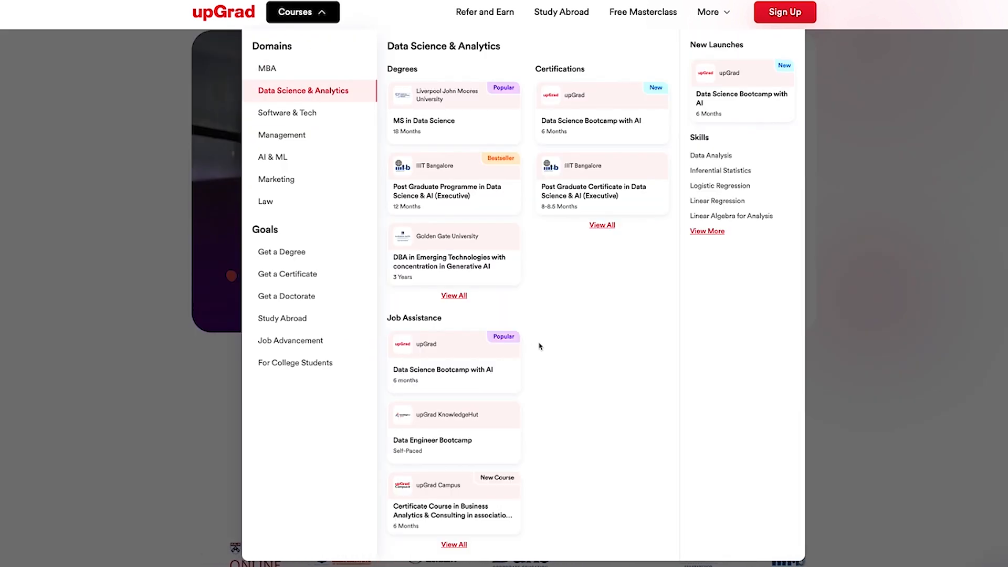
pyautogui.click(461, 295)
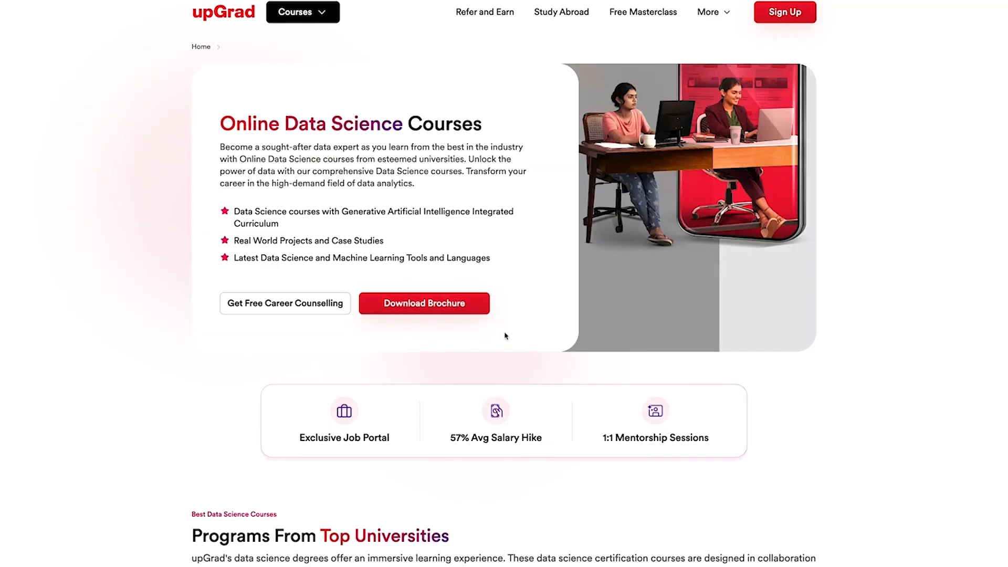
pyautogui.scroll(-8, 504, 333)
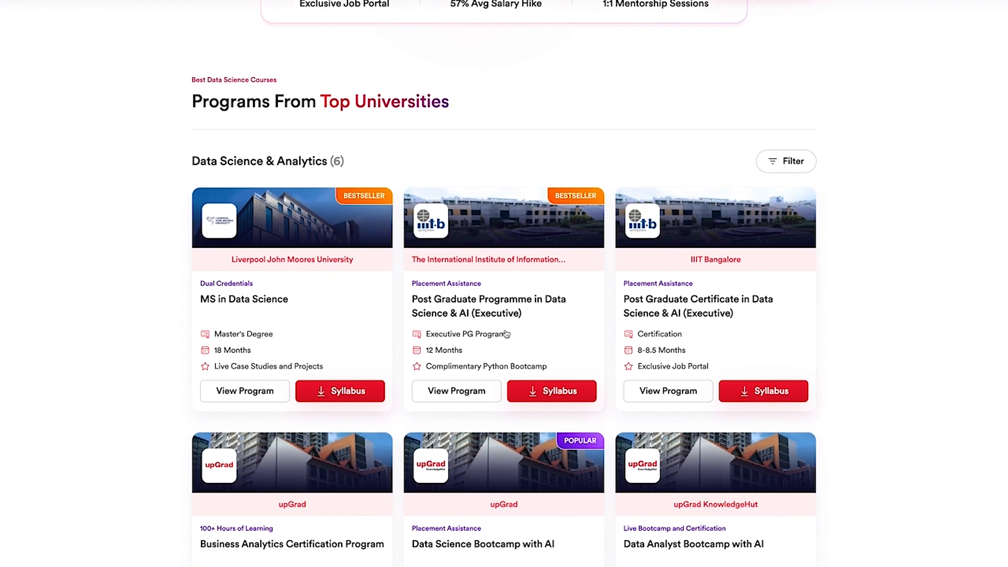
# - Return to the Excel worksheet and check the helper values in N2:N7, including the Fail to First Class values
pyautogui.click(708, 357)
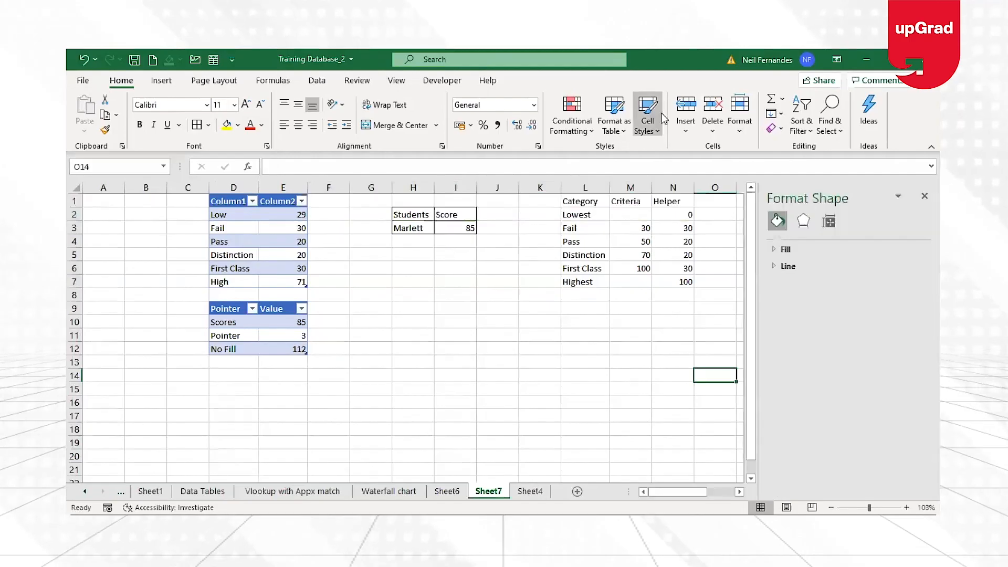
pyautogui.moveTo(680, 215); pyautogui.dragTo(680, 278)
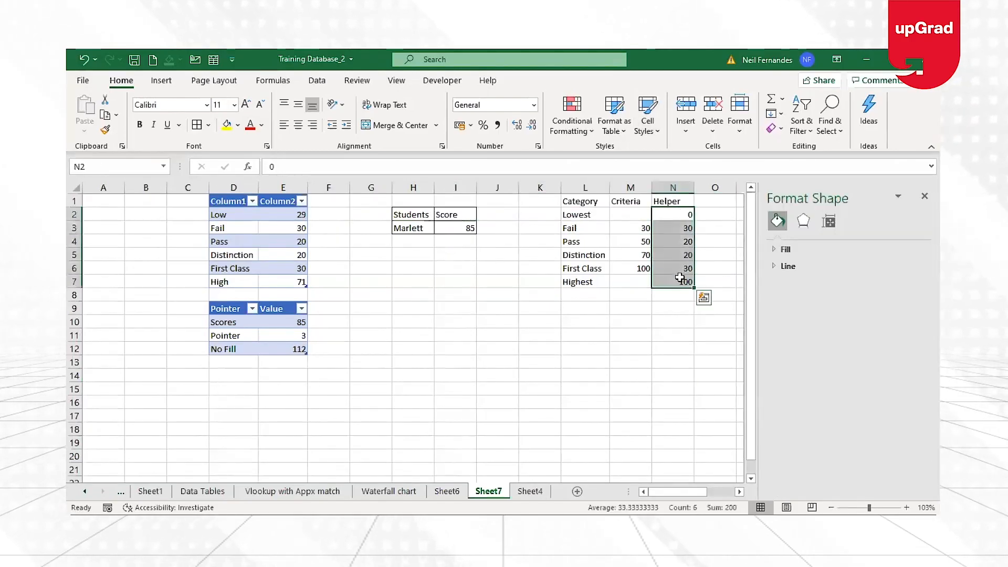
pyautogui.click(585, 280)
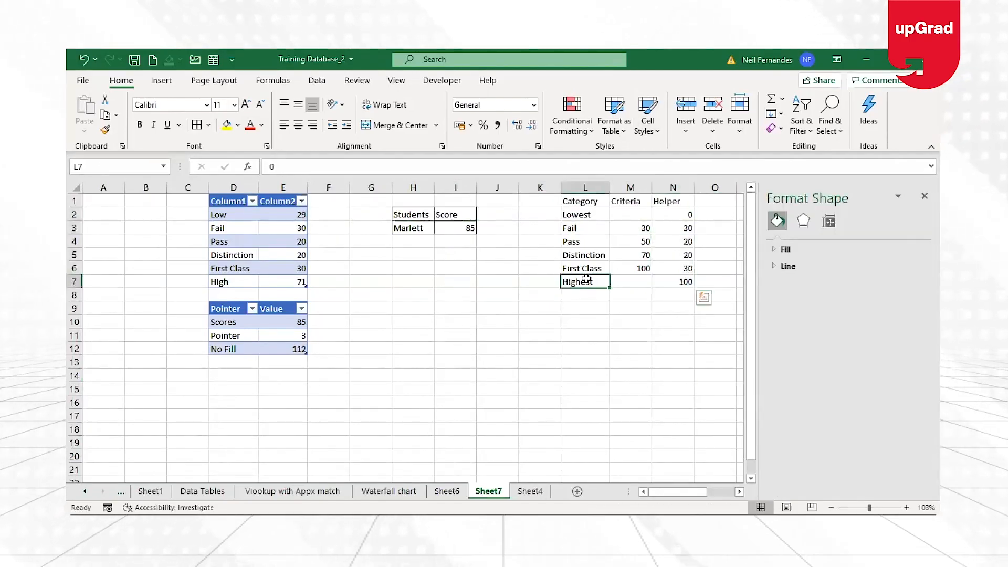
pyautogui.click(669, 230)
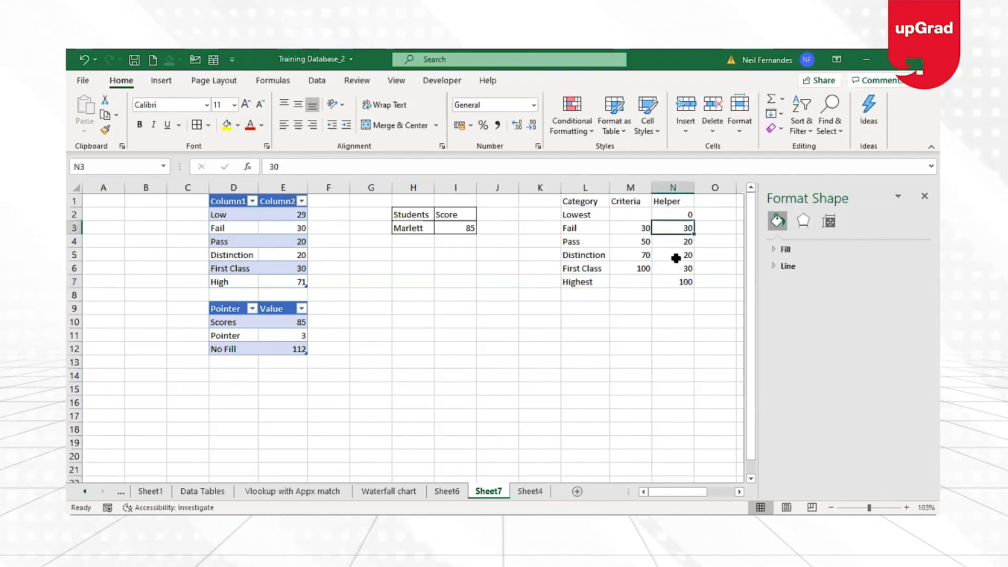
pyautogui.moveTo(676, 258); pyautogui.dragTo(675, 269)
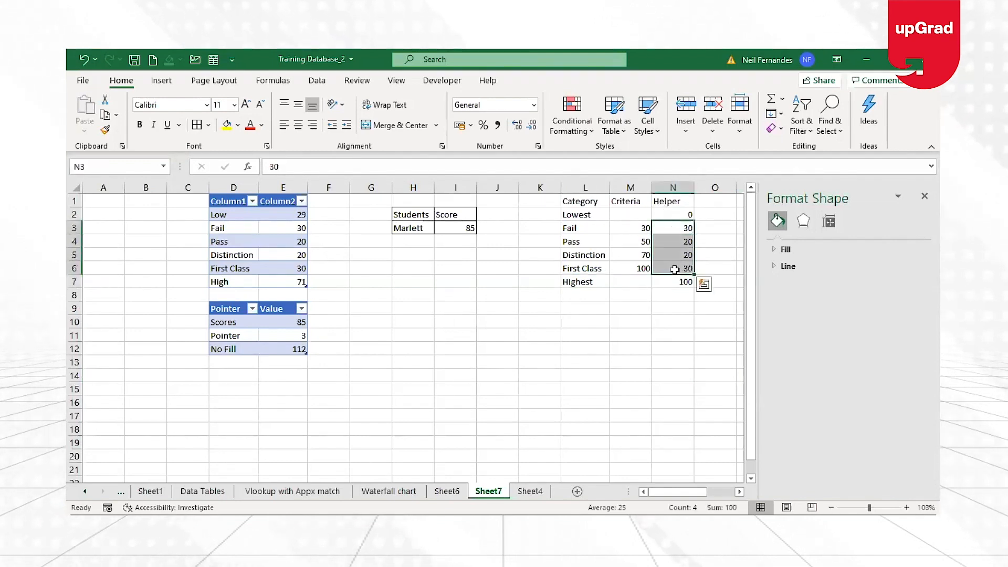
# - Move the grade table down one row and add the title Dounut Chart, merged and centred across L1:N1
pyautogui.moveTo(575, 200); pyautogui.dragTo(671, 280)
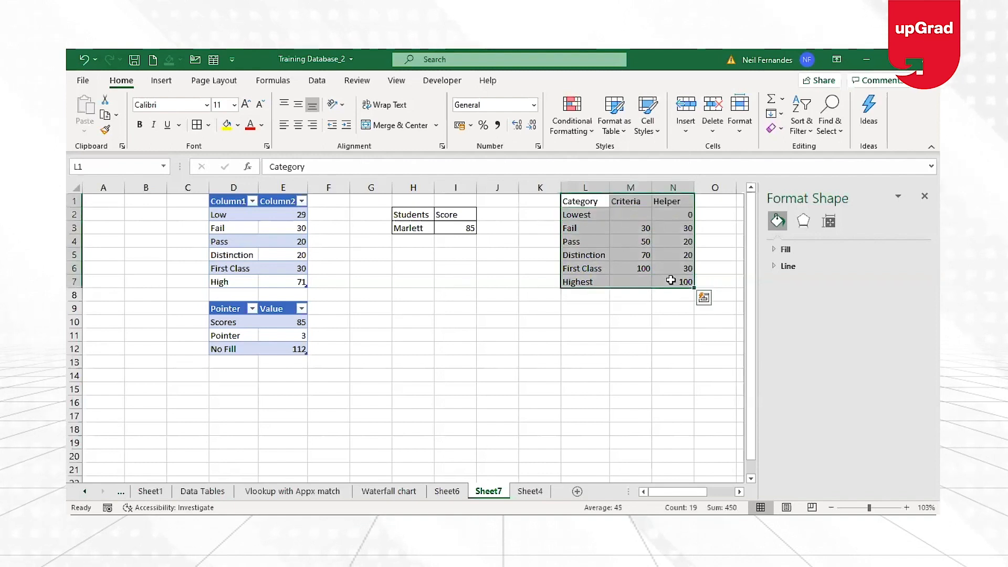
pyautogui.moveTo(596, 207); pyautogui.dragTo(689, 311)
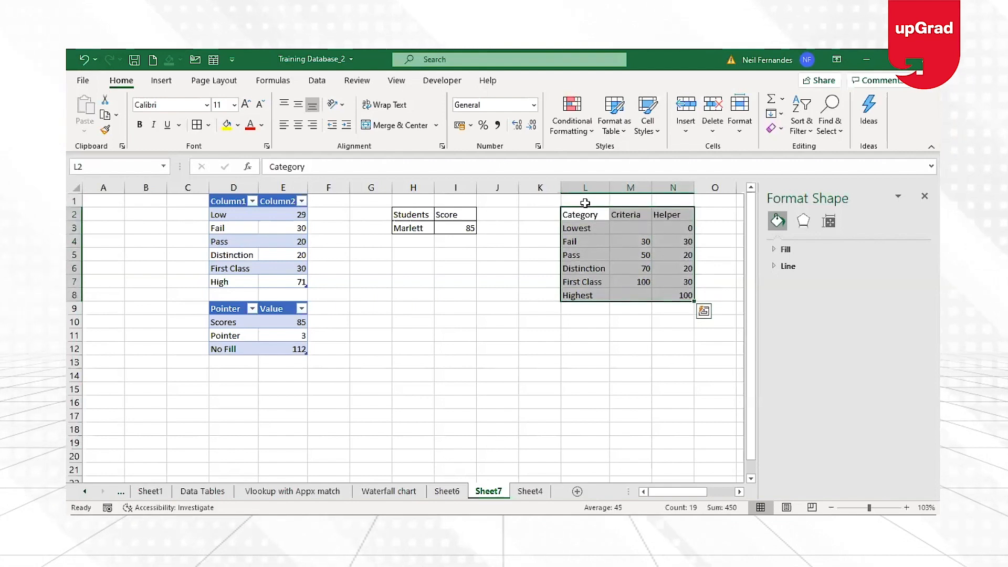
pyautogui.moveTo(583, 203); pyautogui.dragTo(680, 203)
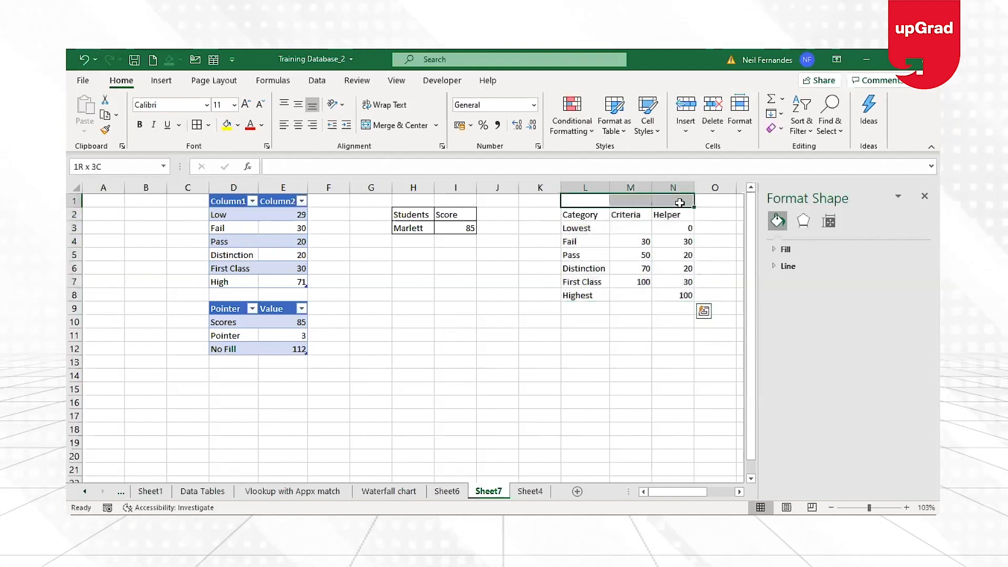
pyautogui.click(408, 128)
pyautogui.write('Doubu')
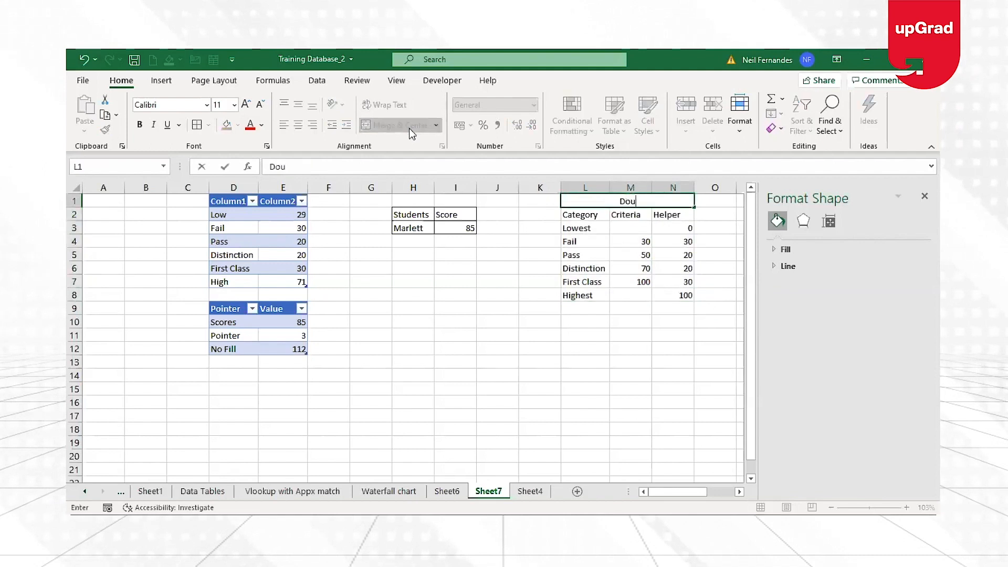
pyautogui.press('BackSpace')
pyautogui.press('BackSpace')
pyautogui.write('nut Chart')
pyautogui.press('Return')
# - Add a second table title, Pie Chart, in L11 and merge and centre it across L11:M11
pyautogui.press('Down')
pyautogui.press('Down')
pyautogui.press('Down')
pyautogui.press('Down')
pyautogui.press('Down')
pyautogui.press('Down')
pyautogui.press('Down')
pyautogui.press('Down')
pyautogui.press('Down')
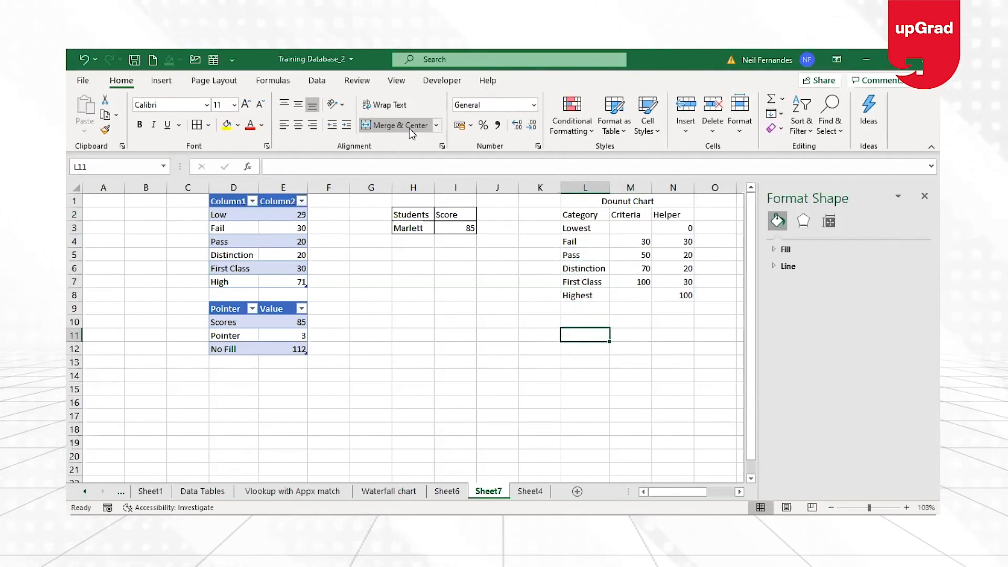
pyautogui.write('Pie CHart')
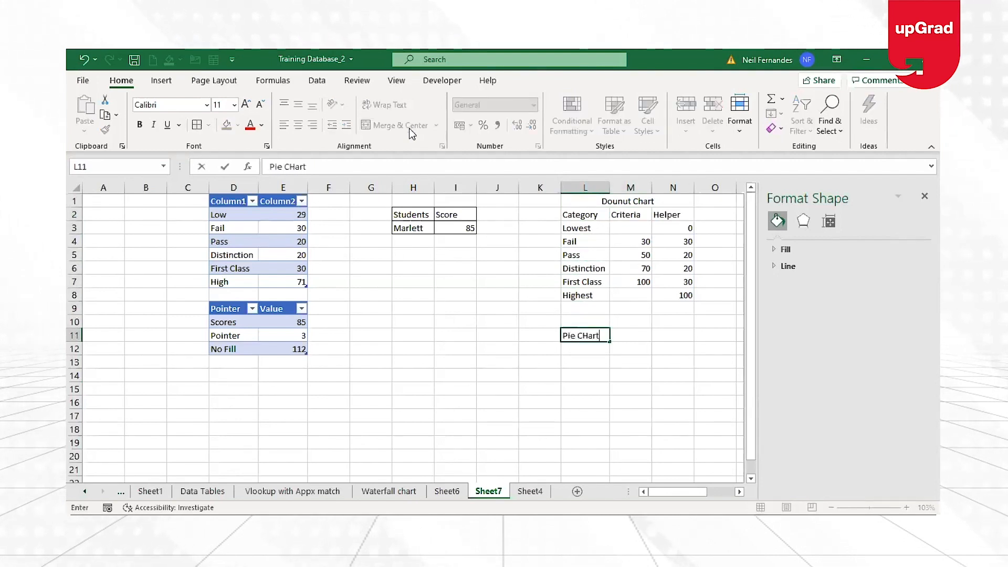
pyautogui.press('Return')
pyautogui.press('Up')
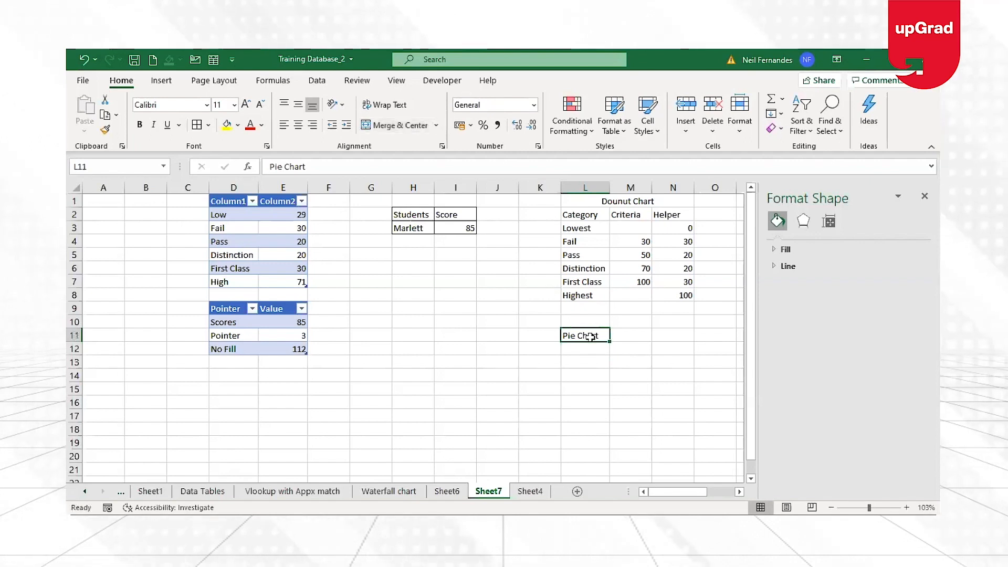
pyautogui.moveTo(590, 336); pyautogui.dragTo(622, 338)
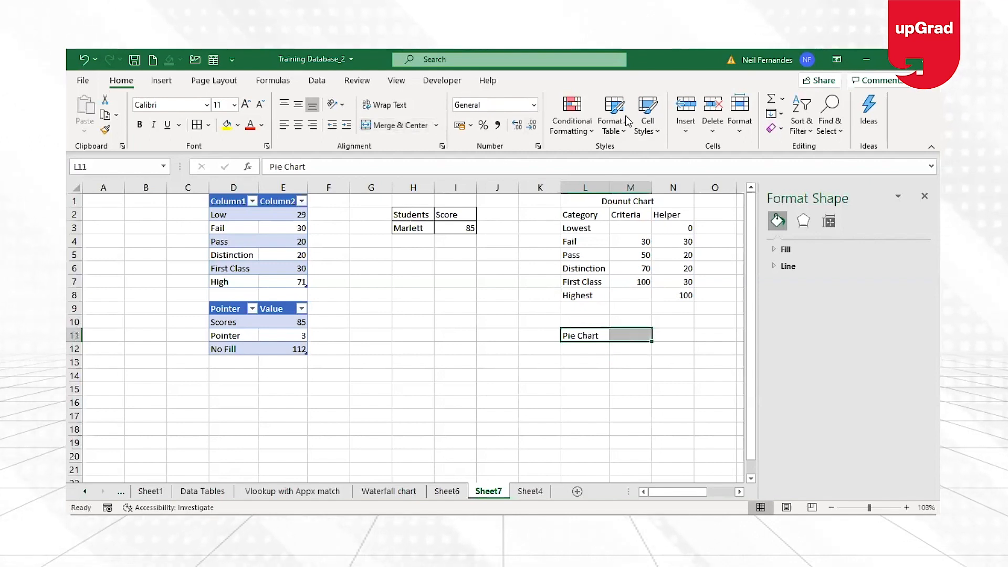
pyautogui.click(399, 125)
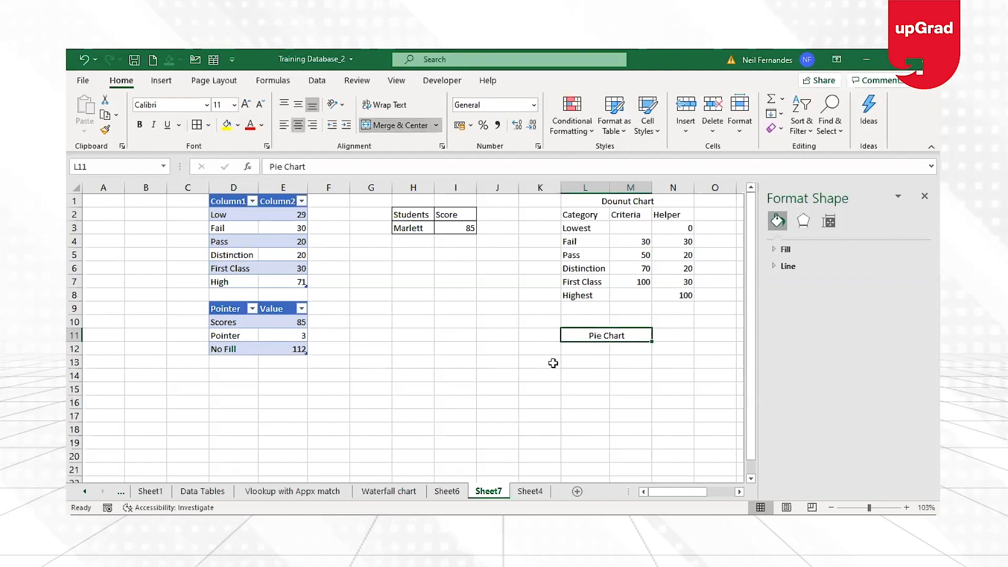
# - Label the rows of the Pie Chart table Score, Pointer and No Fill in L12:L14
pyautogui.click(594, 346)
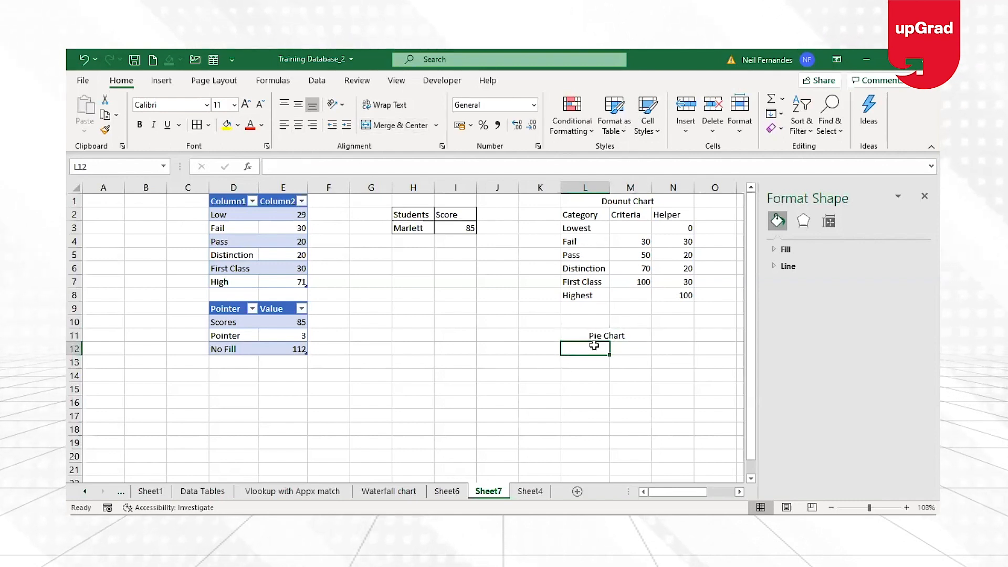
pyautogui.write('Scores')
pyautogui.press('Return')
pyautogui.click(594, 346)
pyautogui.click(459, 227)
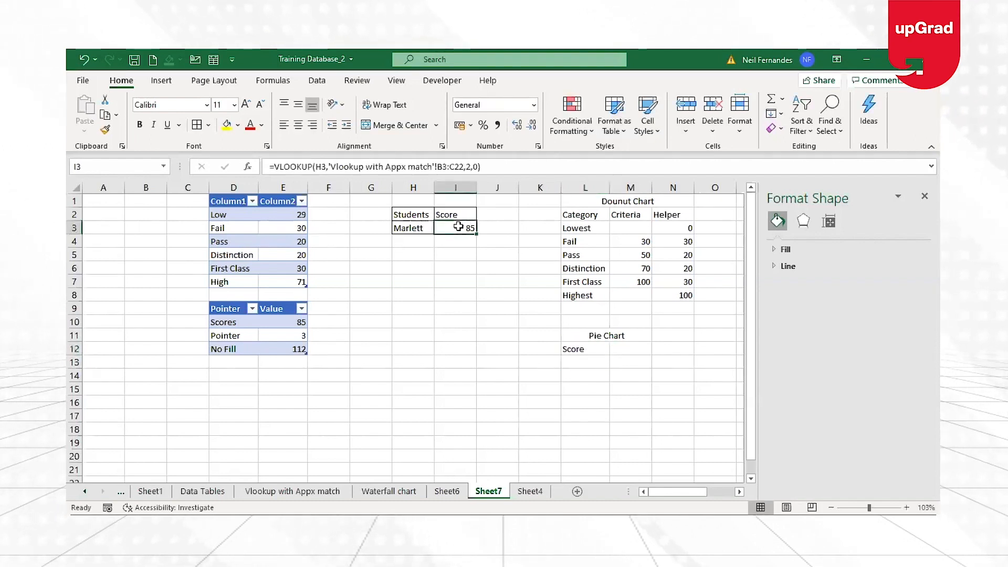
pyautogui.click(571, 362)
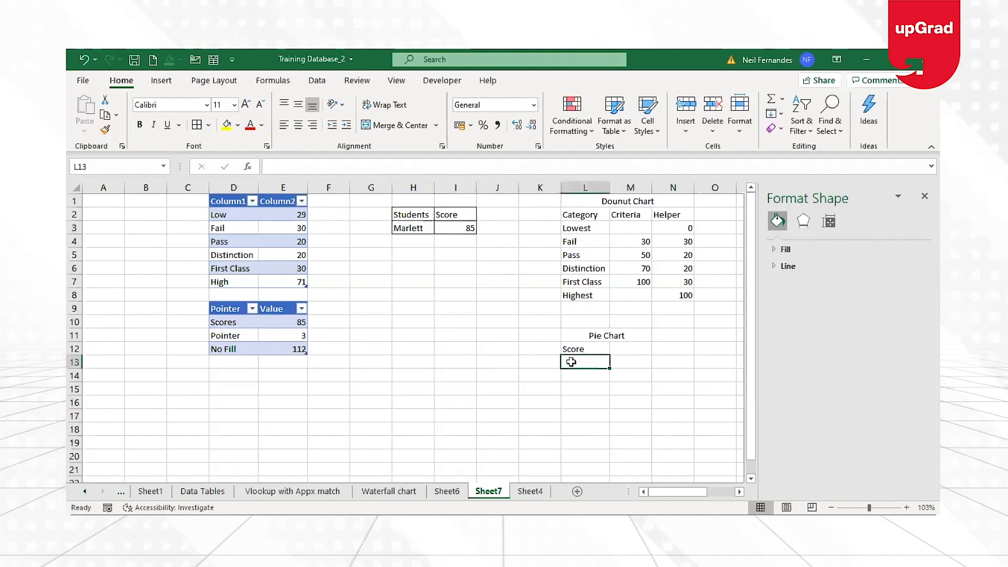
pyautogui.write('Pointer')
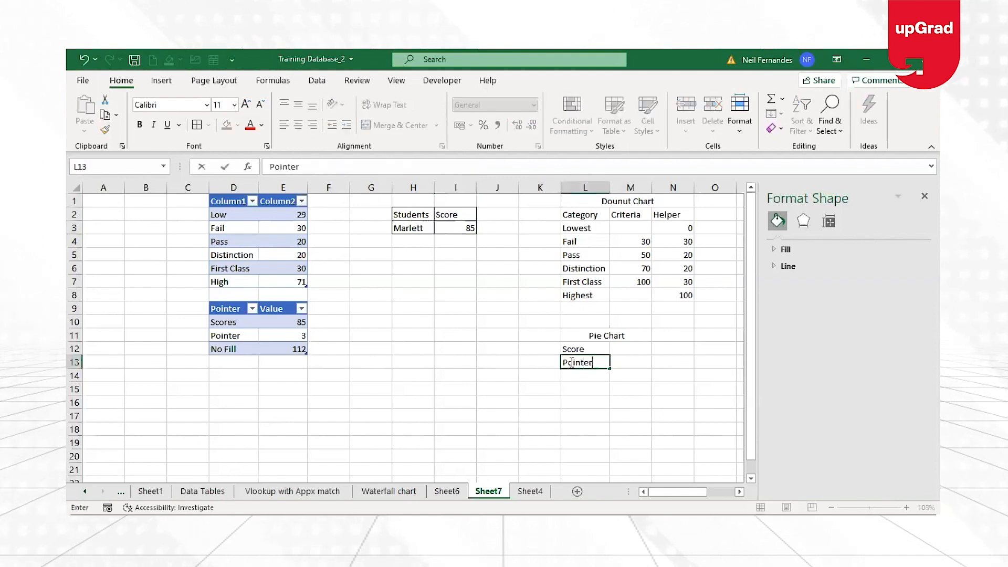
pyautogui.press('Return')
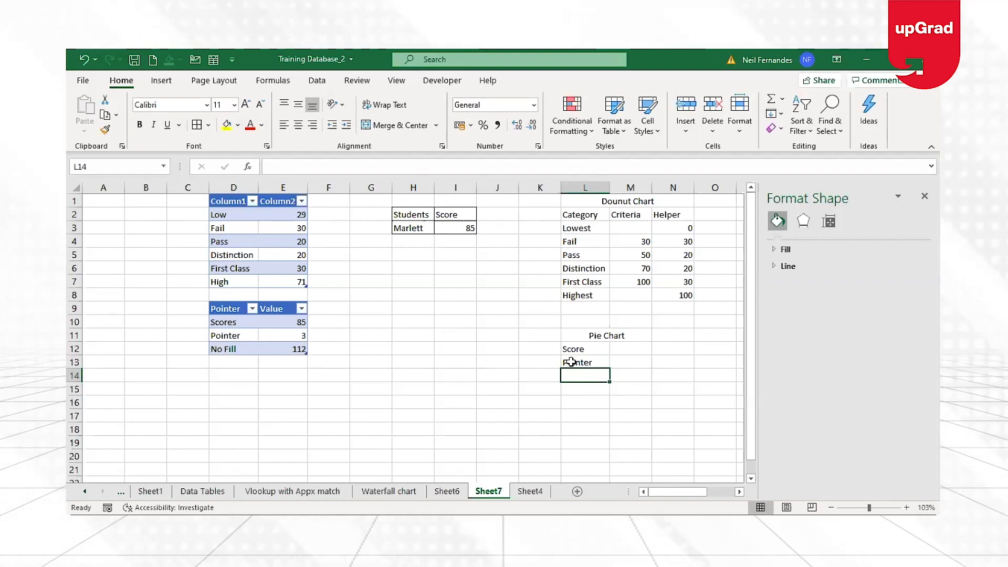
pyautogui.click(616, 347)
pyautogui.click(572, 375)
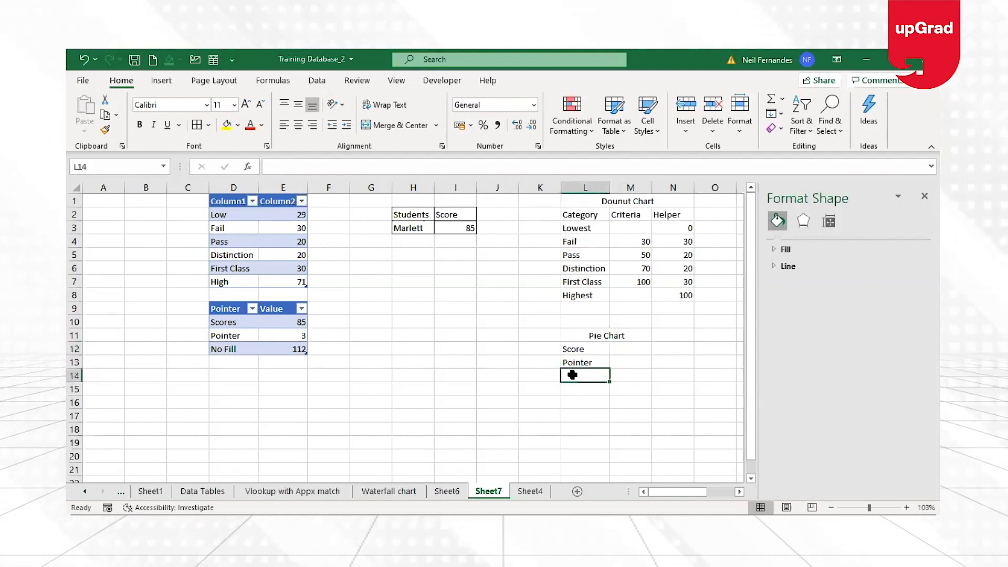
pyautogui.write('No Fi')
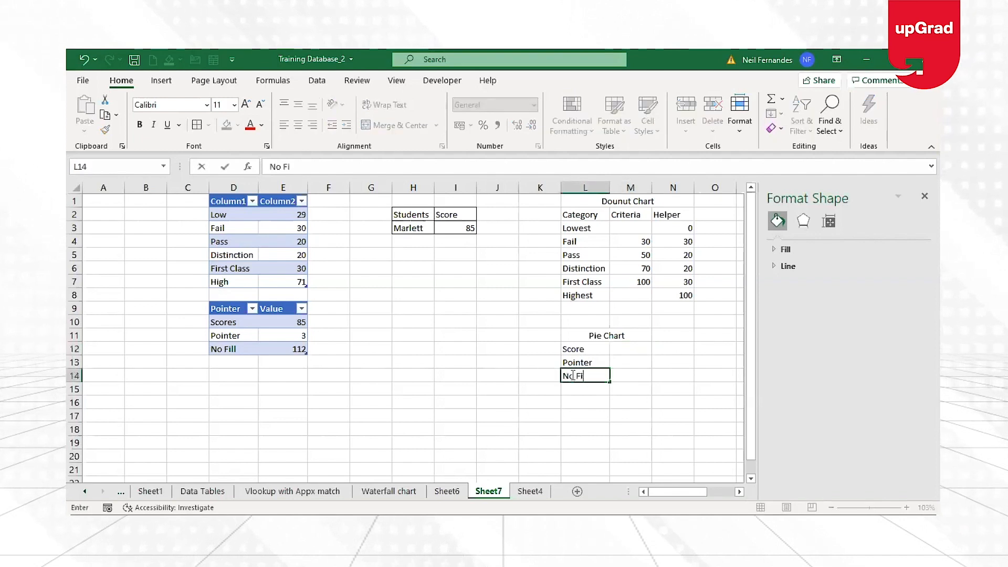
pyautogui.write('ll')
pyautogui.press('Tab')
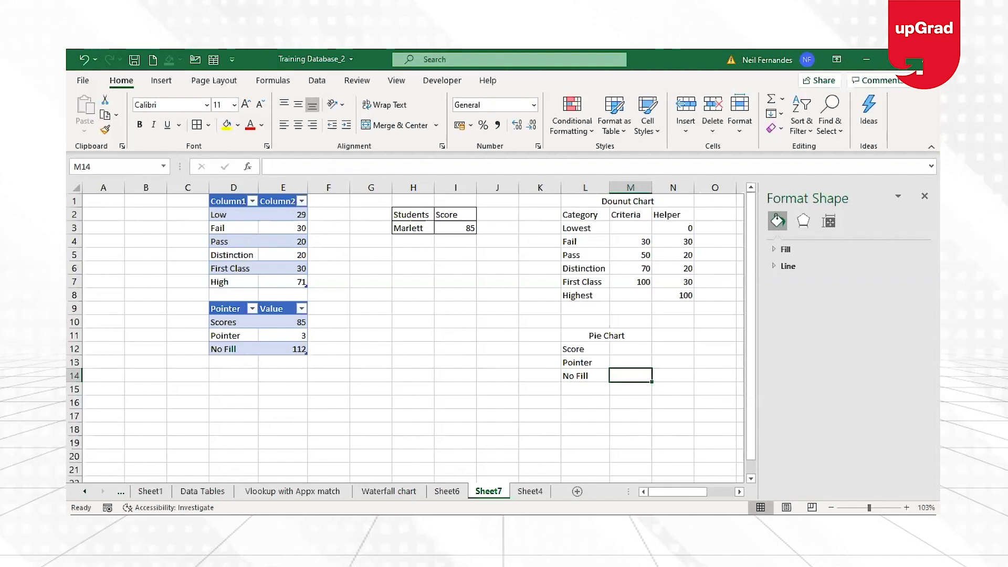
# - Enter 4 in M13 as the Pointer value
pyautogui.press('Up')
pyautogui.press('Up')
pyautogui.press('Down')
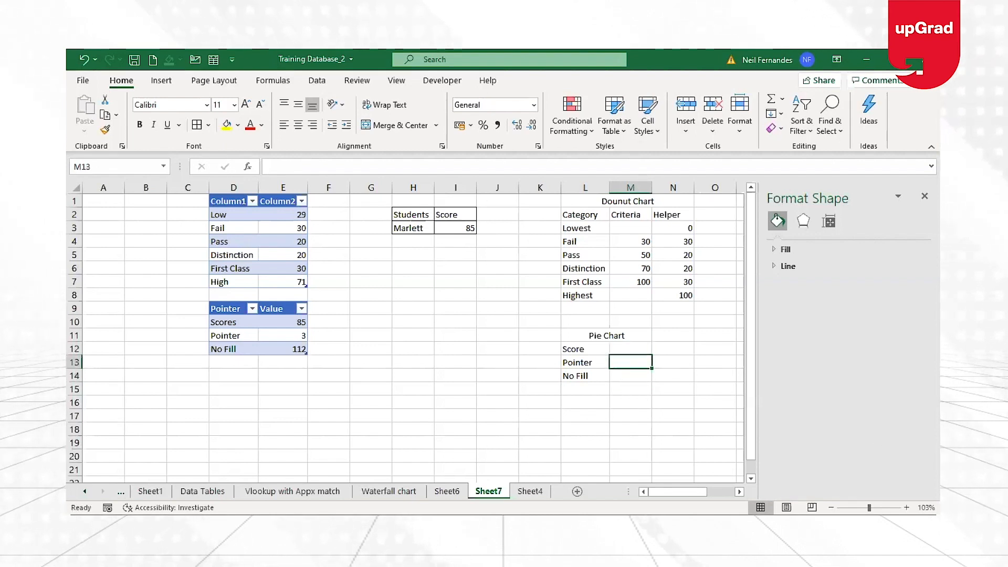
pyautogui.write('4')
pyautogui.press('Return')
pyautogui.press('Up')
pyautogui.press('Up')
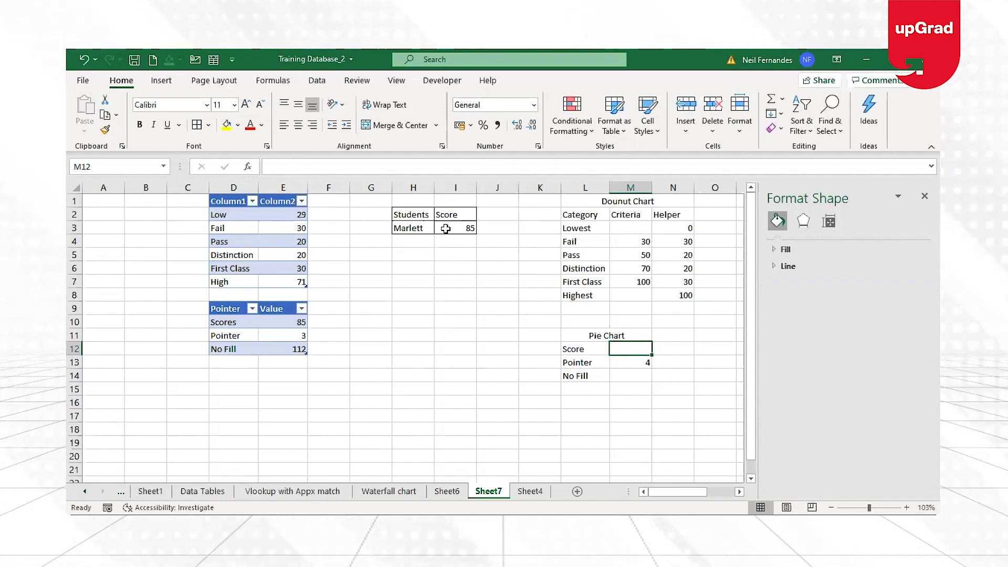
# - Hide columns D to F, which hold the old Column1/Column2 and Pointer/Value tables
pyautogui.moveTo(239, 185); pyautogui.dragTo(262, 185)
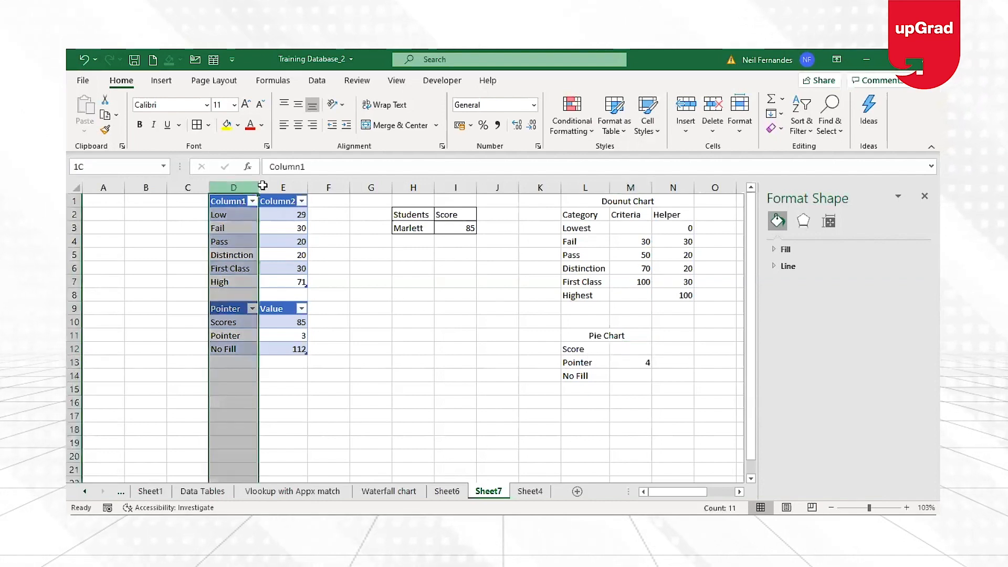
pyautogui.click(284, 188)
pyautogui.moveTo(233, 188); pyautogui.dragTo(317, 186)
pyautogui.rightClick(316, 185)
pyautogui.click(354, 378)
# - Enter 50 in M12 as the Score value of the Pie Chart table
pyautogui.click(486, 349)
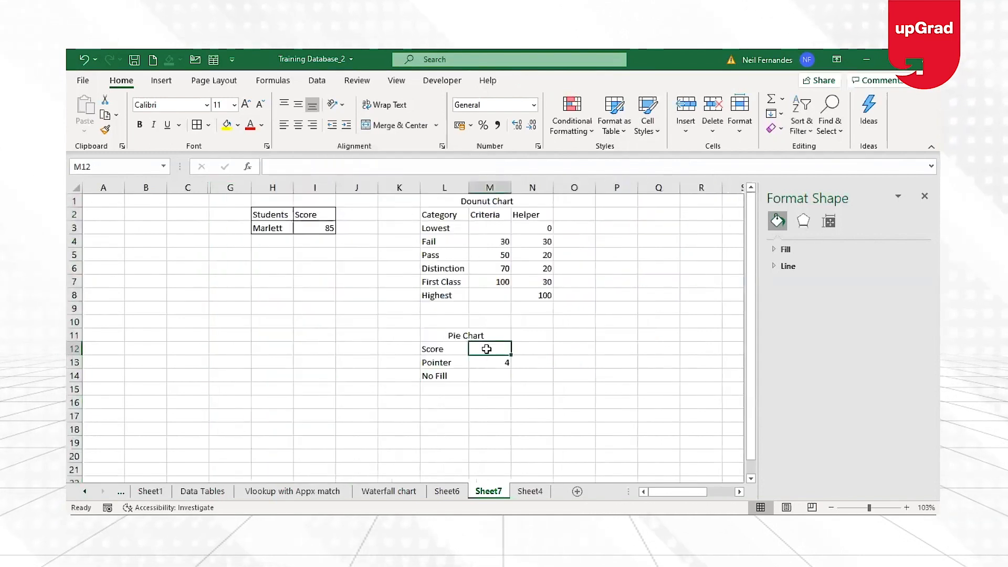
pyautogui.write('50')
pyautogui.press('Return')
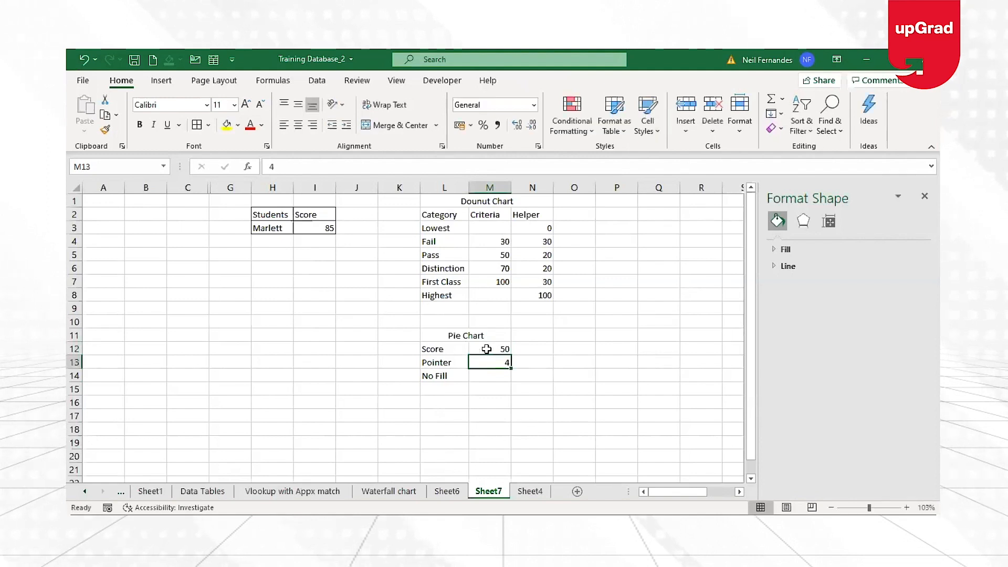
pyautogui.hotkey('ctrl', 'z')
# - Calculate the No Fill value in M14 with the formula =200-SUM(M12:M13)
pyautogui.click(497, 376)
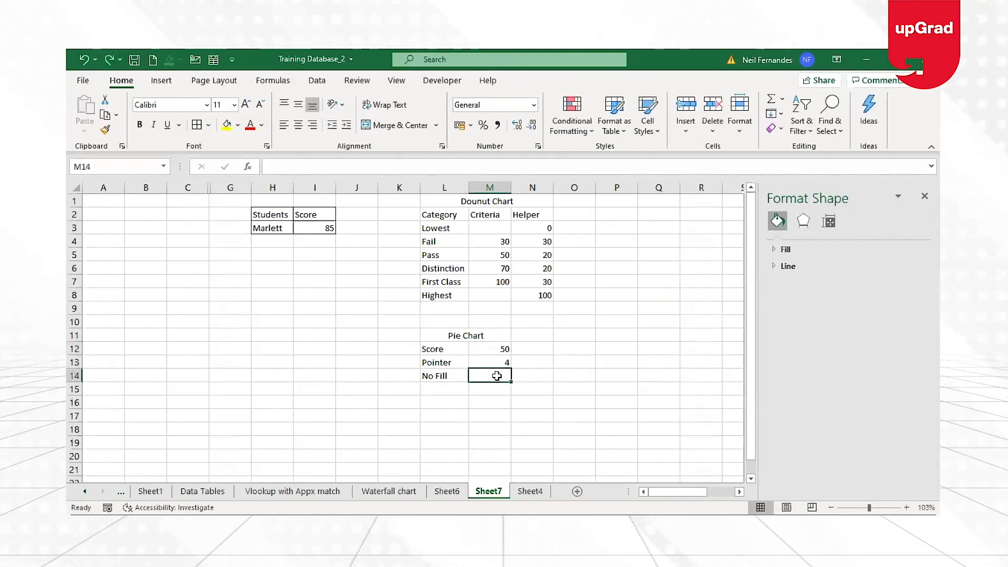
pyautogui.write('=')
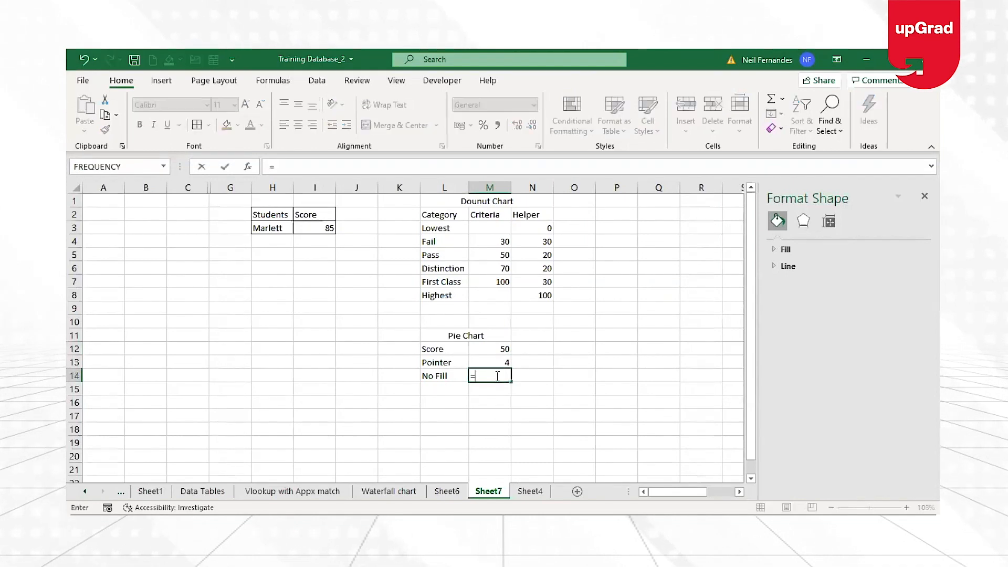
pyautogui.write('200')
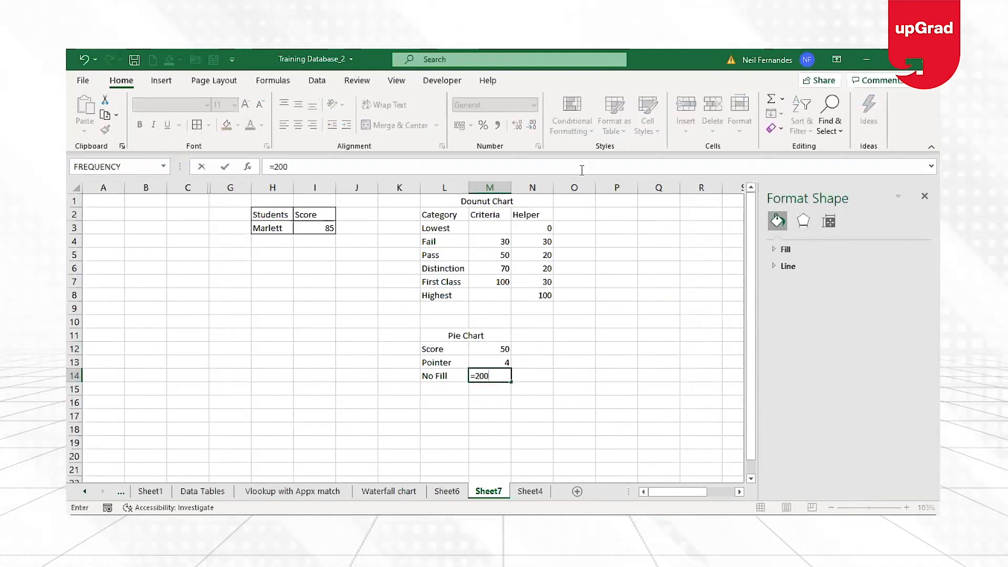
pyautogui.write('-')
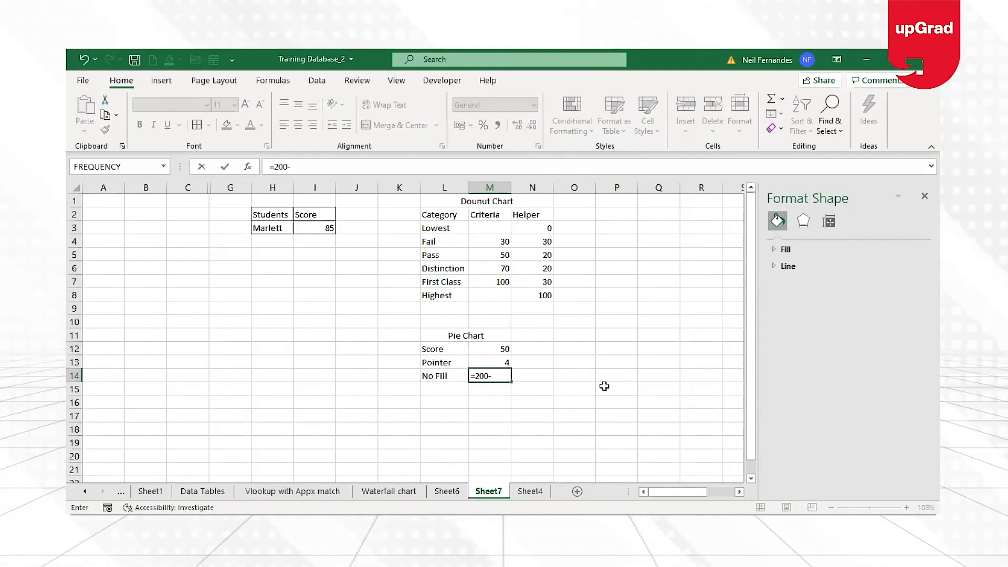
pyautogui.write('s')
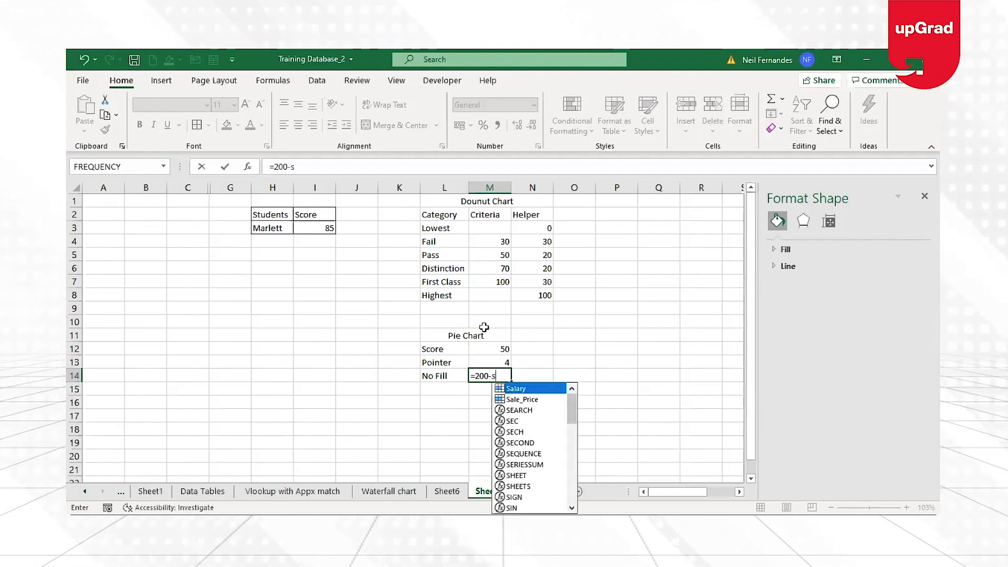
pyautogui.write('um(')
pyautogui.moveTo(480, 349); pyautogui.dragTo(482, 363)
pyautogui.press('Return')
pyautogui.press('Up')
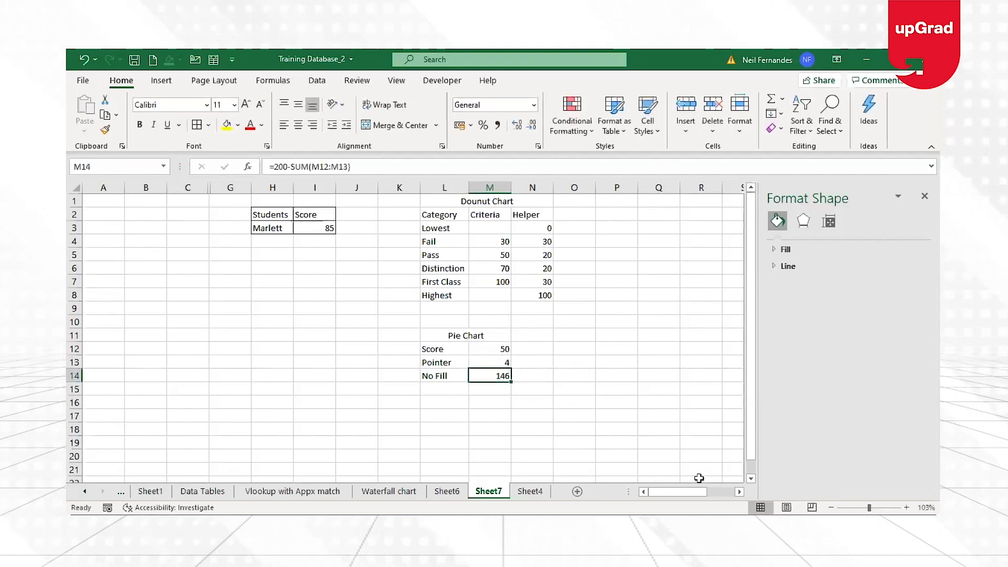
# - Insert a 2-D pie chart from the Pie Chart table (L11:M14) and place it beside the tables
pyautogui.hscroll(5, 414, 354)
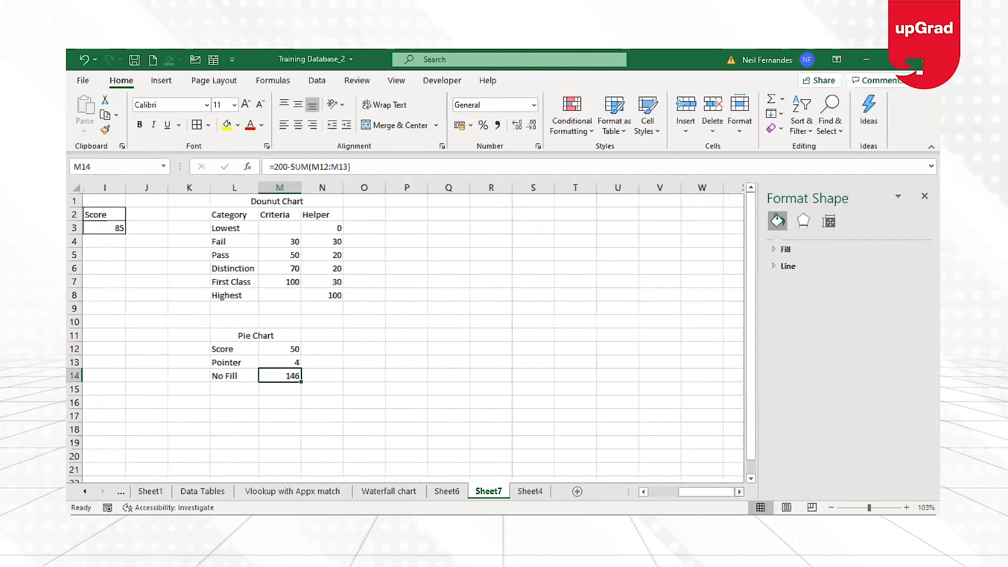
pyautogui.click(479, 278)
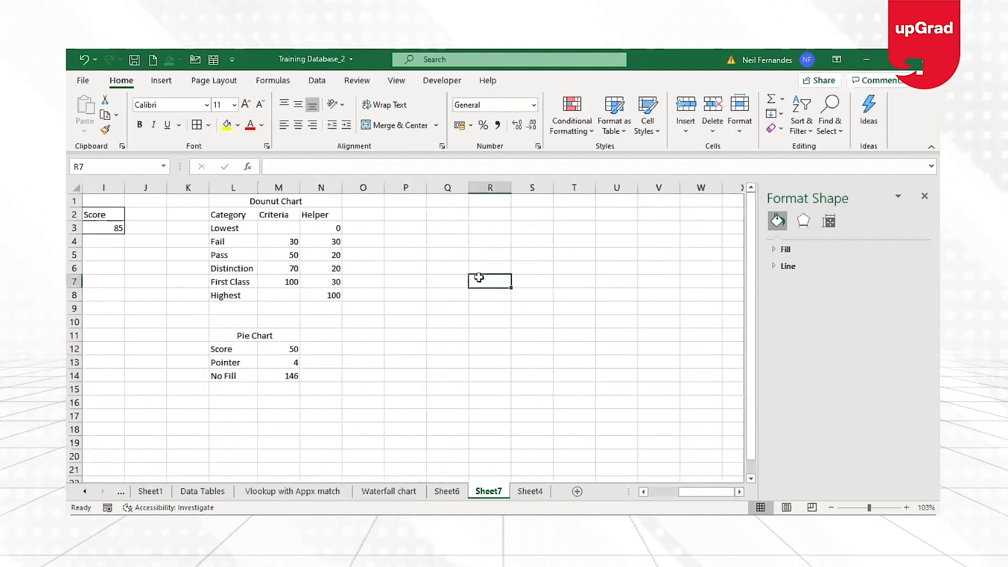
pyautogui.click(236, 335)
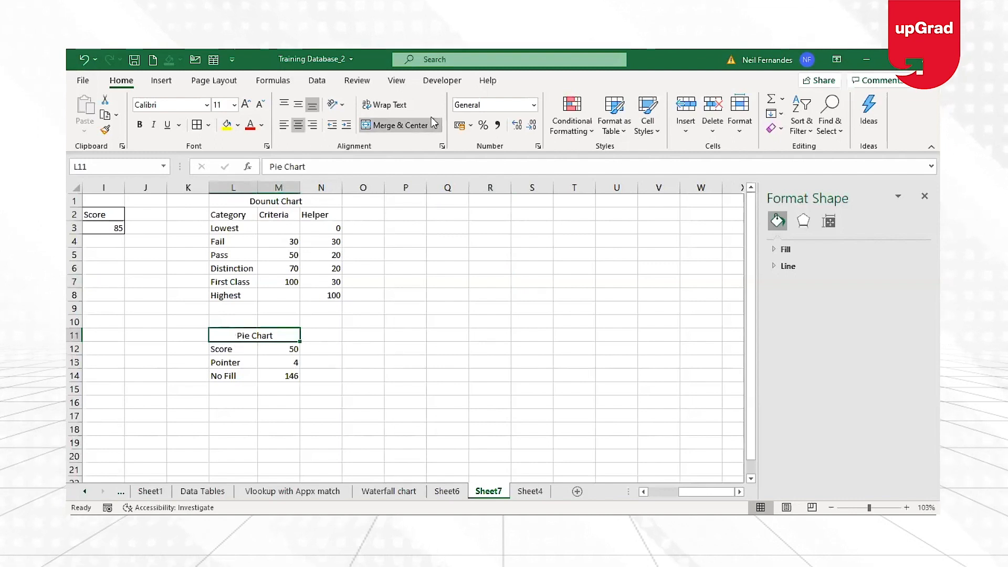
pyautogui.click(161, 81)
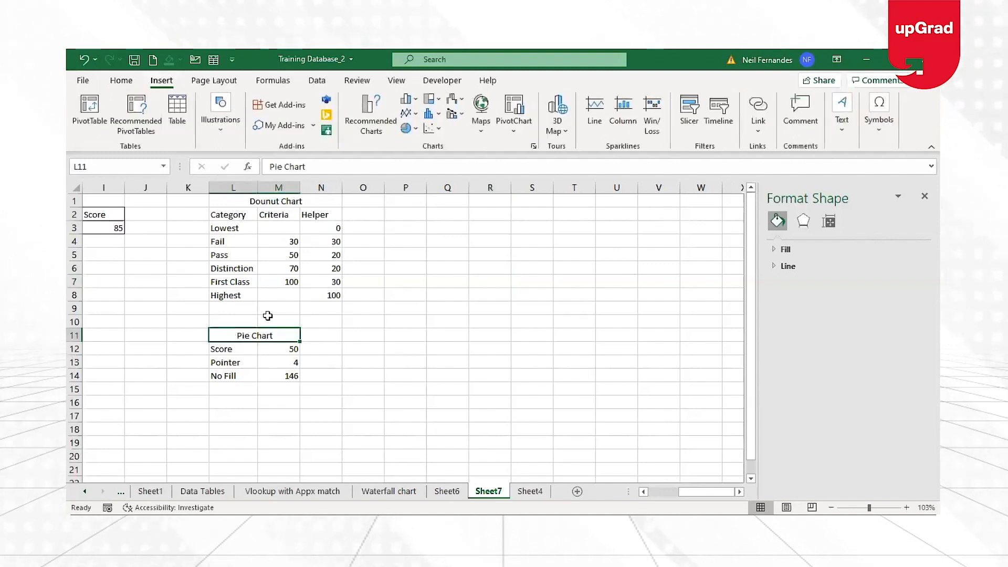
pyautogui.click(236, 362)
pyautogui.click(416, 134)
pyautogui.click(418, 169)
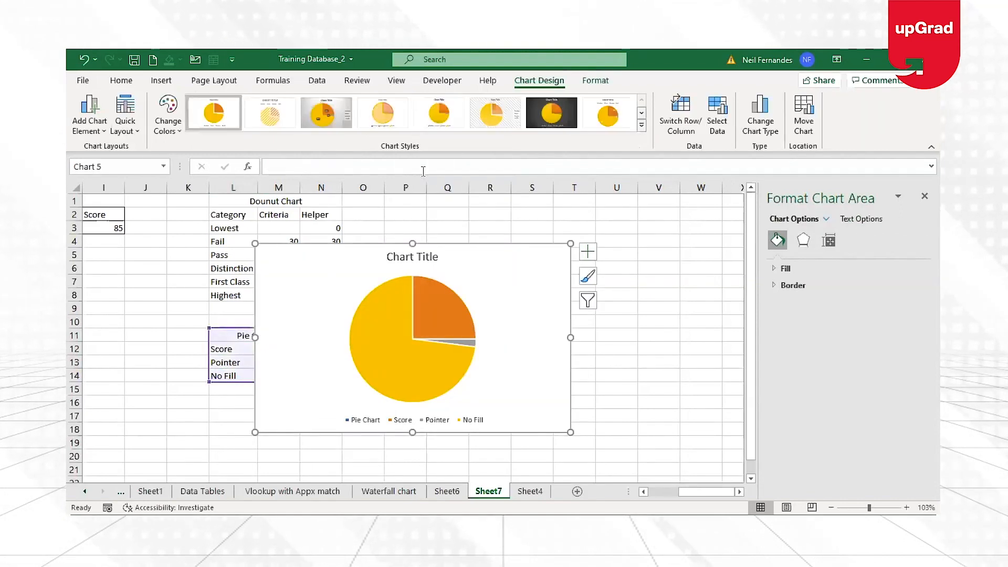
pyautogui.moveTo(500, 252); pyautogui.dragTo(592, 240)
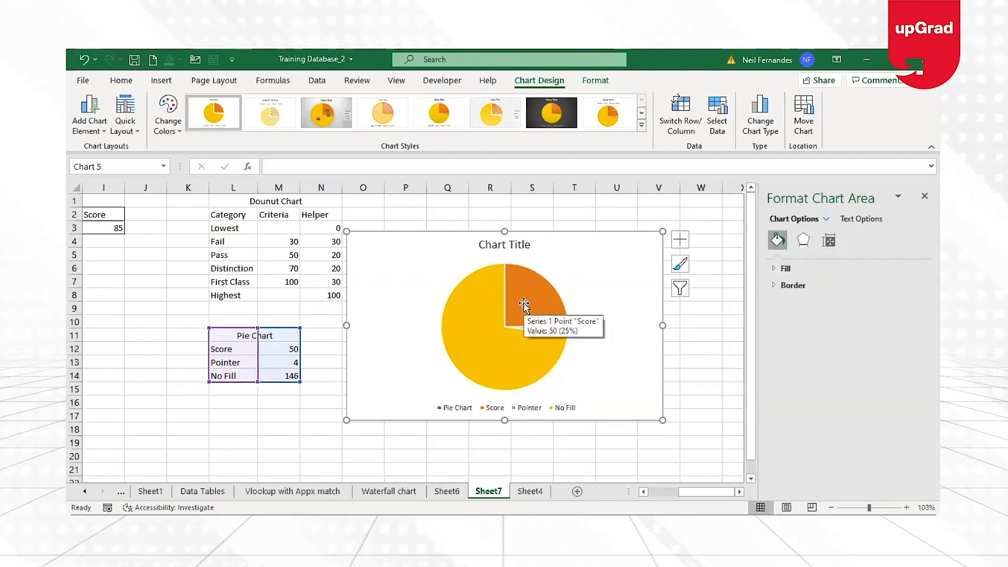
# - Rotate the pie chart by setting the angle of its first slice to 270°
pyautogui.click(474, 345)
pyautogui.click(474, 347)
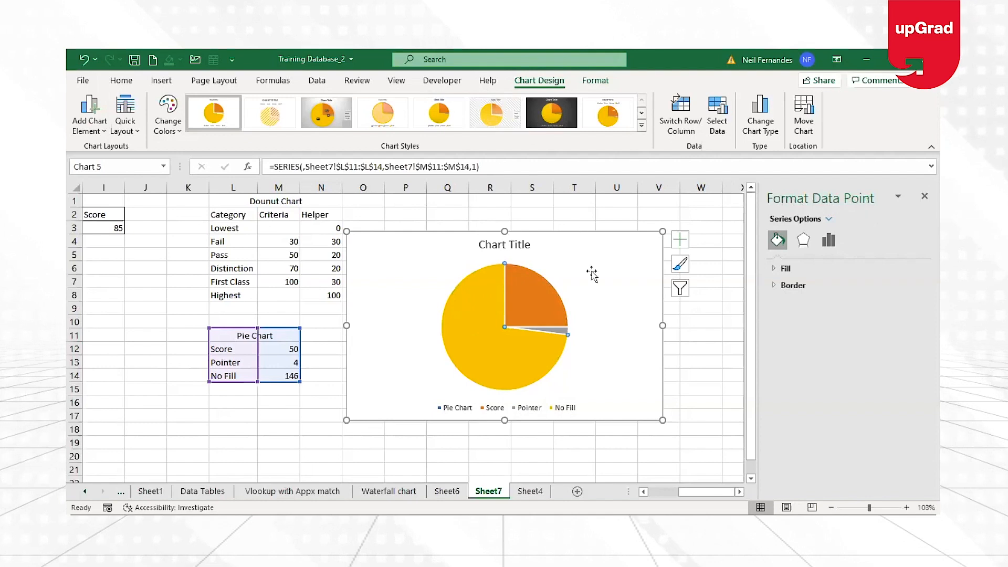
pyautogui.click(703, 305)
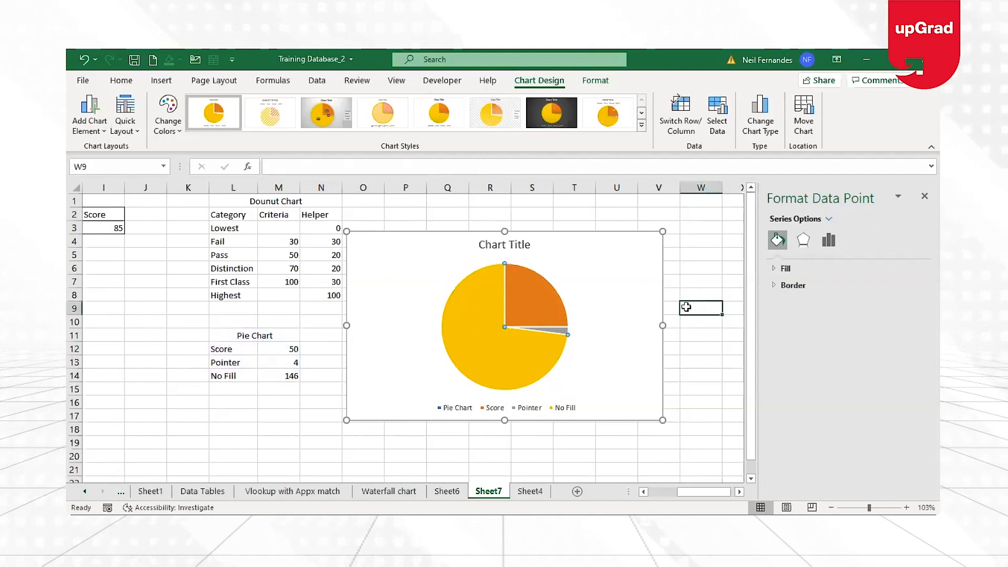
pyautogui.click(478, 334)
pyautogui.click(479, 336)
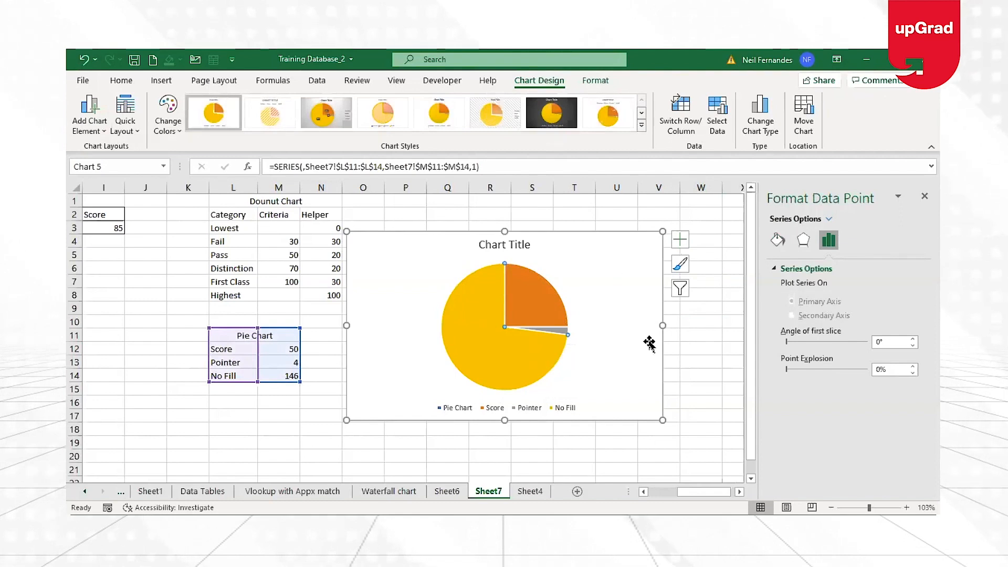
pyautogui.click(599, 447)
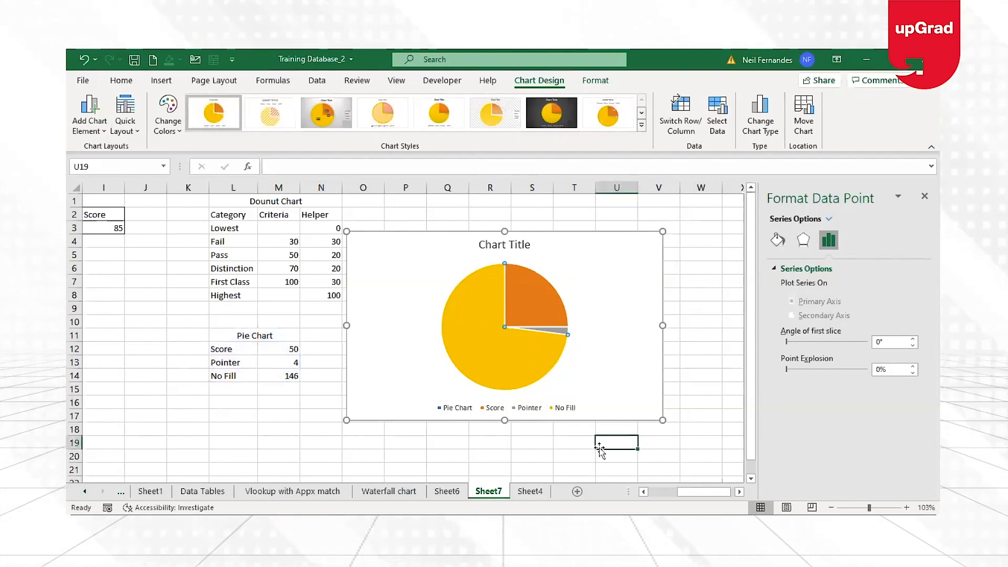
pyautogui.click(556, 330)
pyautogui.click(552, 328)
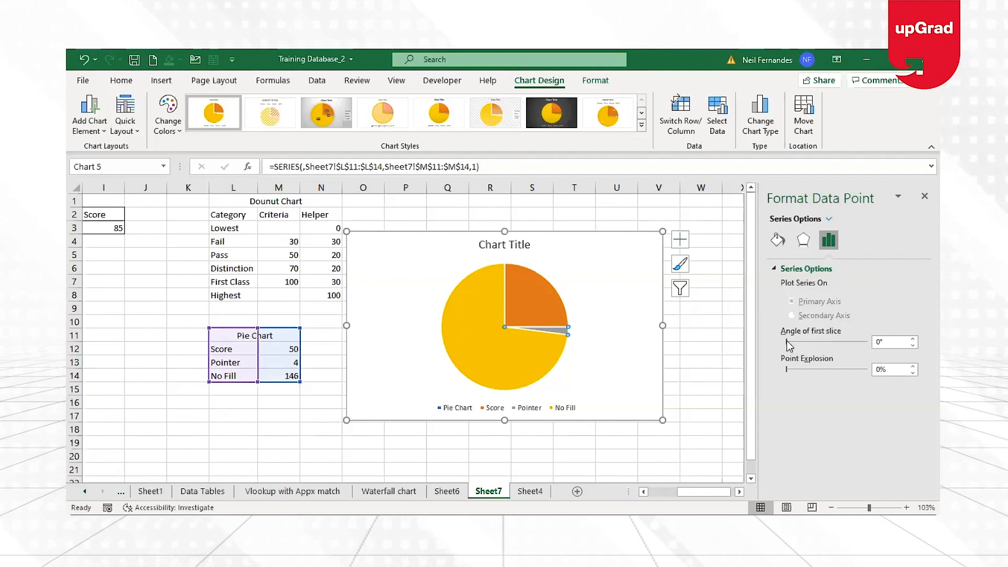
pyautogui.moveTo(787, 344); pyautogui.dragTo(846, 341)
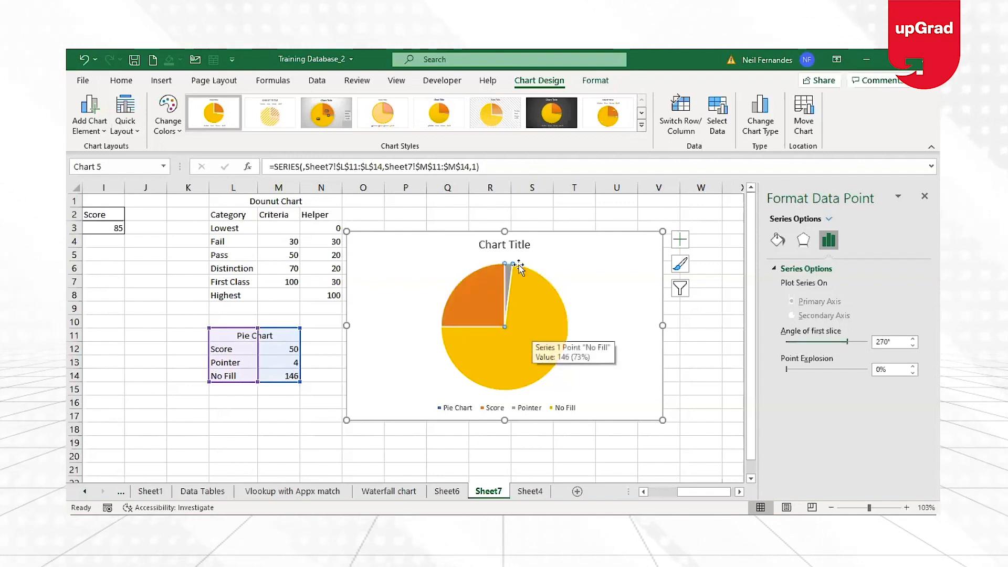
# - Set the shape fill of the pie's No Fill slice to No Fill
pyautogui.click(526, 303)
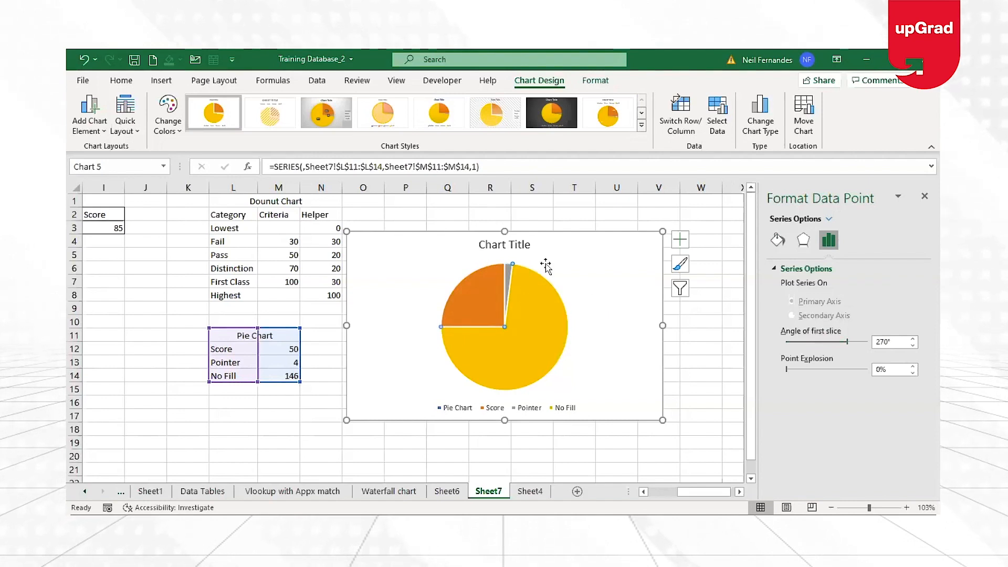
pyautogui.click(596, 80)
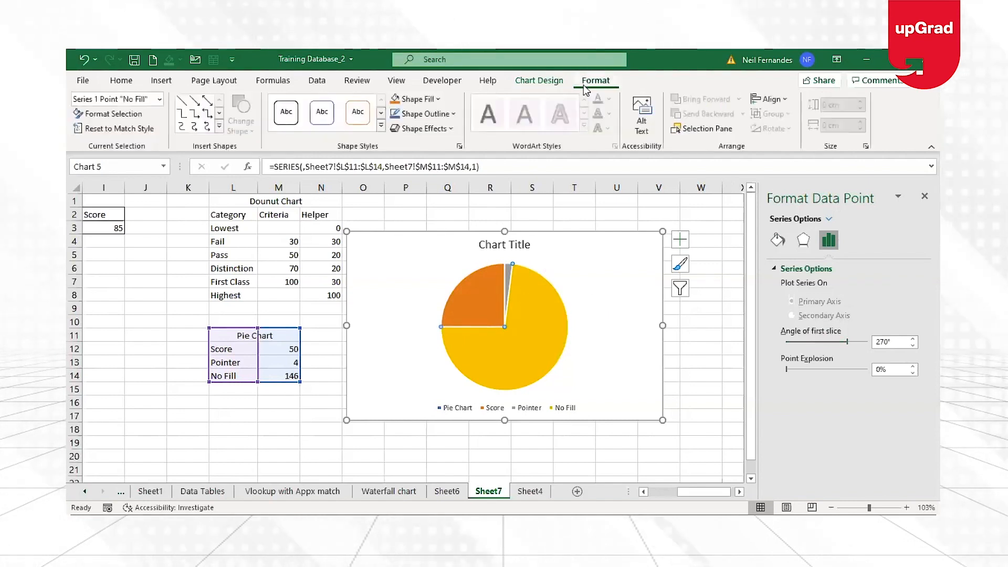
pyautogui.click(412, 100)
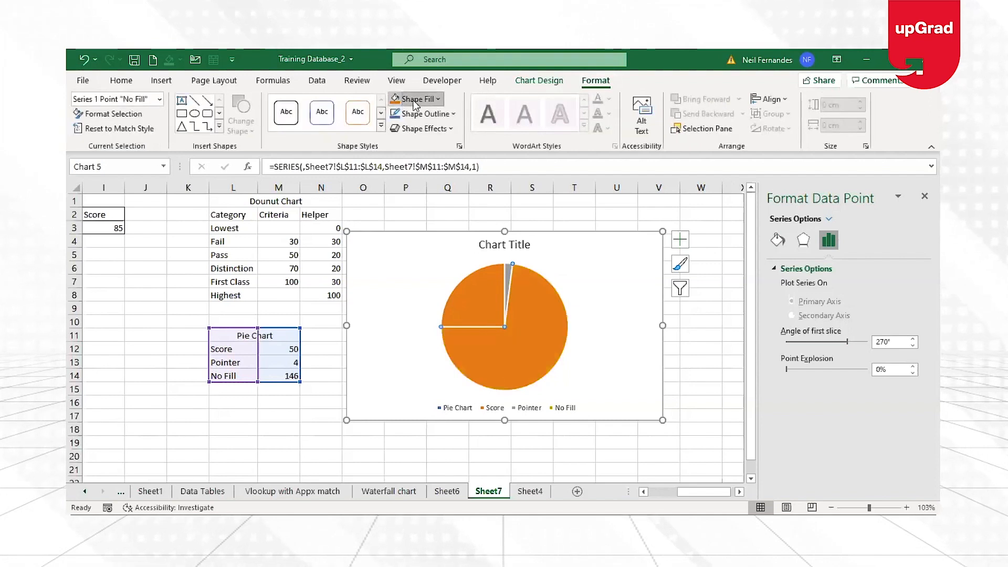
pyautogui.click(415, 103)
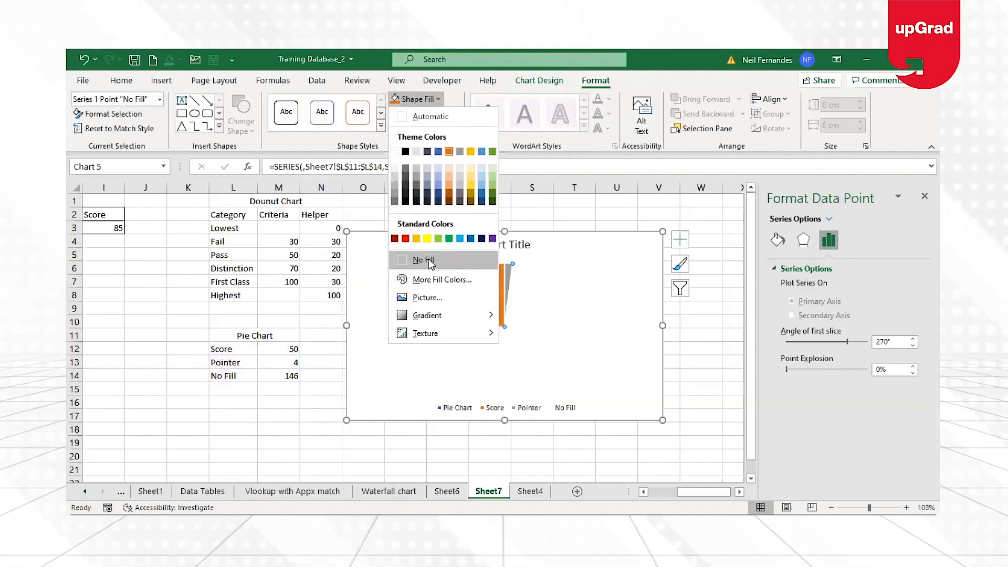
pyautogui.click(430, 261)
# - Remove the shape fill from the pie's Score slice, leaving the Pointer slice filled
pyautogui.click(477, 307)
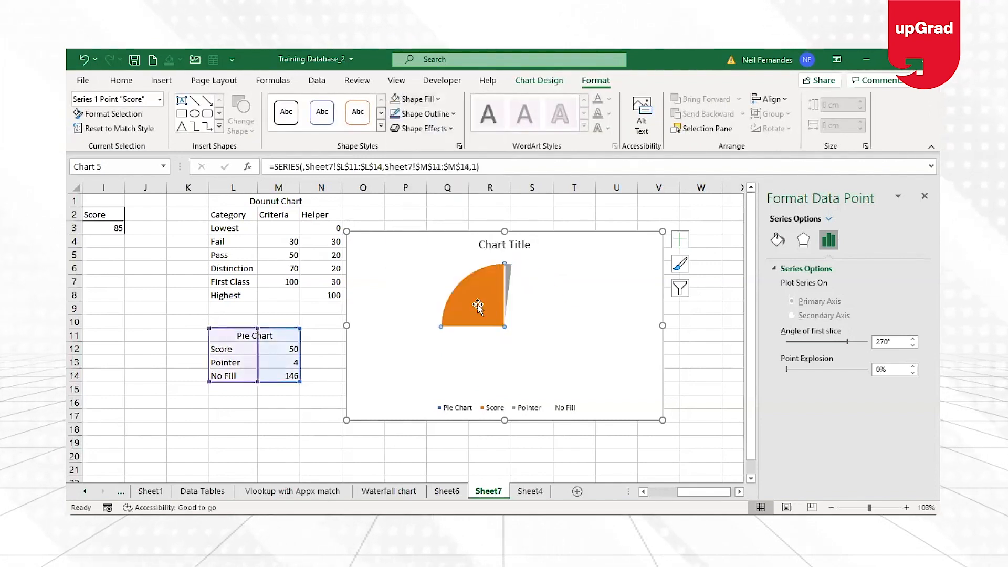
pyautogui.click(401, 100)
pyautogui.click(713, 391)
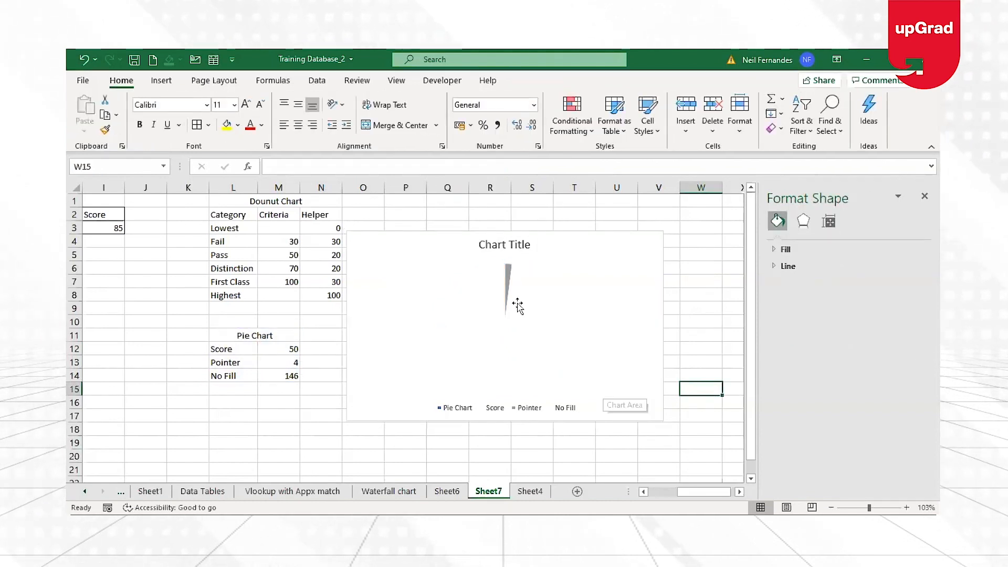
# - Set the Score value in M12 to 40 to test the pointer's movement
pyautogui.click(508, 283)
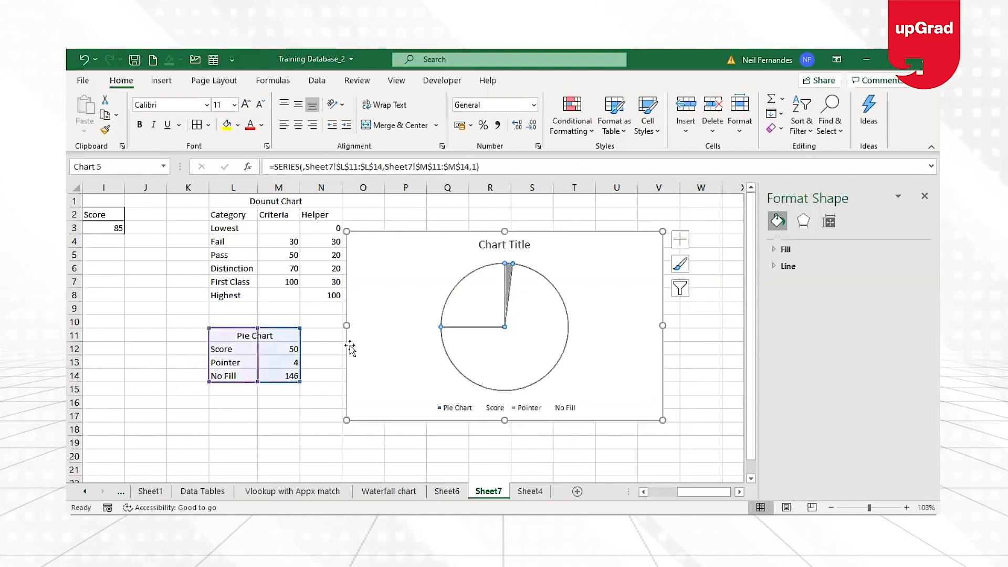
pyautogui.click(288, 352)
pyautogui.write('40')
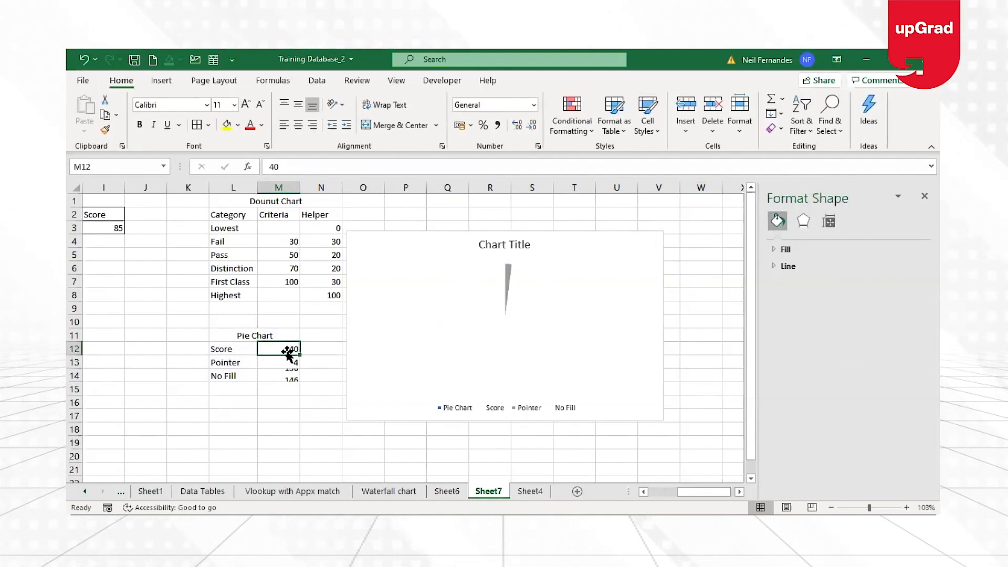
pyautogui.press('Return')
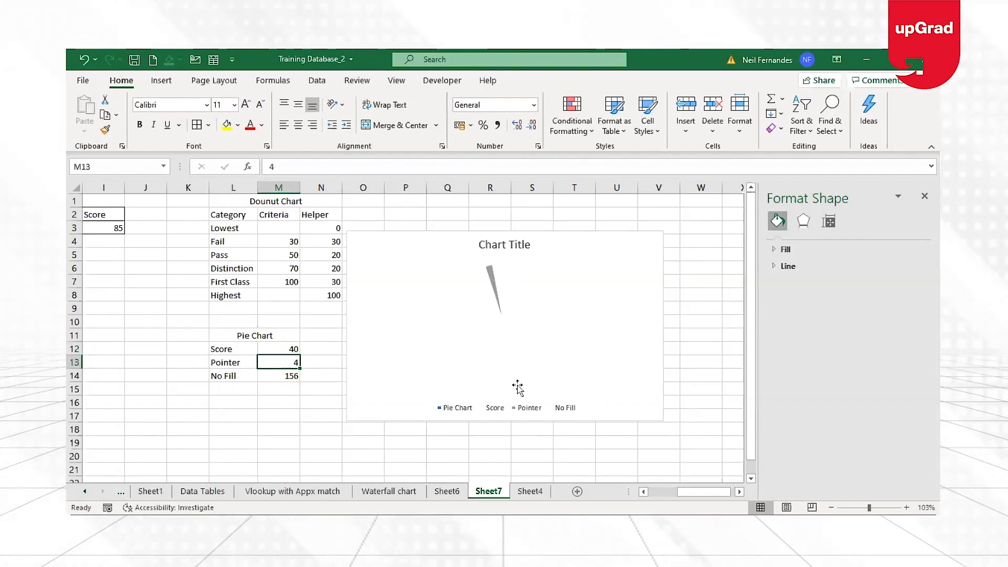
# - Set the Score value in M12 to 0 to test the pointer at the lowest score
pyautogui.click(499, 304)
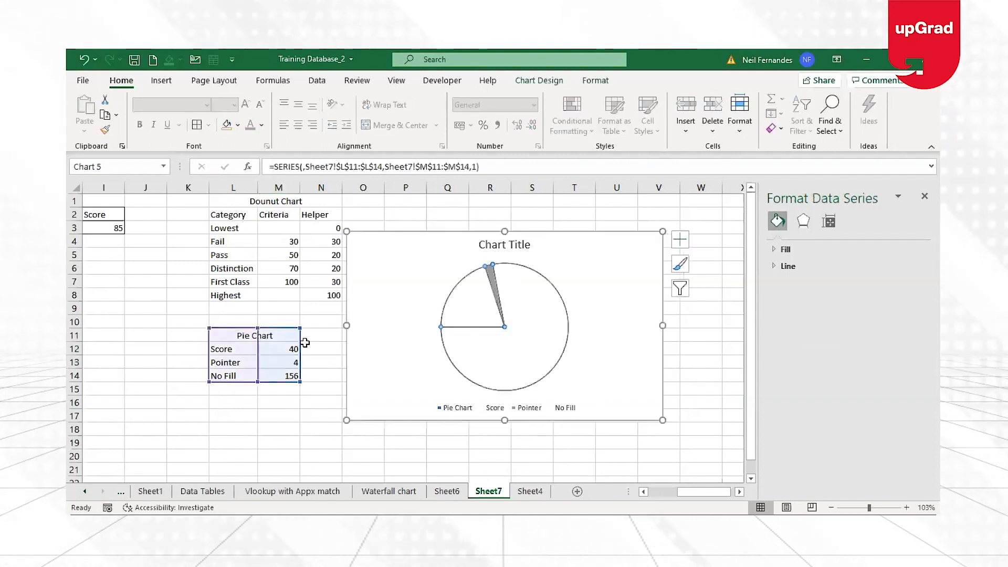
pyautogui.click(275, 353)
pyautogui.write('0')
pyautogui.press('Return')
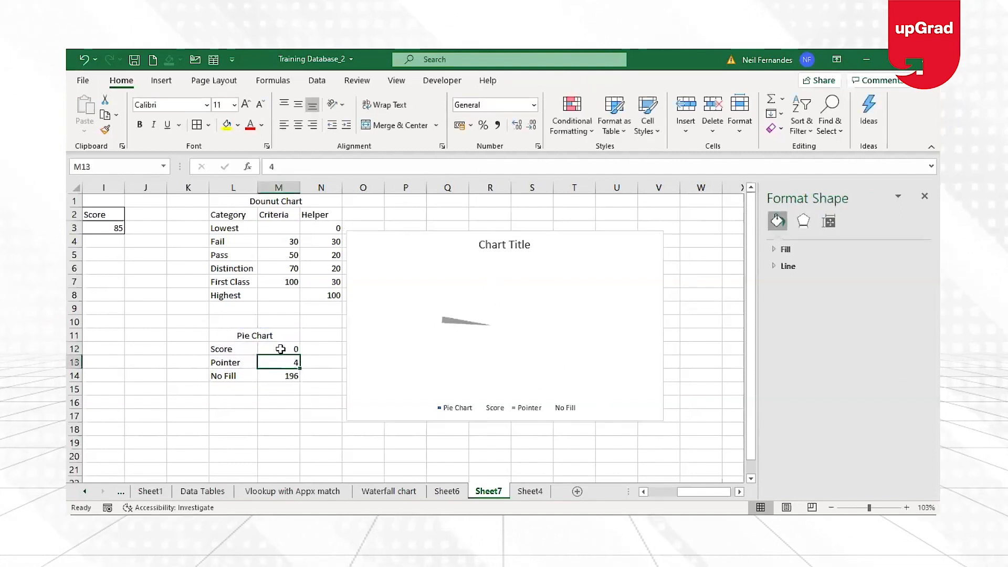
# - Set the Score value in M12 to 100 to test the pointer at the highest score
pyautogui.moveTo(483, 324)
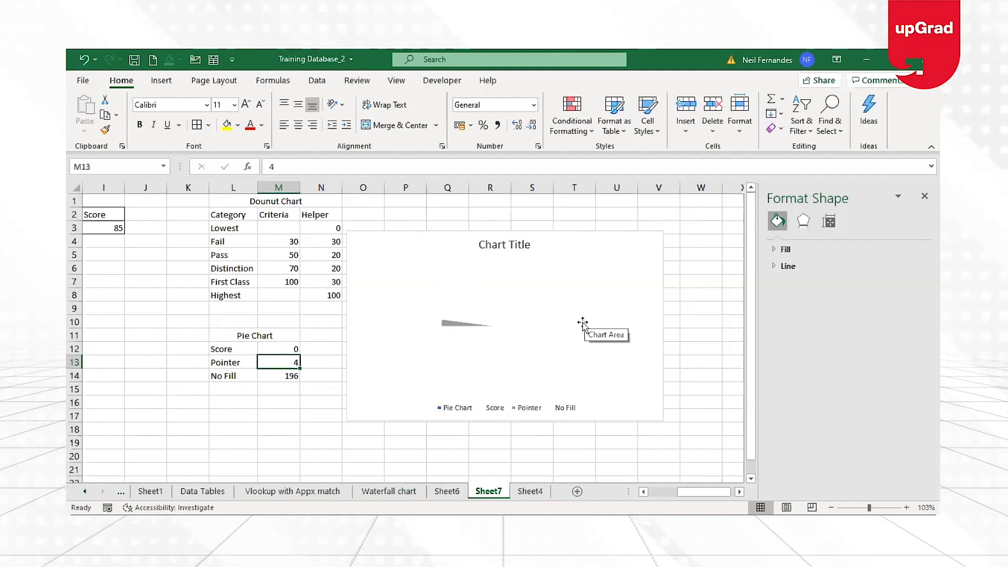
pyautogui.click(272, 348)
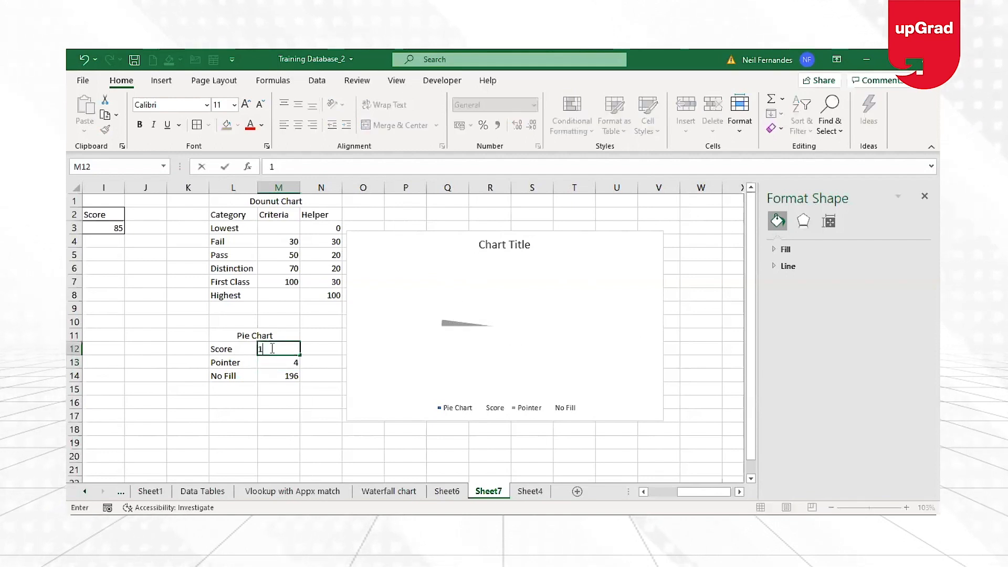
pyautogui.write('100')
pyautogui.press('Return')
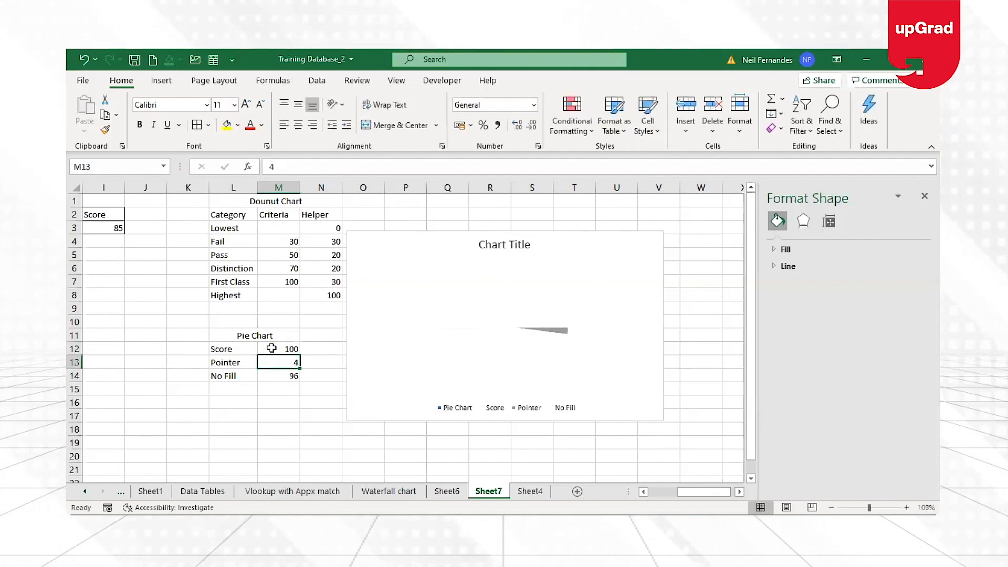
# - Fine-tune the pie series' angle of first slice to 267° for the pointer at the highest score
pyautogui.click(561, 331)
pyautogui.click(829, 221)
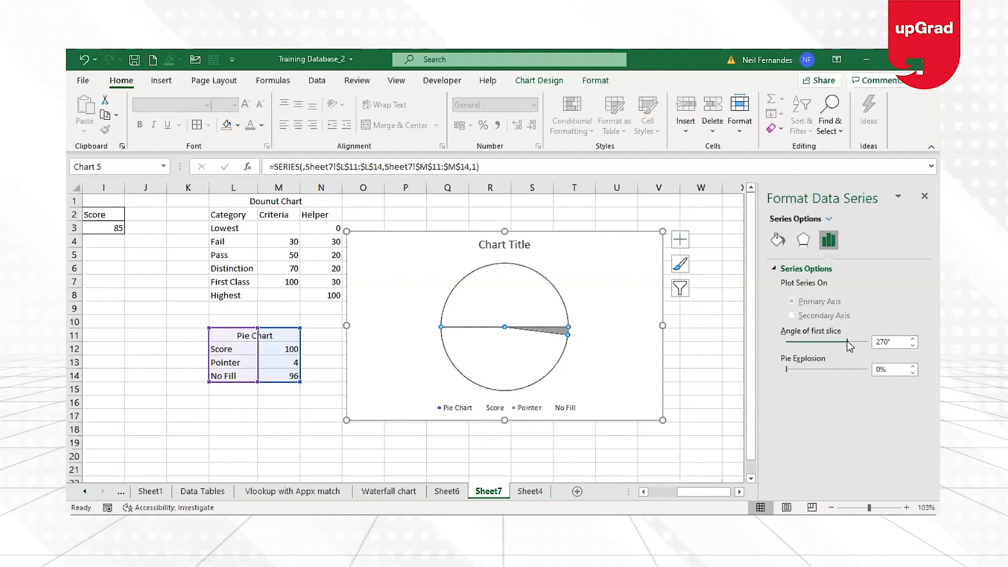
pyautogui.click(914, 344)
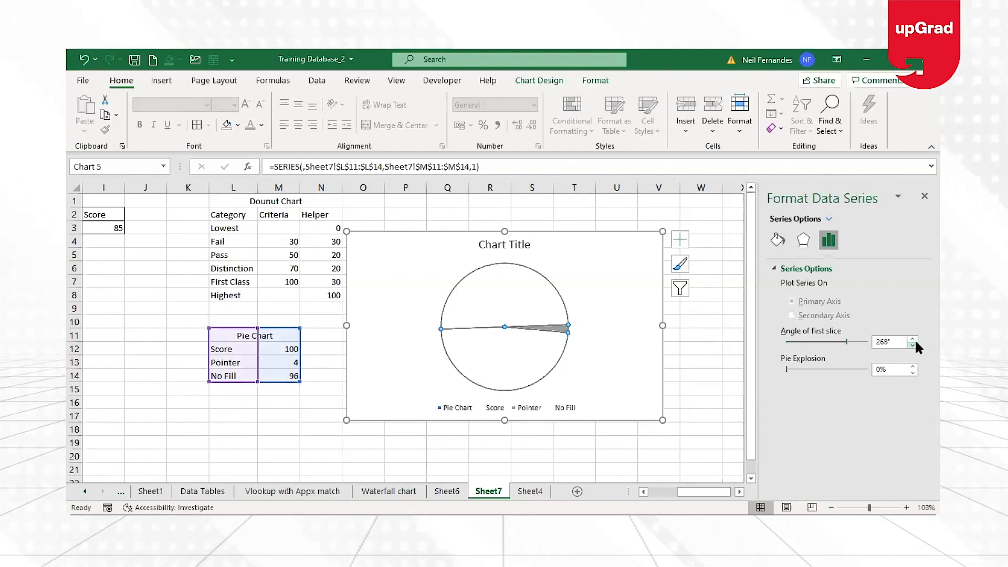
pyautogui.click(913, 344)
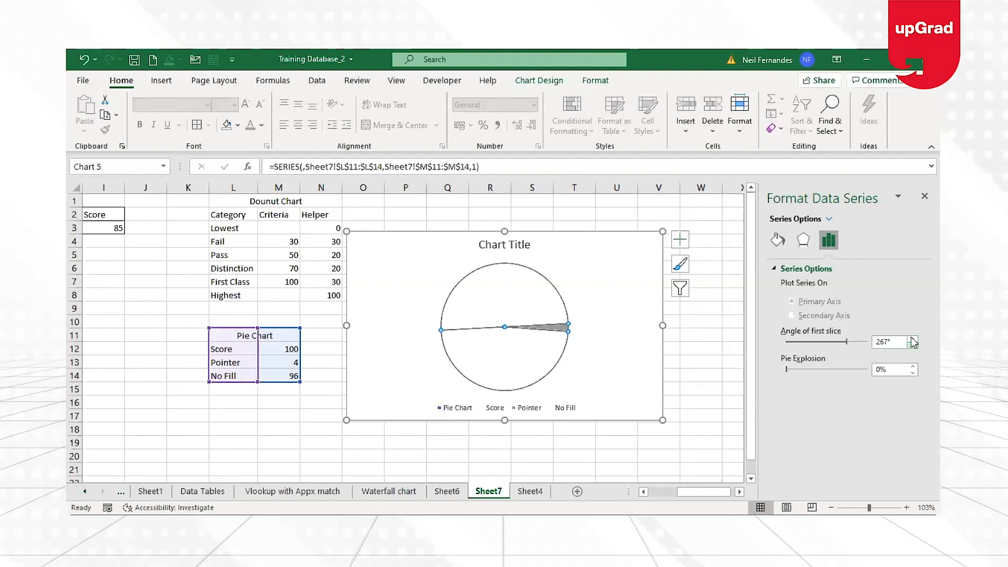
pyautogui.click(912, 338)
pyautogui.click(913, 345)
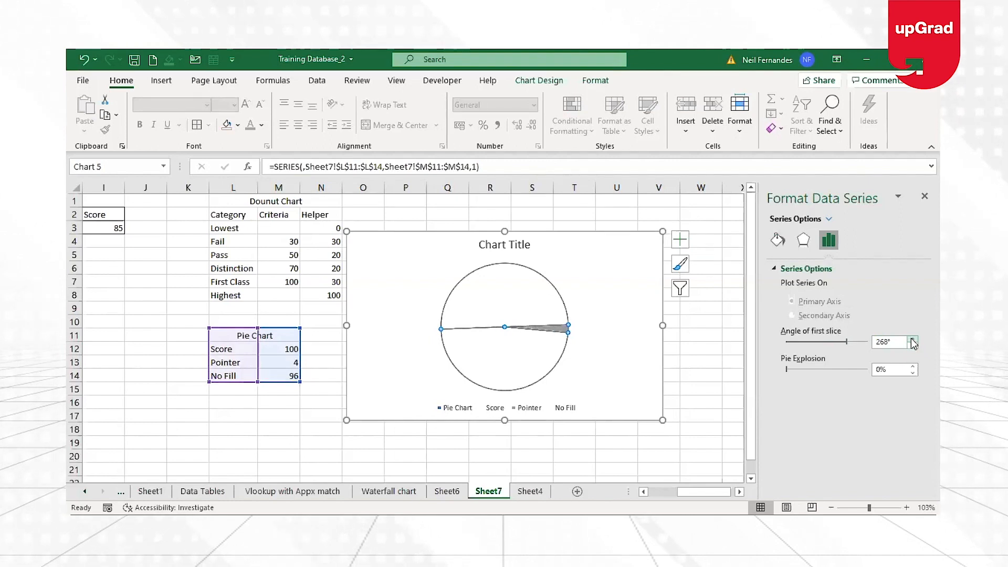
pyautogui.click(362, 428)
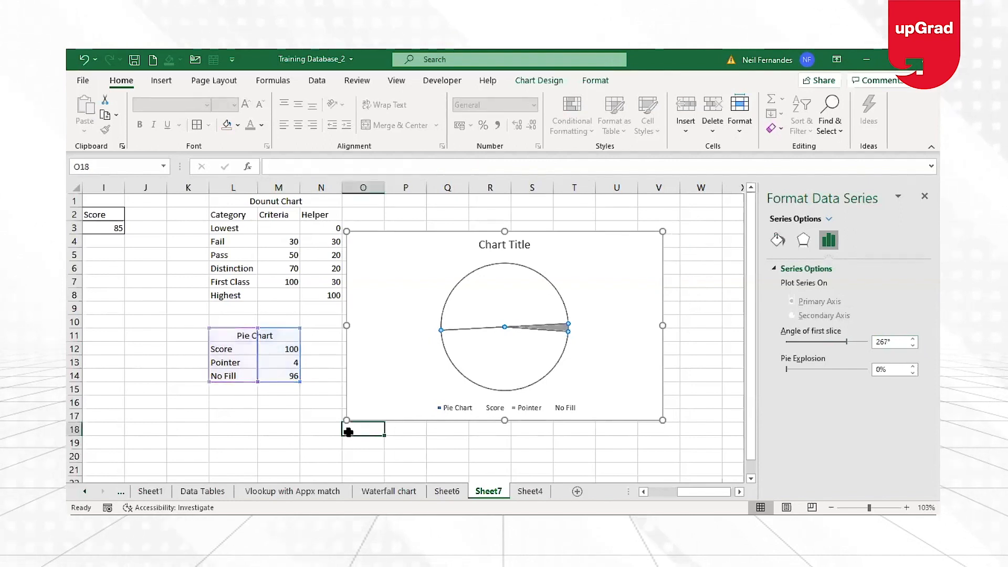
# - Return the Score value in M12 to 0 to check the pointer against the adjusted slice angle
pyautogui.click(280, 347)
pyautogui.write('0')
pyautogui.press('Return')
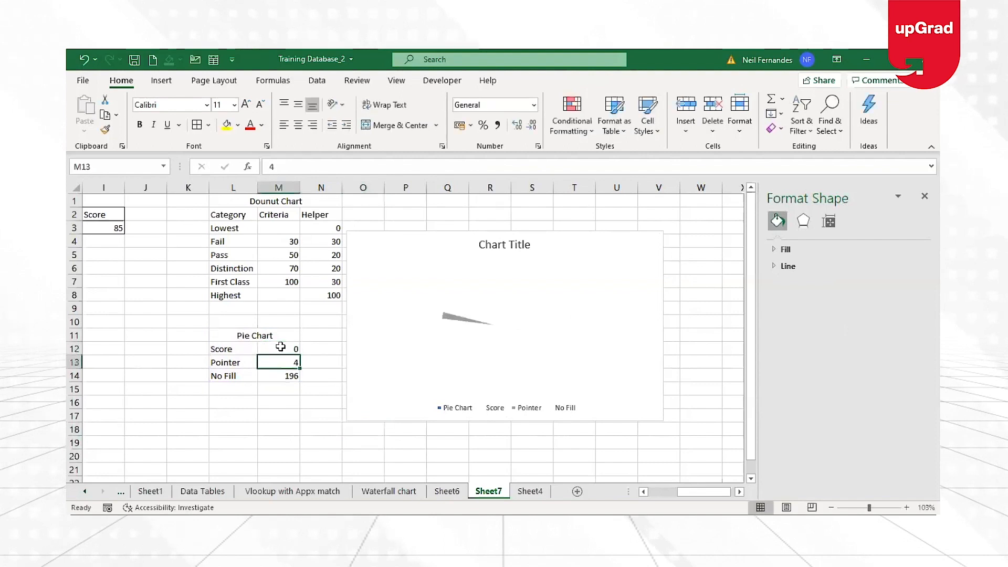
pyautogui.click(281, 348)
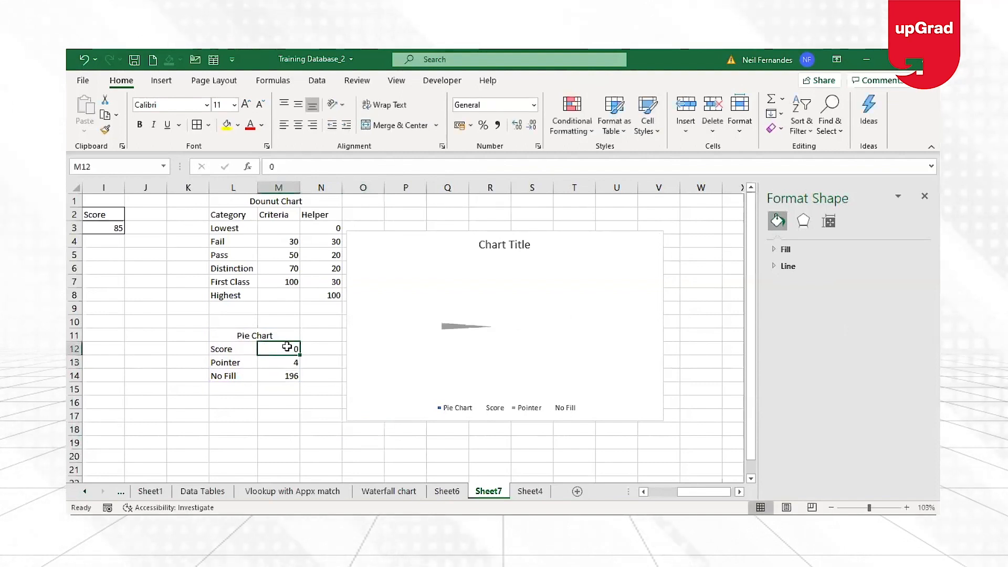
# - Reduce the pie series' angle of first slice to 265°
pyautogui.click(450, 326)
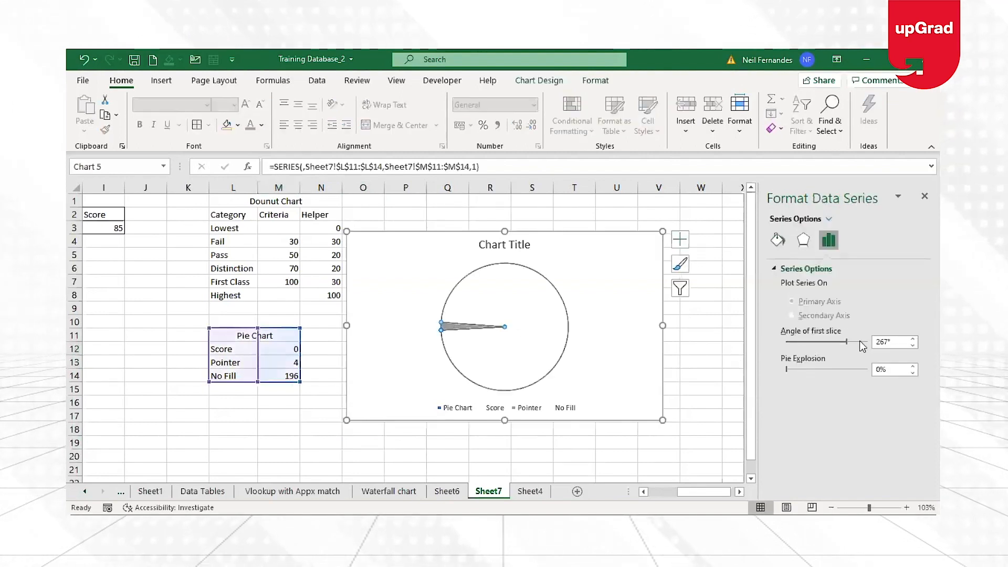
pyautogui.click(913, 346)
pyautogui.click(913, 346)
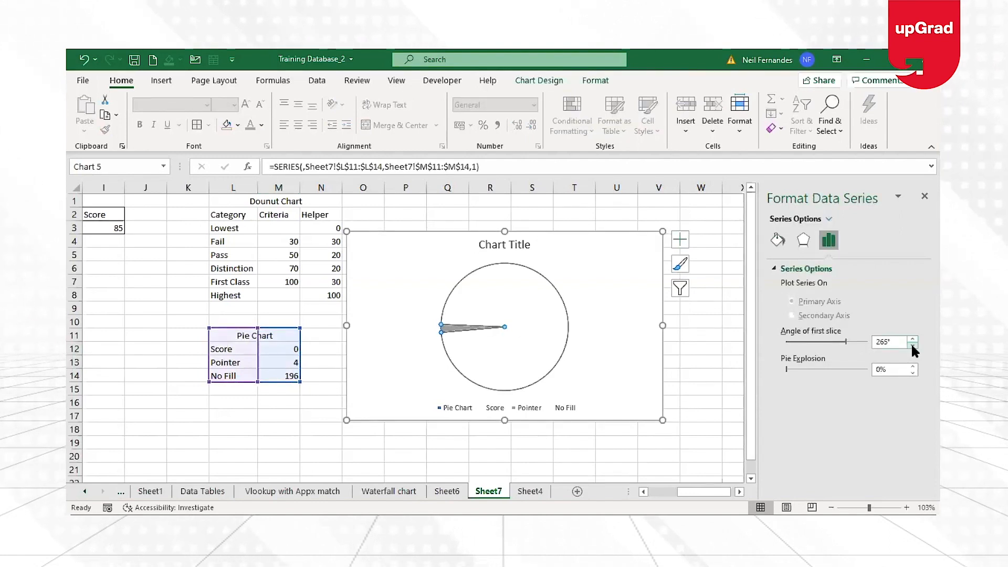
# - Set the Score value in M12 to 100 to recheck the pointer at the highest score
pyautogui.click(307, 416)
pyautogui.click(277, 351)
pyautogui.write('100')
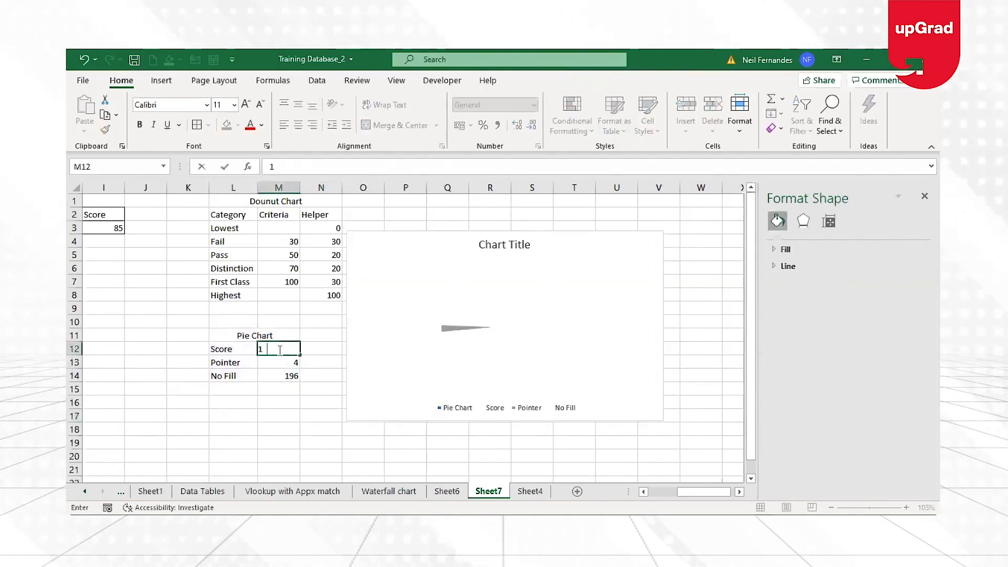
pyautogui.press('Return')
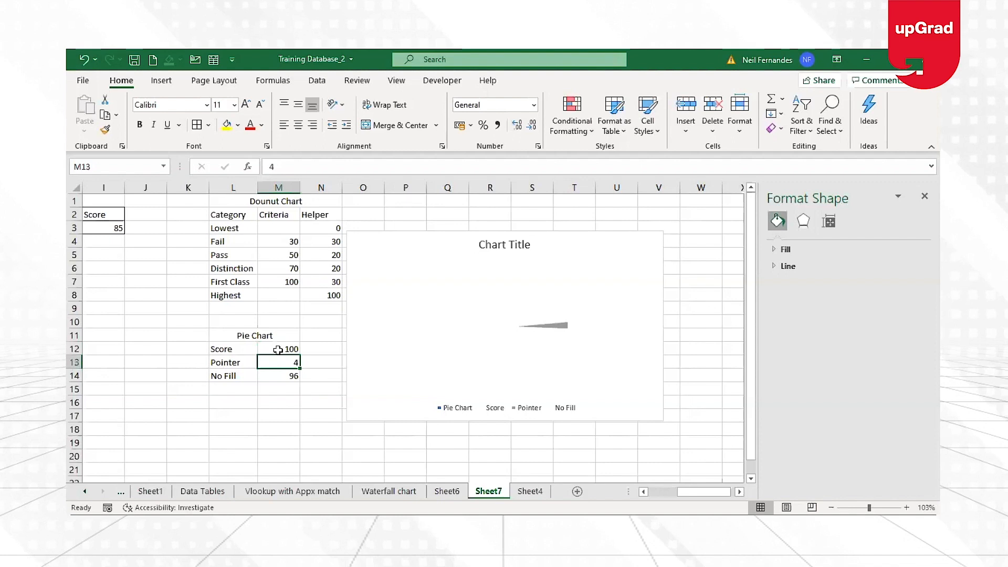
pyautogui.click(662, 240)
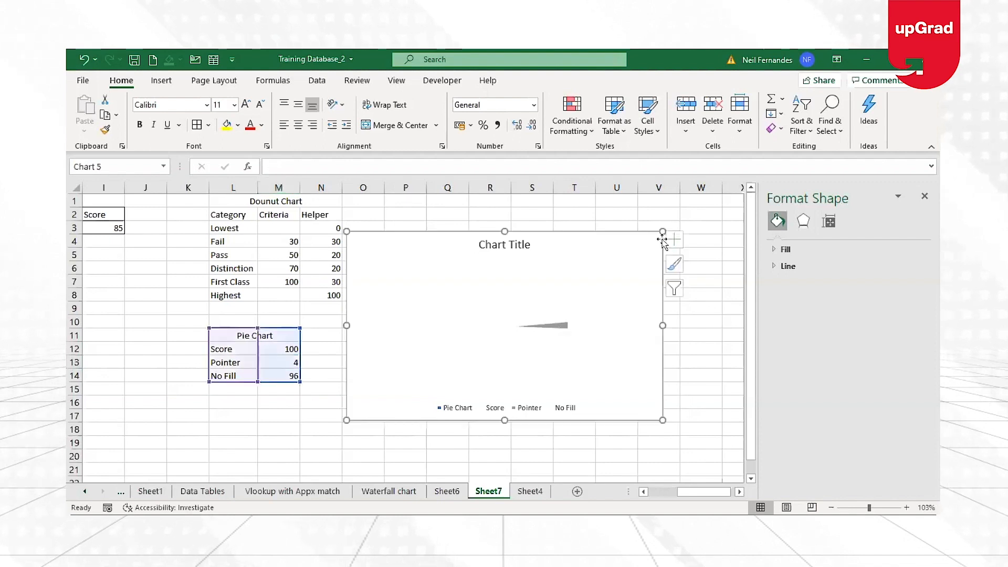
# - Insert a doughnut chart from the Category, Criteria and Helper table and move it clear of the source data
pyautogui.click(280, 245)
pyautogui.click(236, 228)
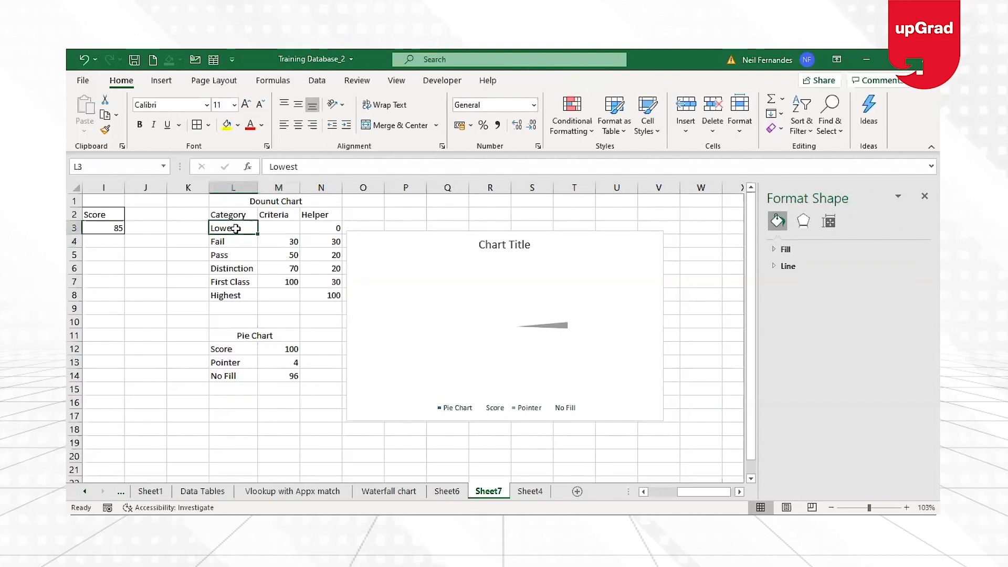
pyautogui.click(160, 81)
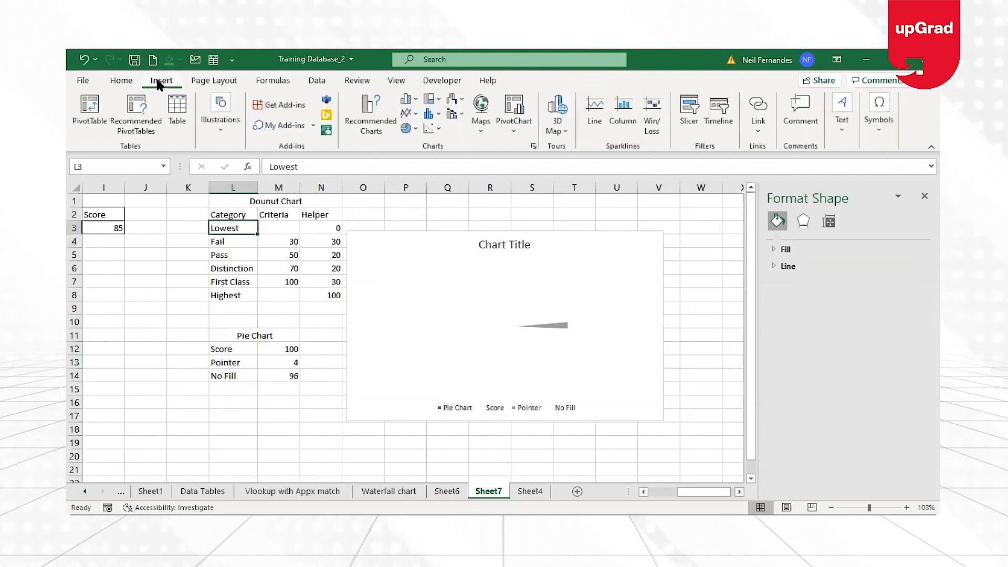
pyautogui.click(410, 129)
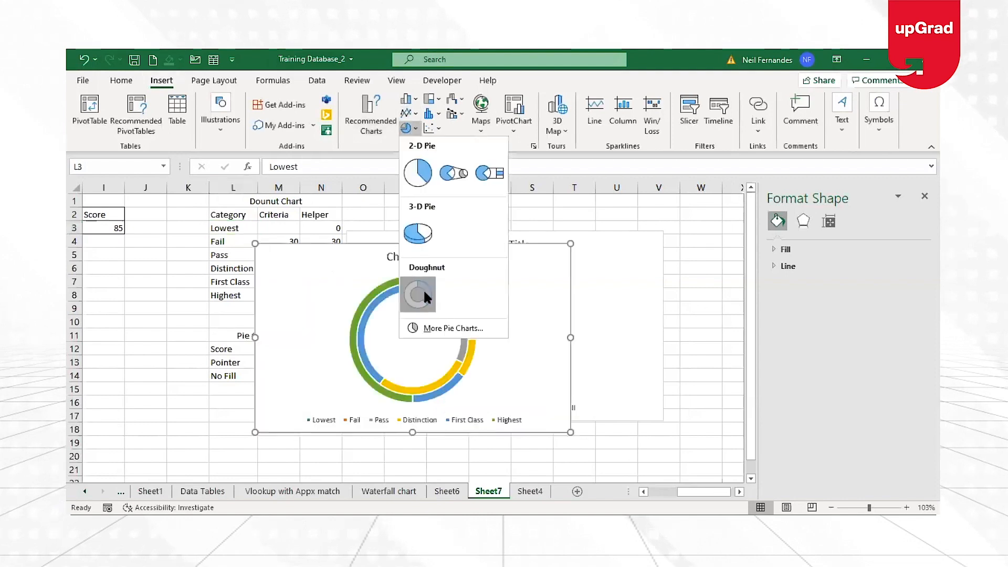
pyautogui.click(423, 289)
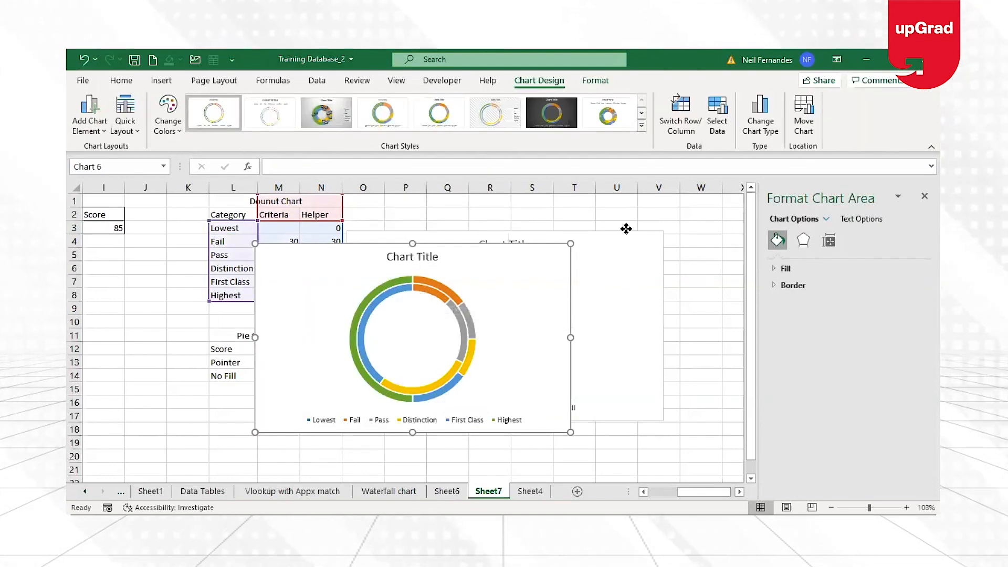
pyautogui.moveTo(581, 234); pyautogui.dragTo(625, 227)
# - Examine how the Criteria and Helper columns are plotted as the two rings of the doughnut chart
pyautogui.click(292, 254)
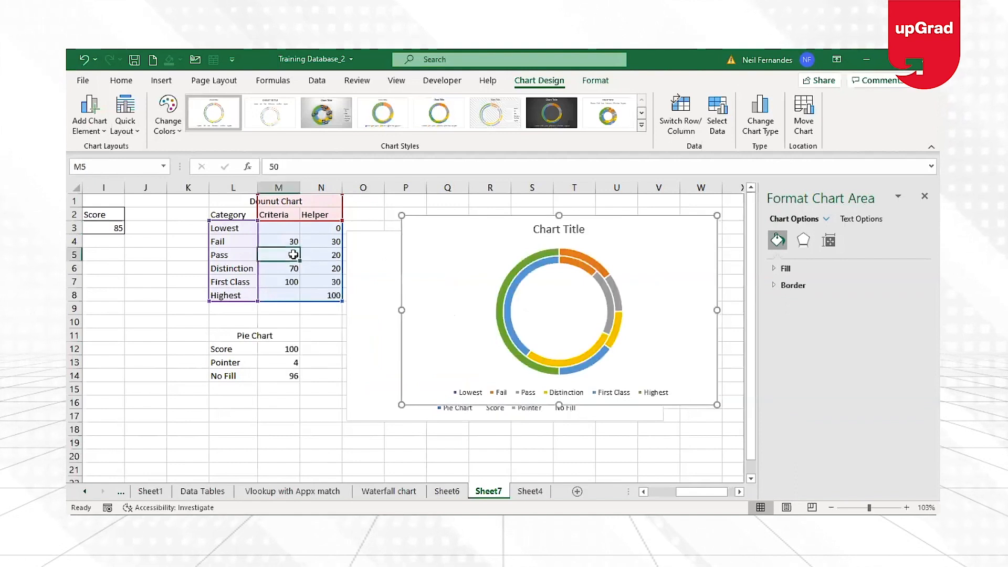
pyautogui.click(290, 240)
pyautogui.click(278, 215)
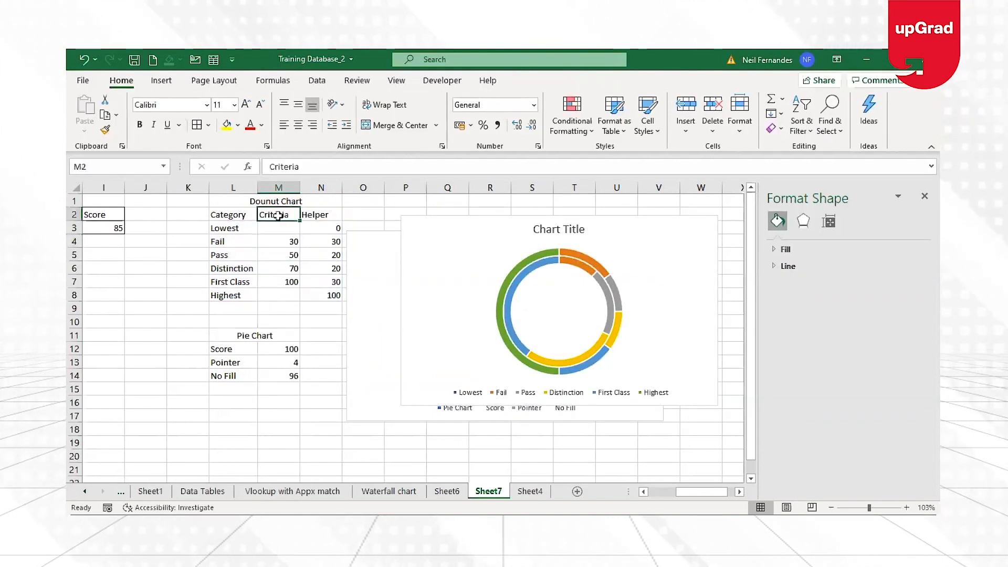
pyautogui.click(319, 216)
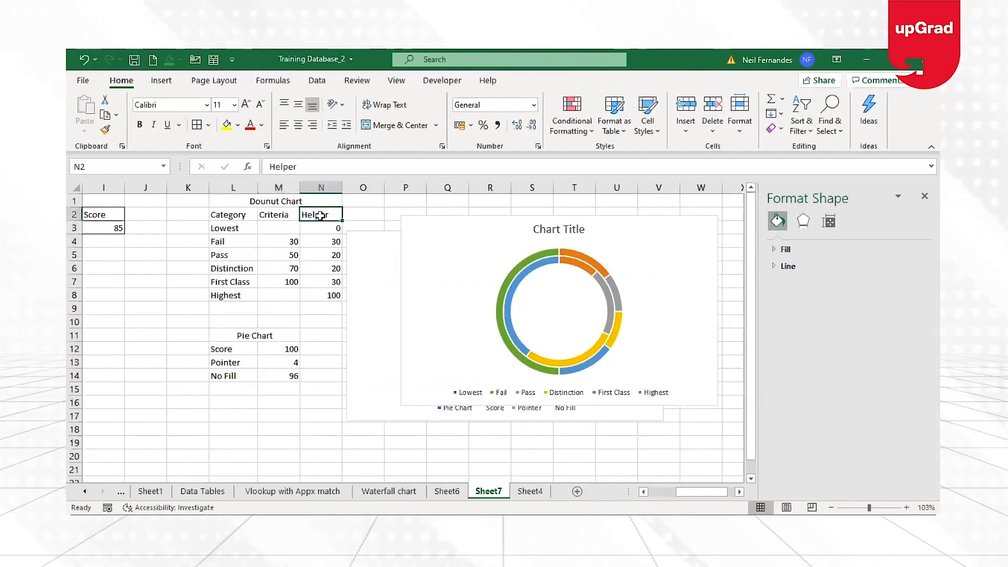
pyautogui.click(535, 357)
pyautogui.click(535, 358)
pyautogui.click(573, 274)
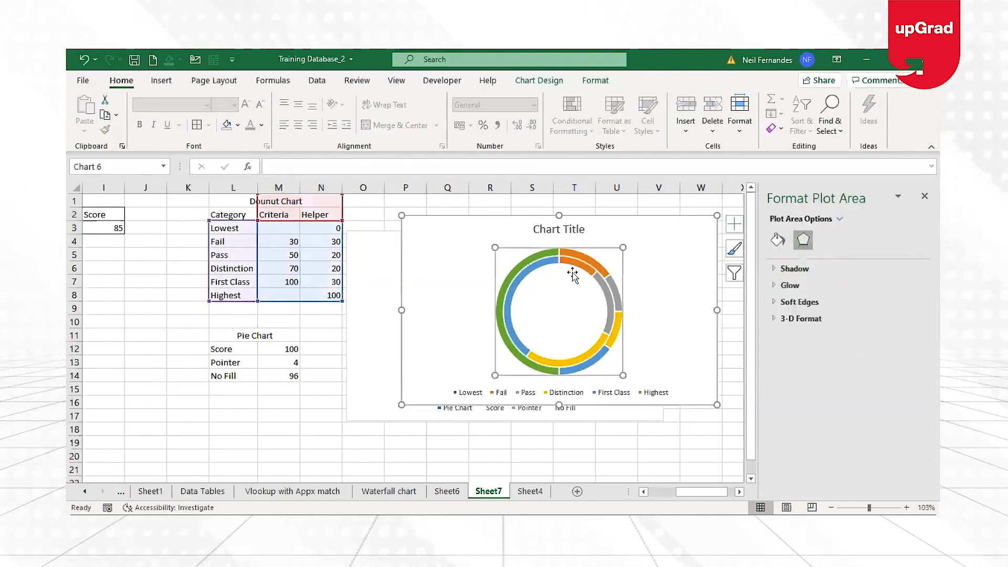
pyautogui.click(583, 267)
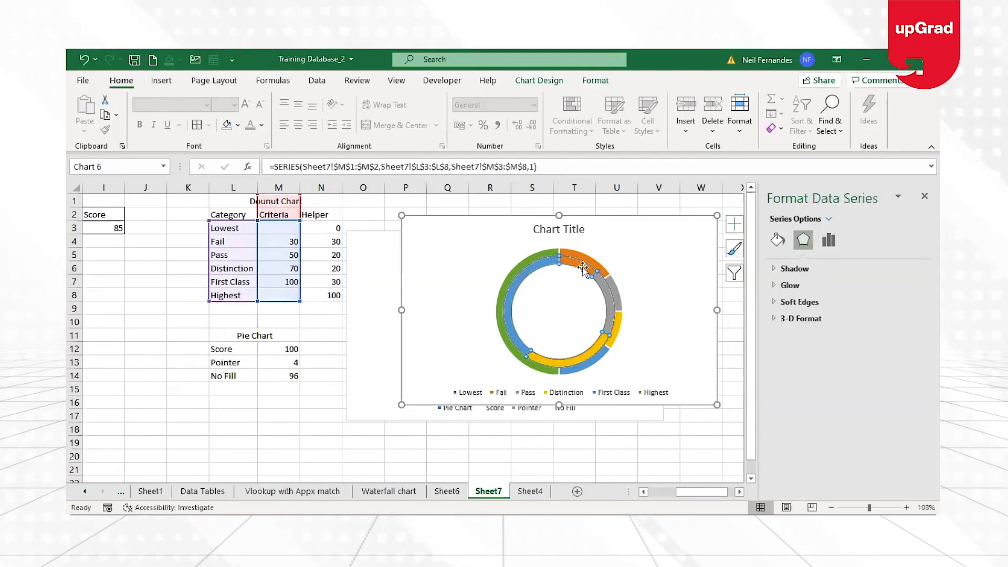
pyautogui.click(457, 307)
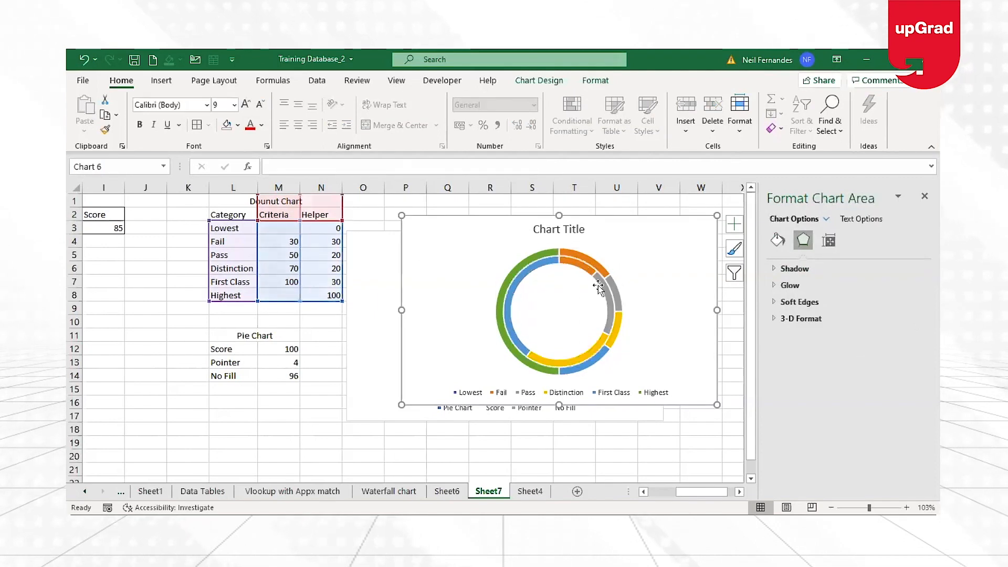
# - Remove the Dounut Chart Criteria series from the doughnut chart's data source, keeping only the Helper series
pyautogui.click(592, 296)
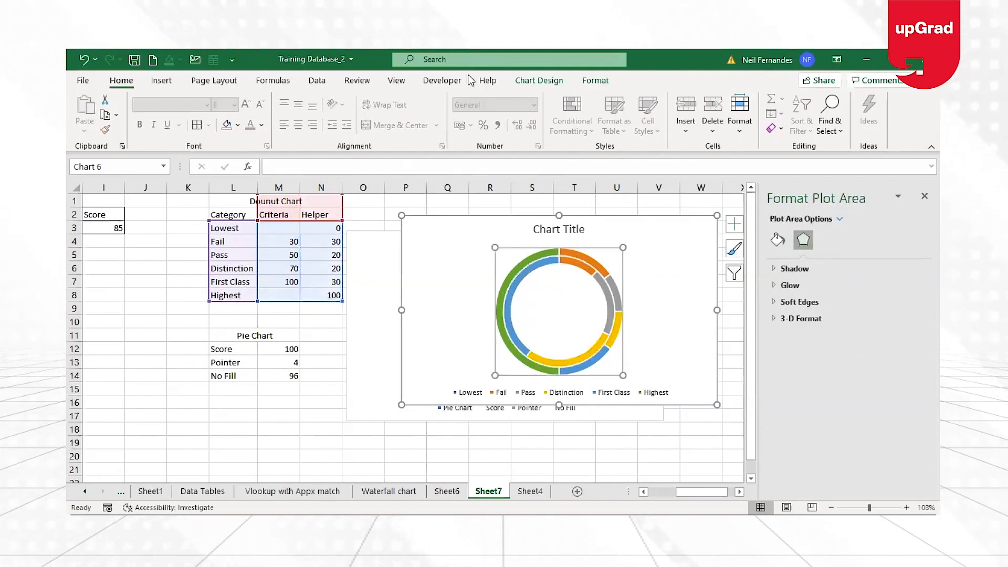
pyautogui.click(554, 81)
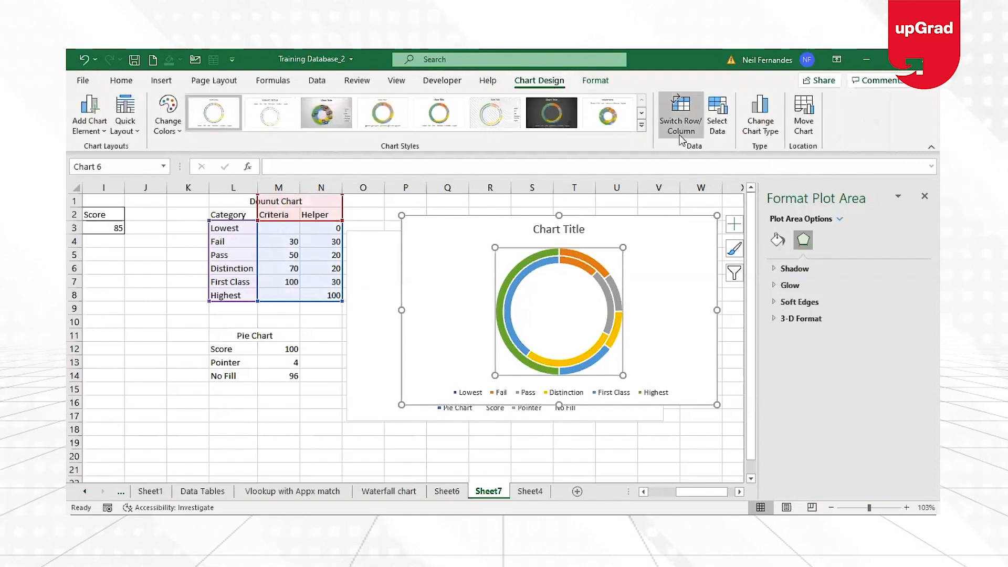
pyautogui.click(717, 118)
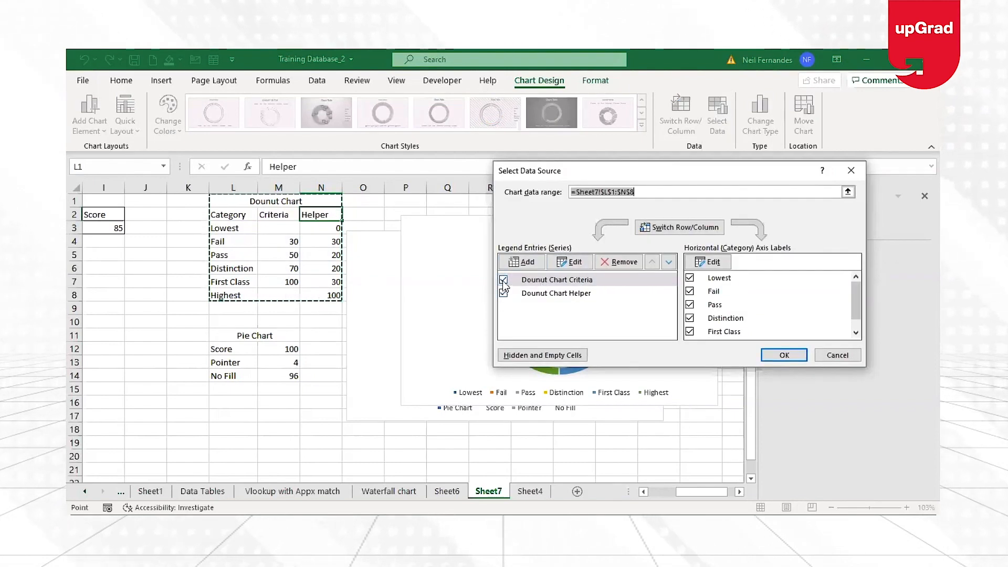
pyautogui.click(613, 264)
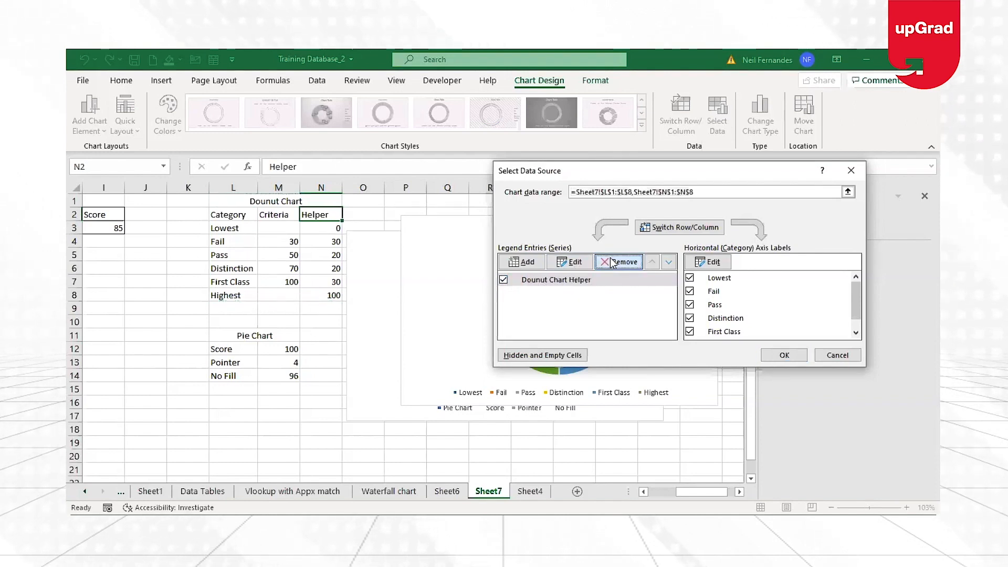
pyautogui.click(784, 355)
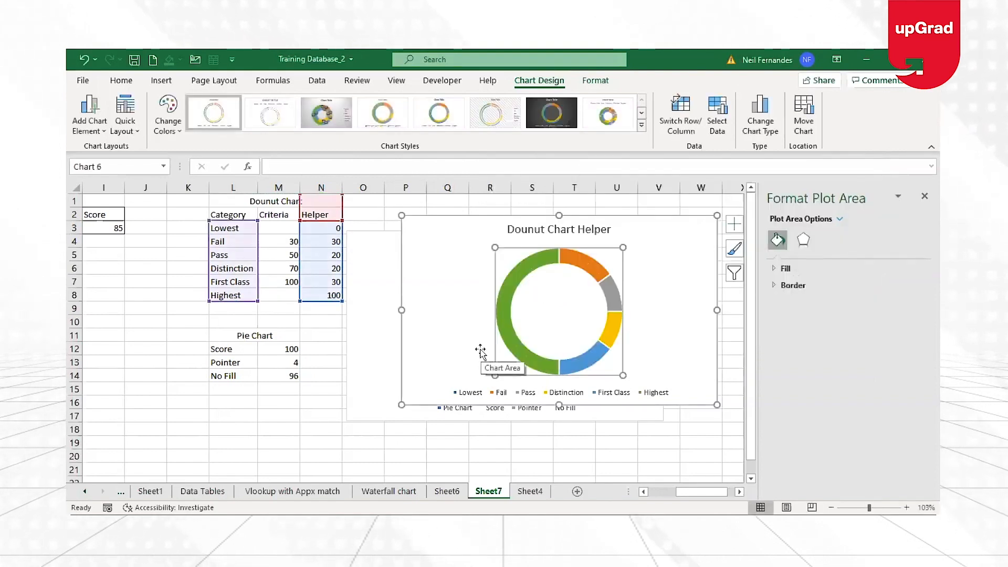
# - Rotate the doughnut series by setting its angle of first slice to 267°
pyautogui.rightClick(615, 309)
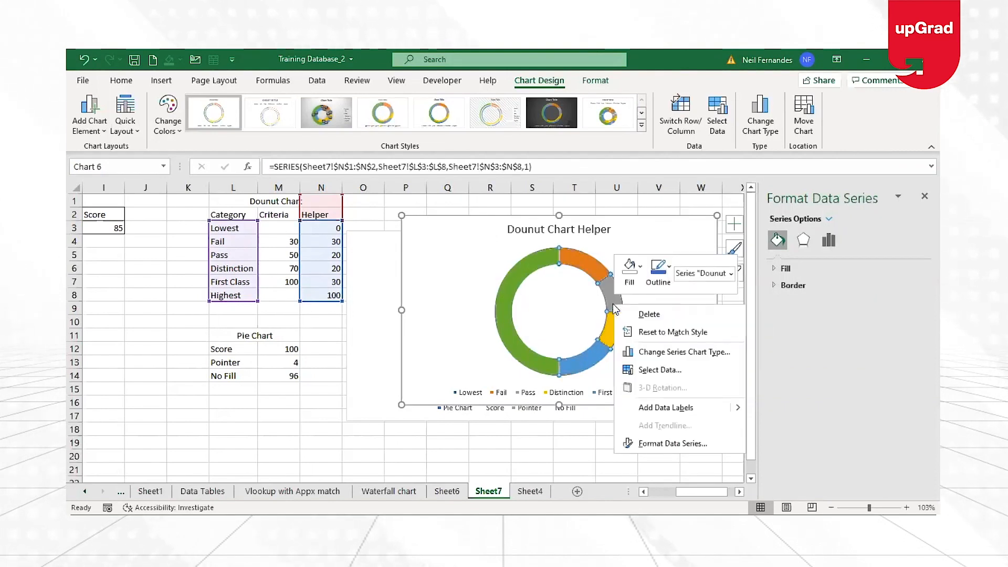
pyautogui.click(665, 444)
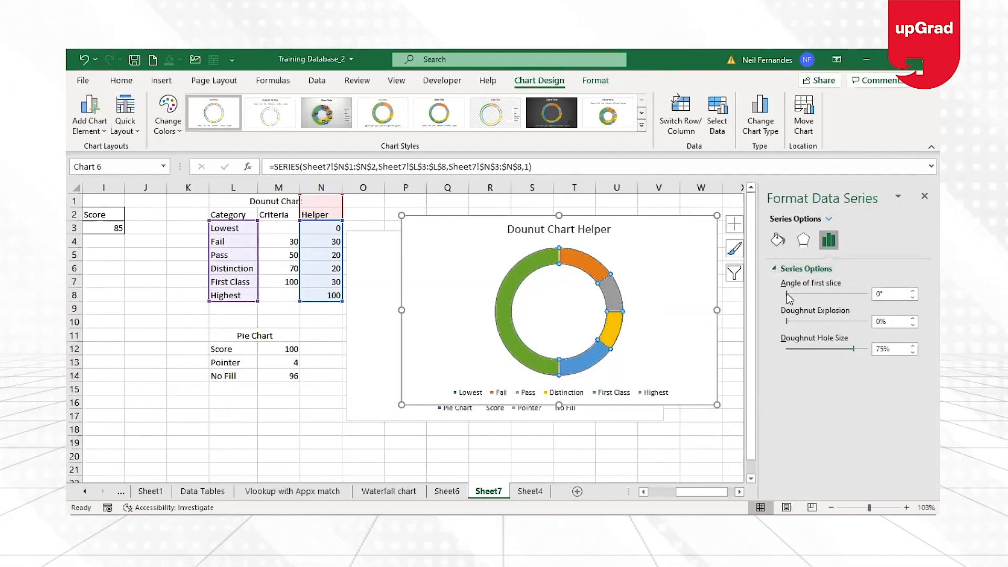
pyautogui.moveTo(786, 294); pyautogui.dragTo(829, 297)
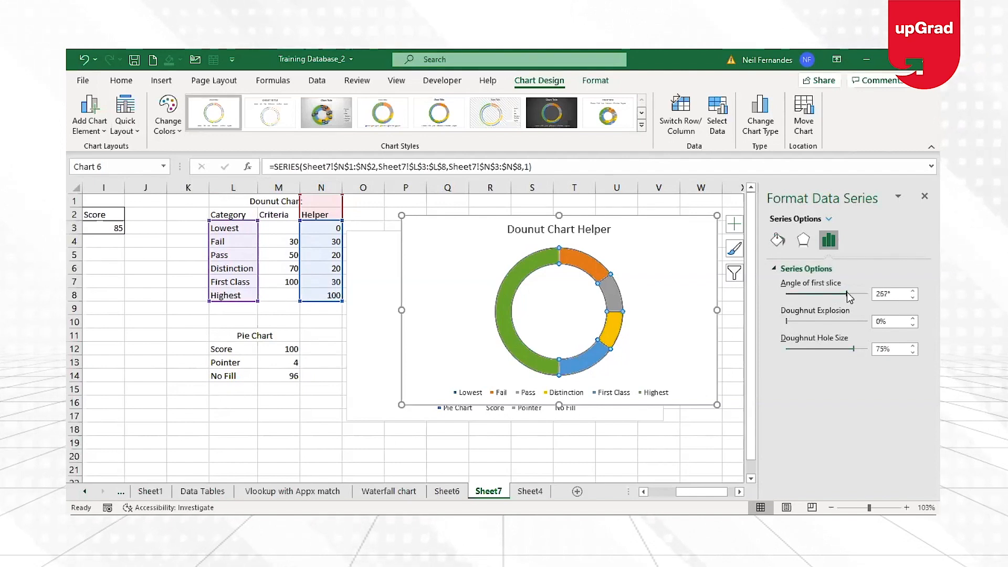
pyautogui.moveTo(847, 293); pyautogui.dragTo(845, 293)
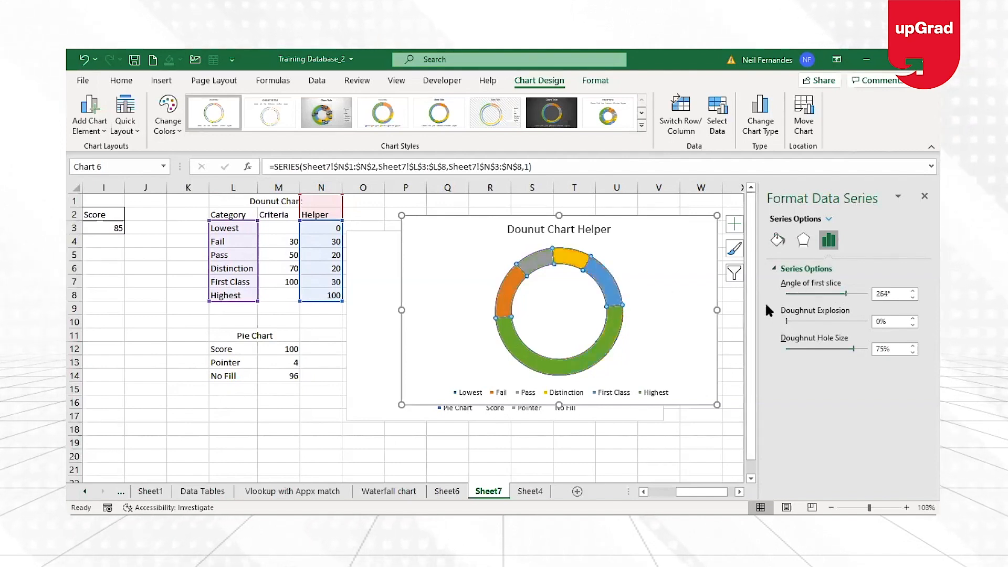
pyautogui.click(913, 292)
pyautogui.click(913, 292)
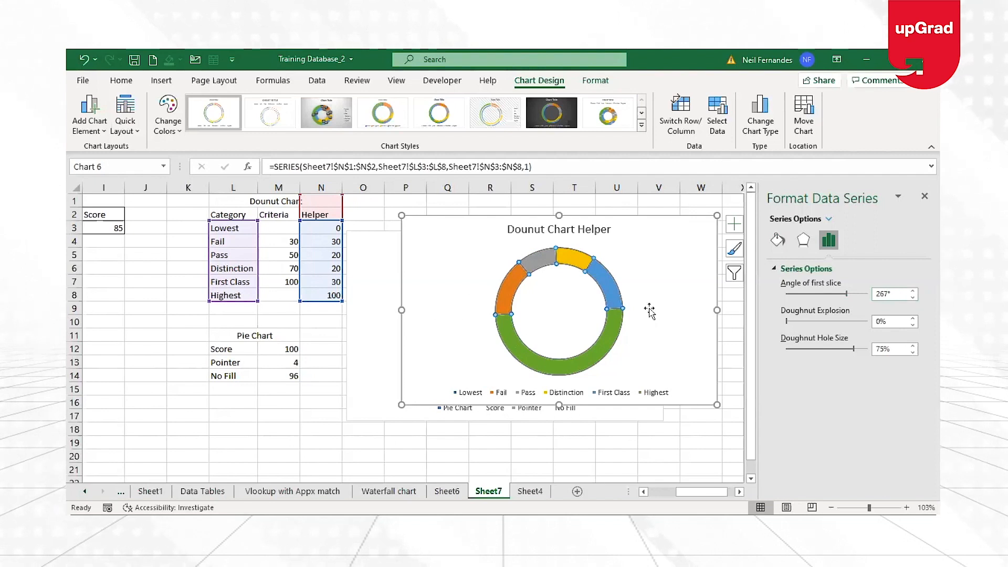
# - Reduce the doughnut series' hole size to 55%
pyautogui.click(704, 333)
pyautogui.click(545, 303)
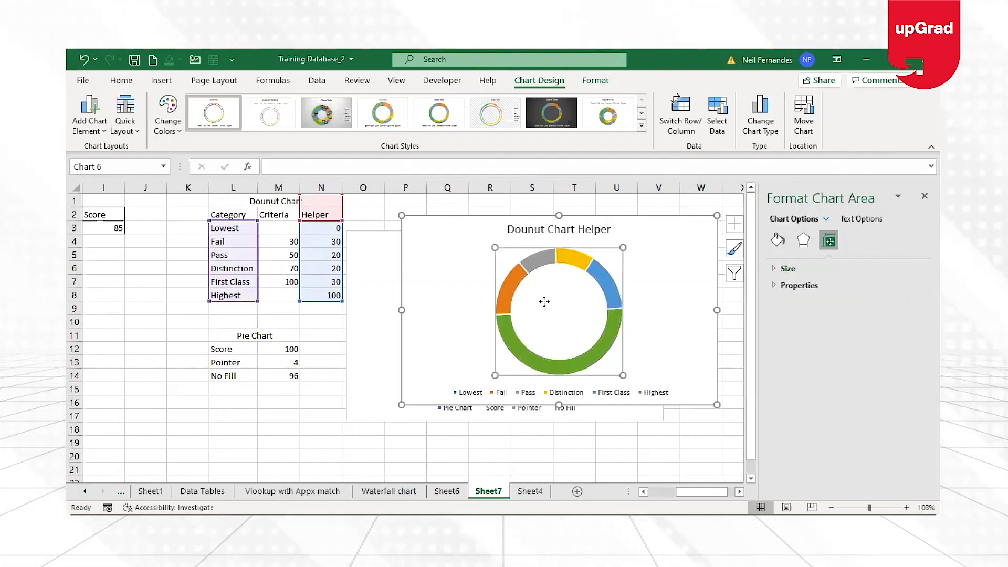
pyautogui.click(561, 269)
pyautogui.click(829, 241)
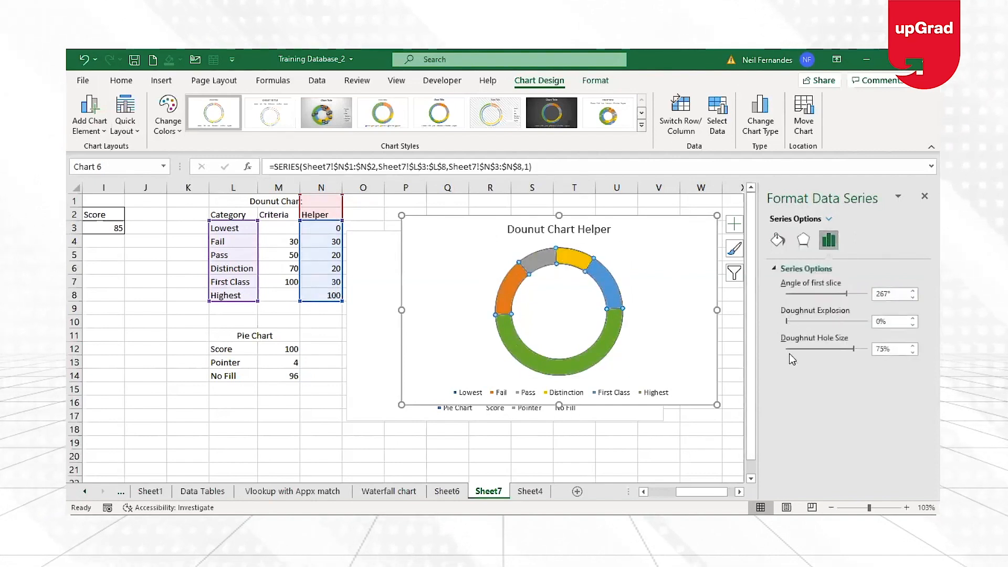
pyautogui.click(809, 349)
pyautogui.click(809, 349)
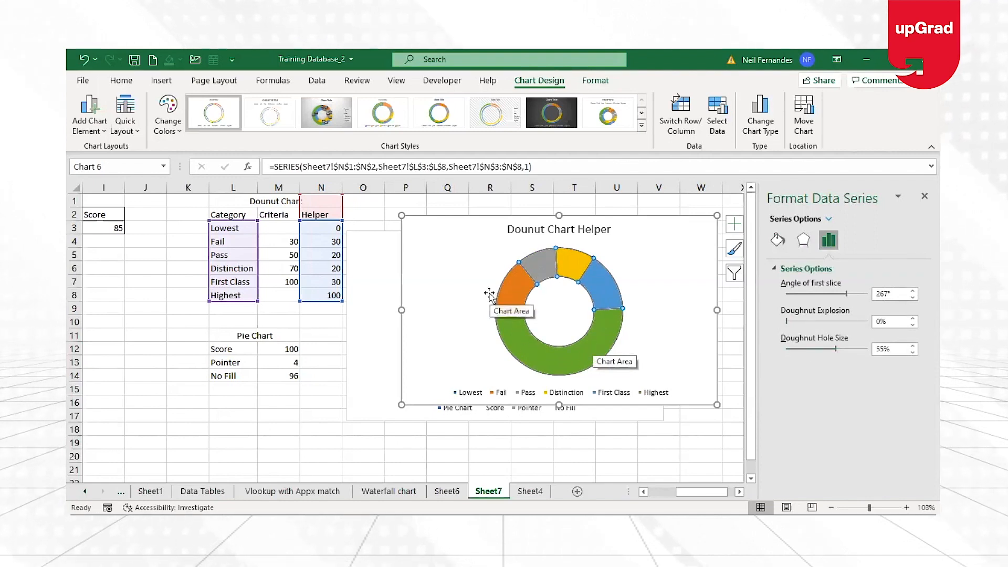
# - Remove the fill from the doughnut's green Highest slice so only the upper half-ring shows
pyautogui.click(583, 357)
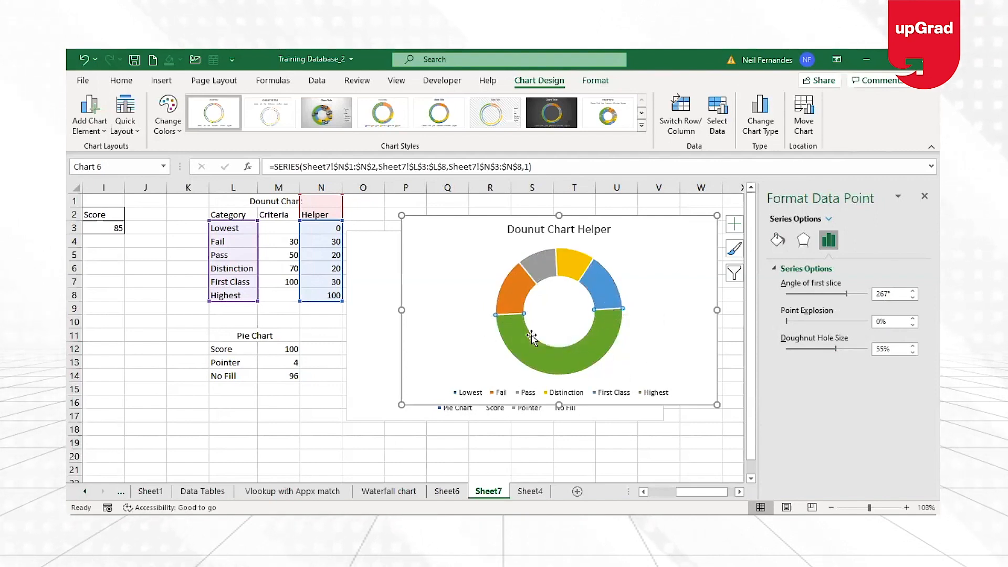
pyautogui.click(587, 82)
pyautogui.click(401, 100)
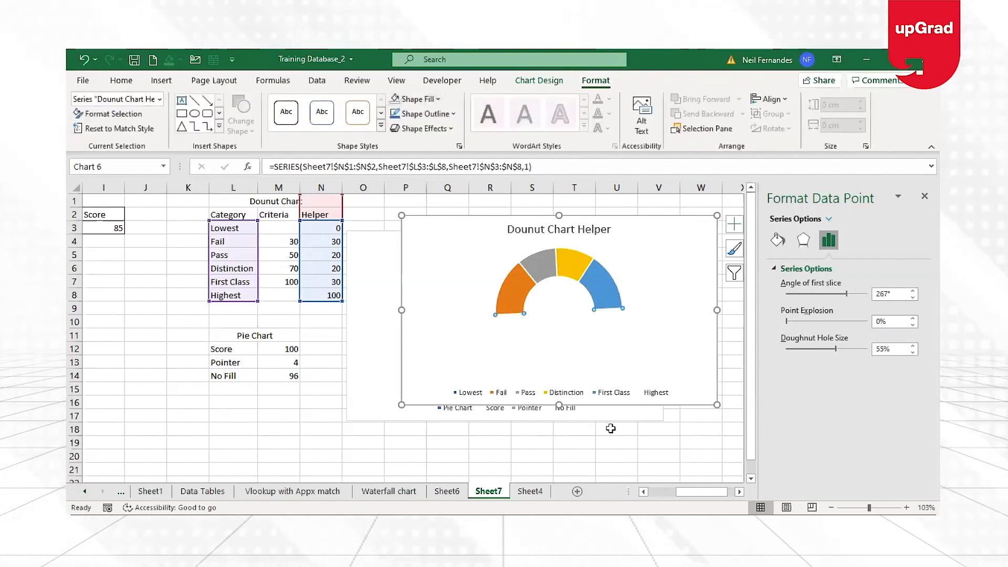
pyautogui.click(615, 429)
# - Fine-tune the doughnut series' angle of first slice to 268° to level the half-ring
pyautogui.click(504, 307)
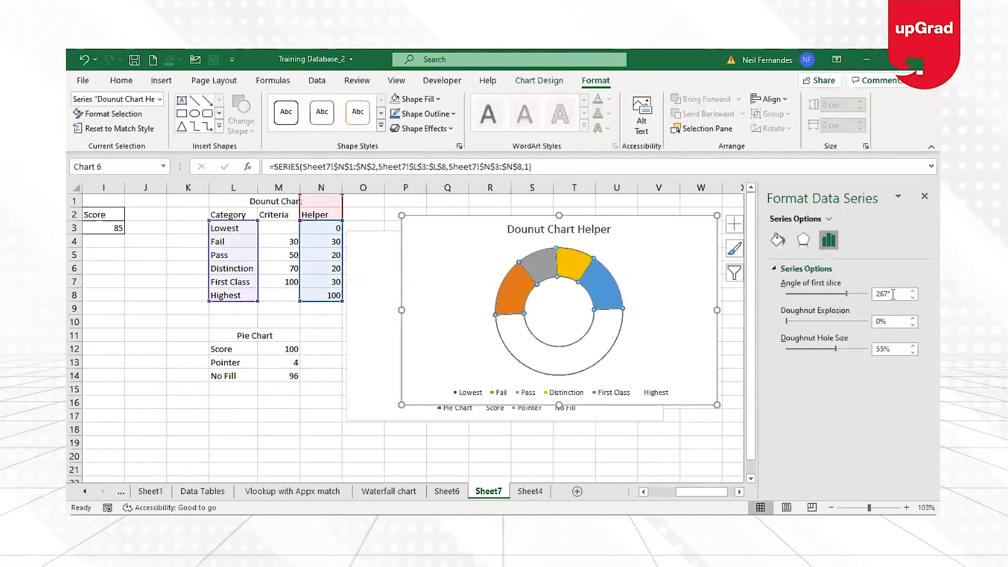
pyautogui.click(913, 296)
pyautogui.click(915, 291)
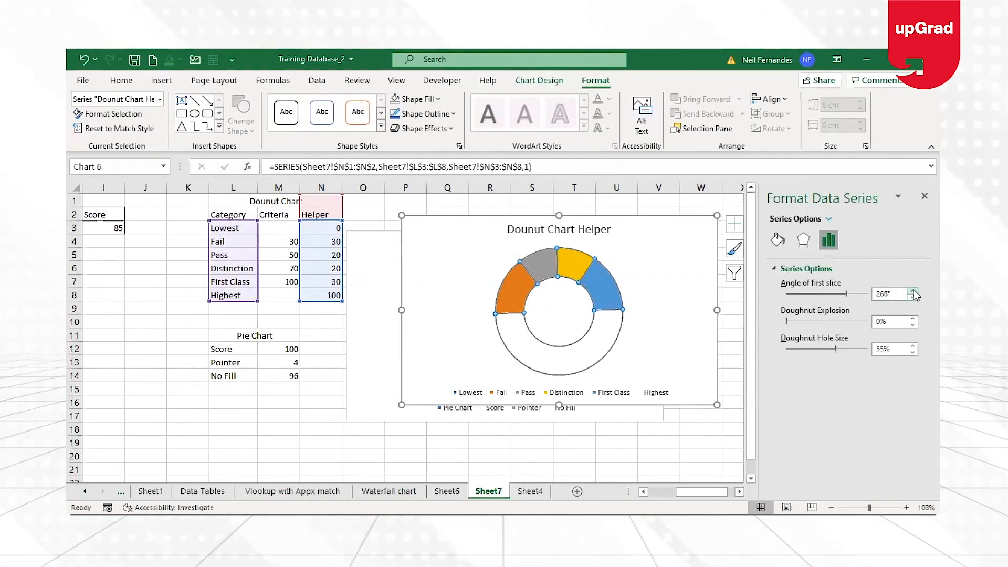
pyautogui.click(609, 468)
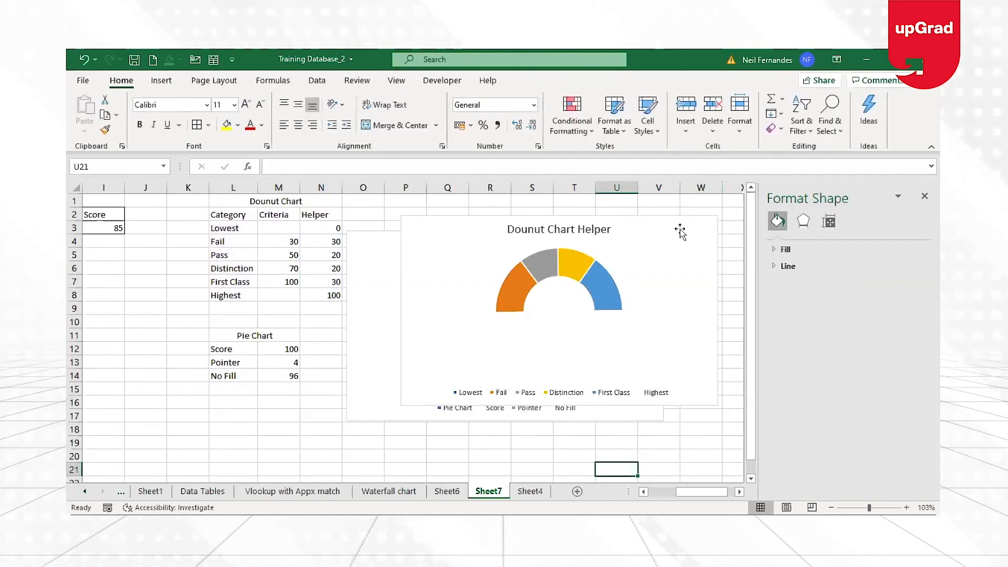
# - Close the formatting pane and add data labels to the doughnut chart
pyautogui.click(484, 391)
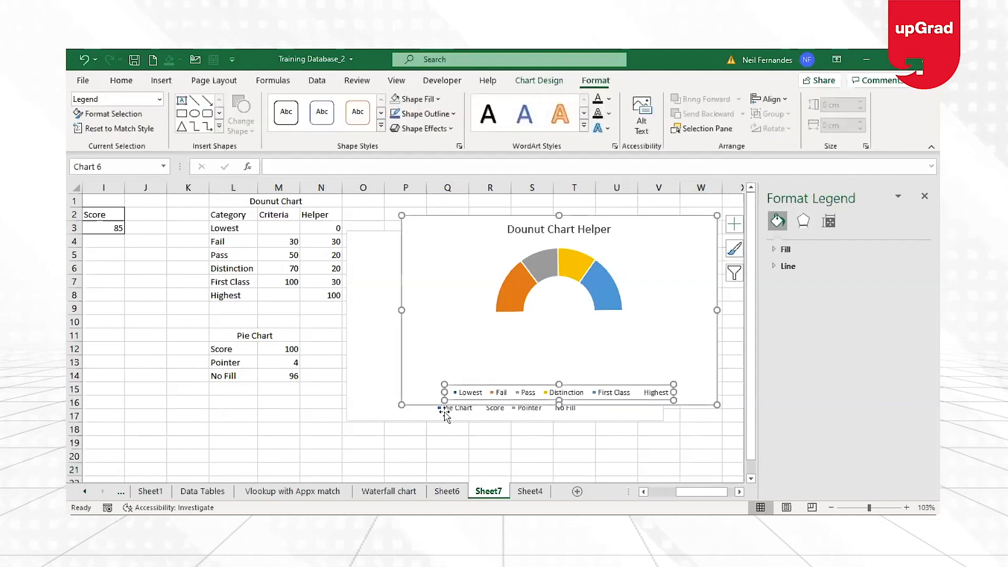
pyautogui.click(739, 226)
pyautogui.click(738, 228)
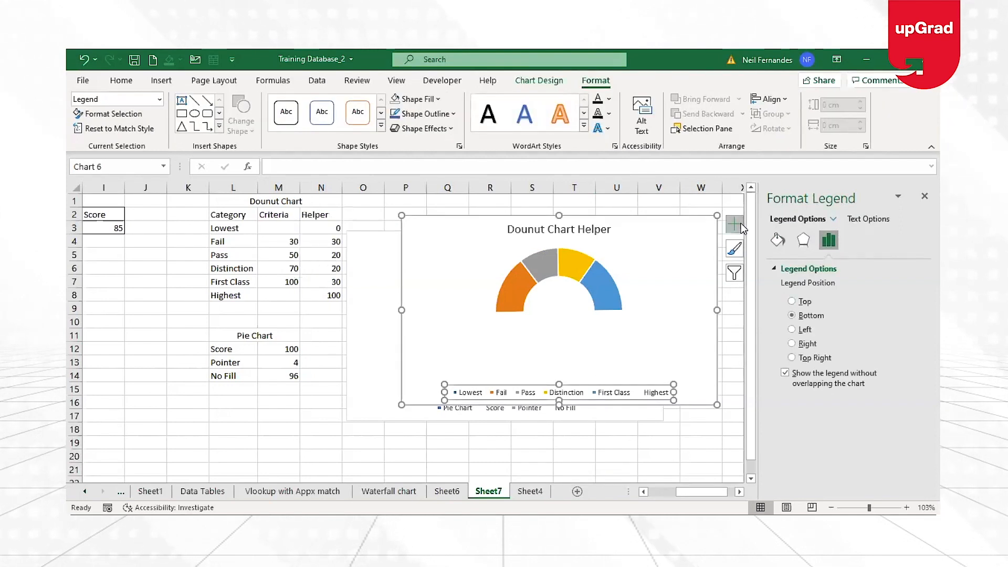
pyautogui.click(924, 196)
pyautogui.click(734, 230)
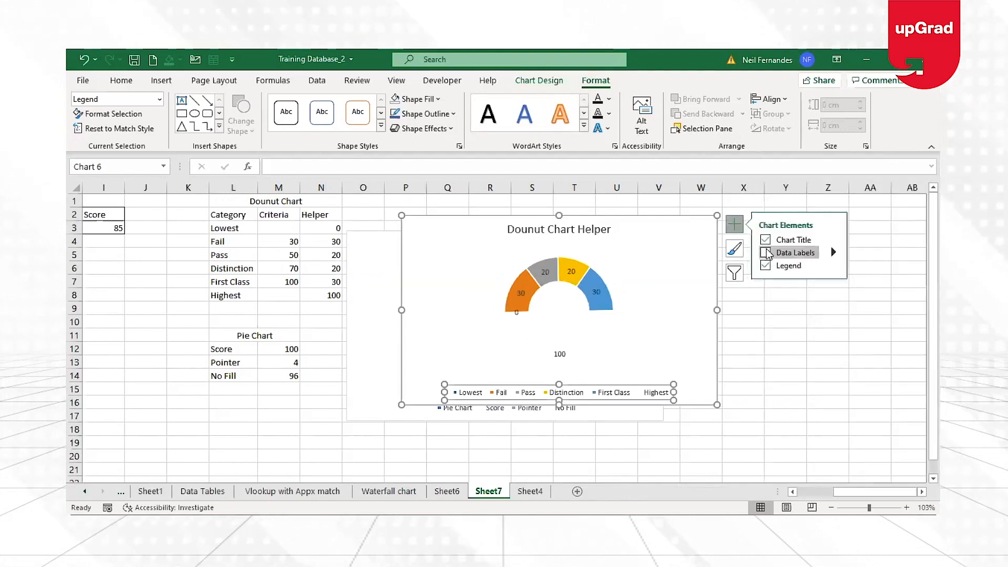
pyautogui.click(832, 251)
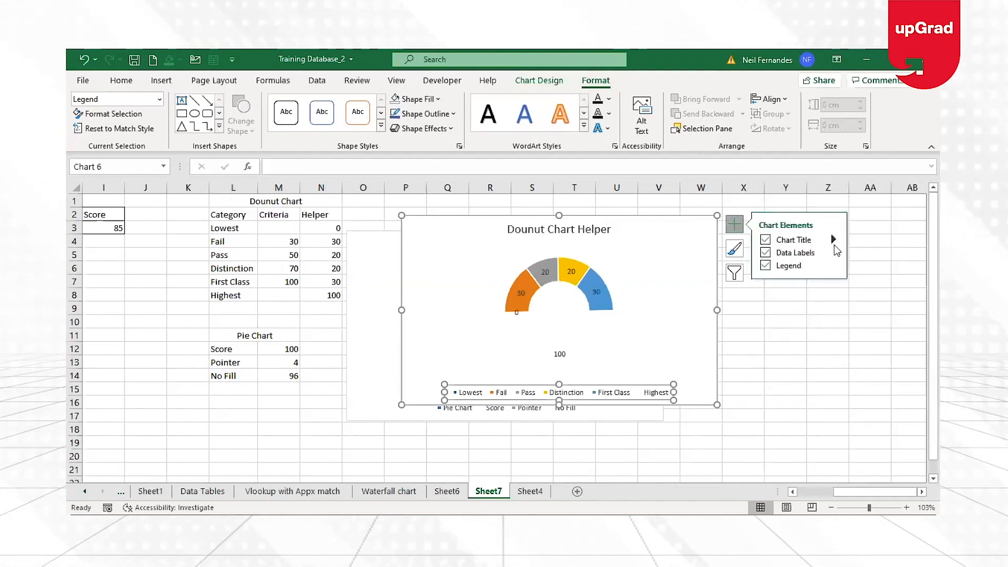
# - Set the doughnut chart's data labels to show the category name instead of the value
pyautogui.click(833, 250)
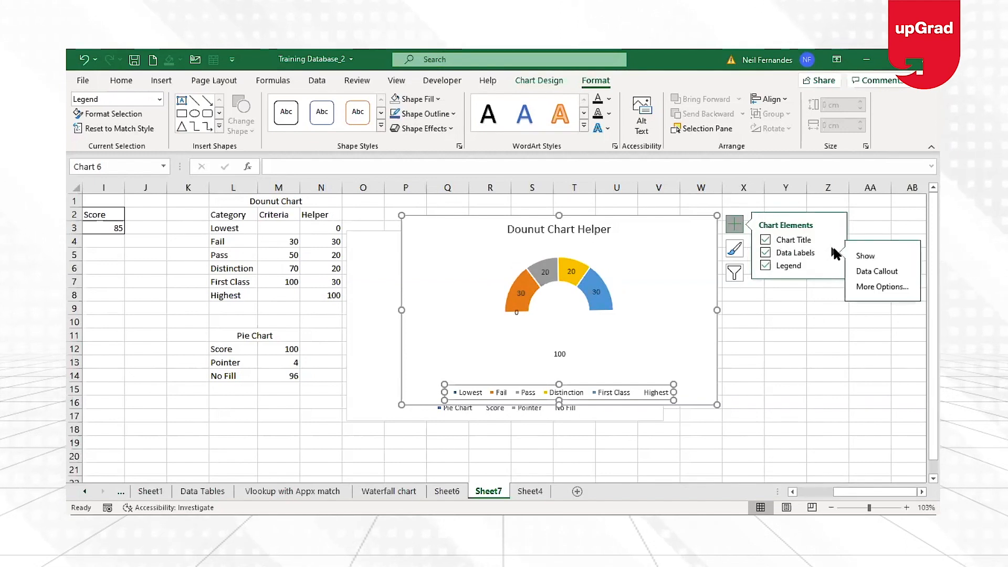
pyautogui.click(872, 288)
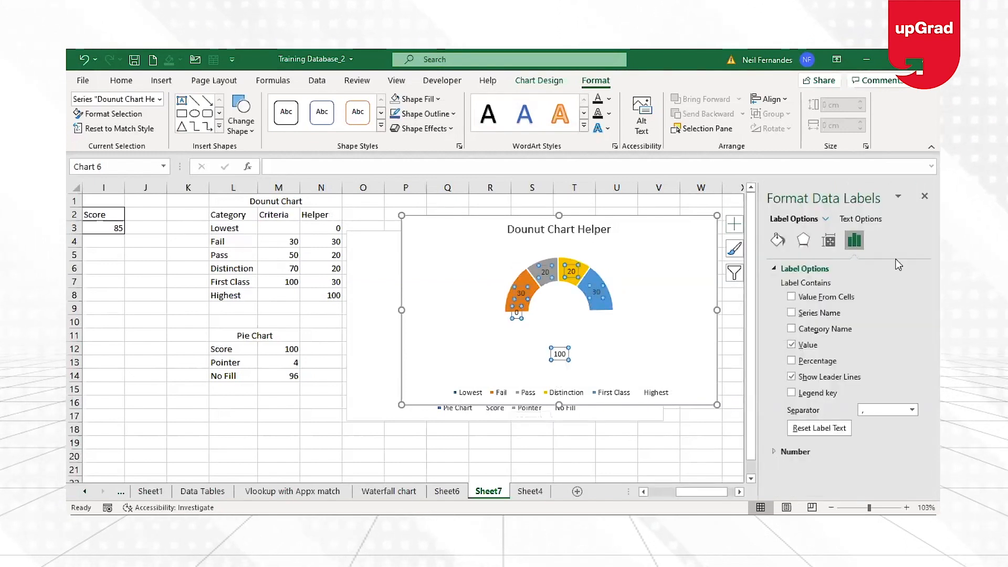
pyautogui.click(791, 329)
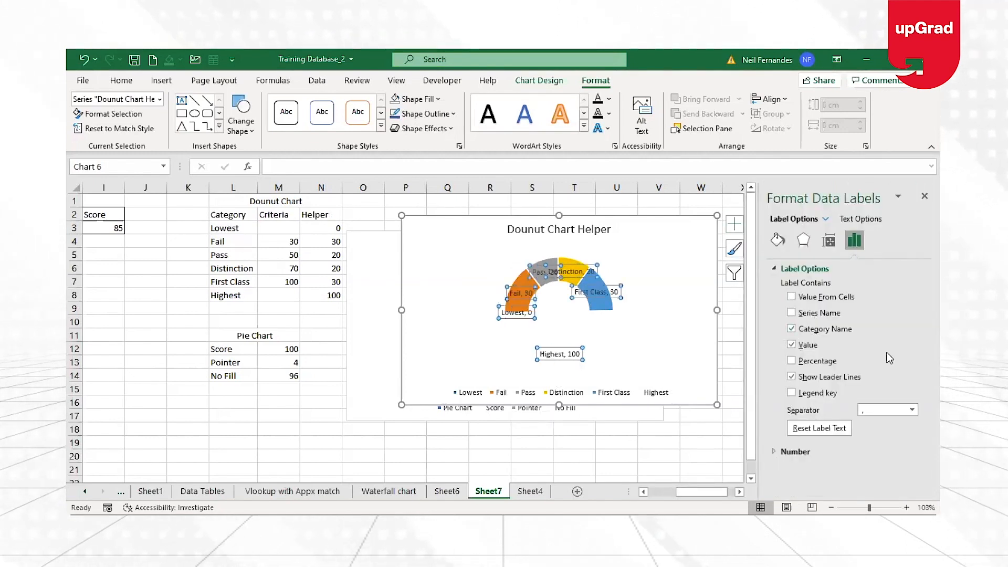
pyautogui.click(791, 344)
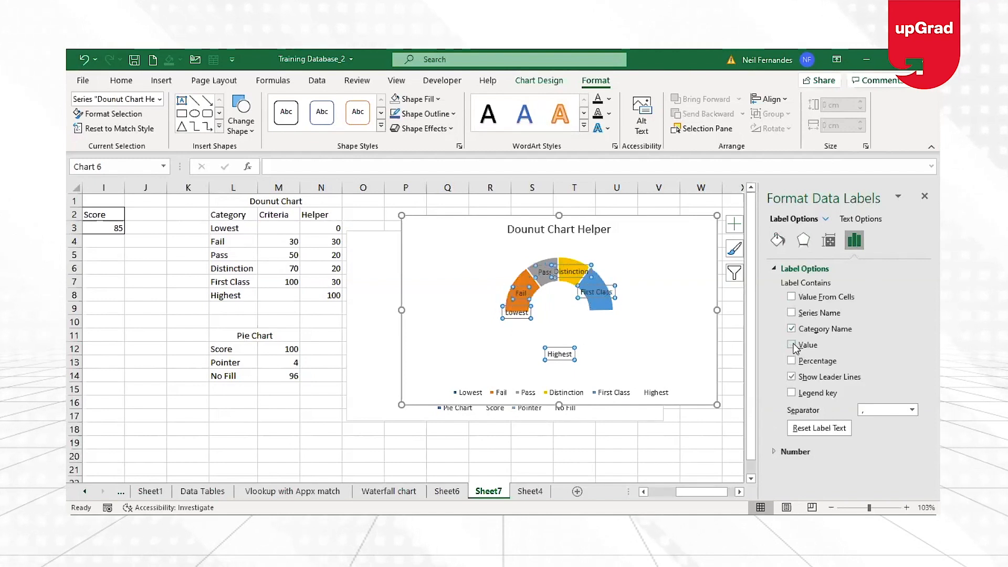
# - Delete the Highest and Lowest data labels from the doughnut chart
pyautogui.click(574, 443)
pyautogui.click(549, 357)
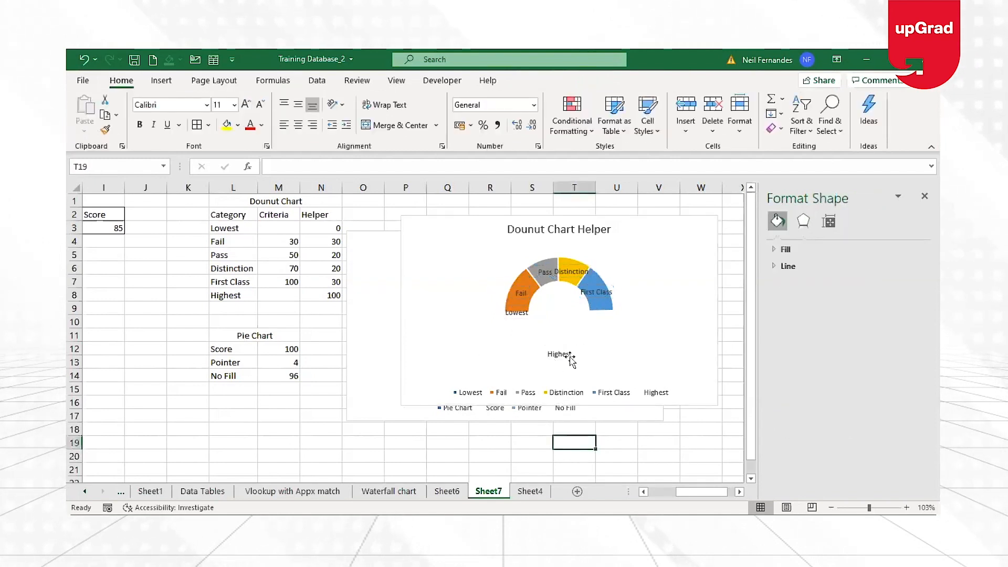
pyautogui.click(572, 357)
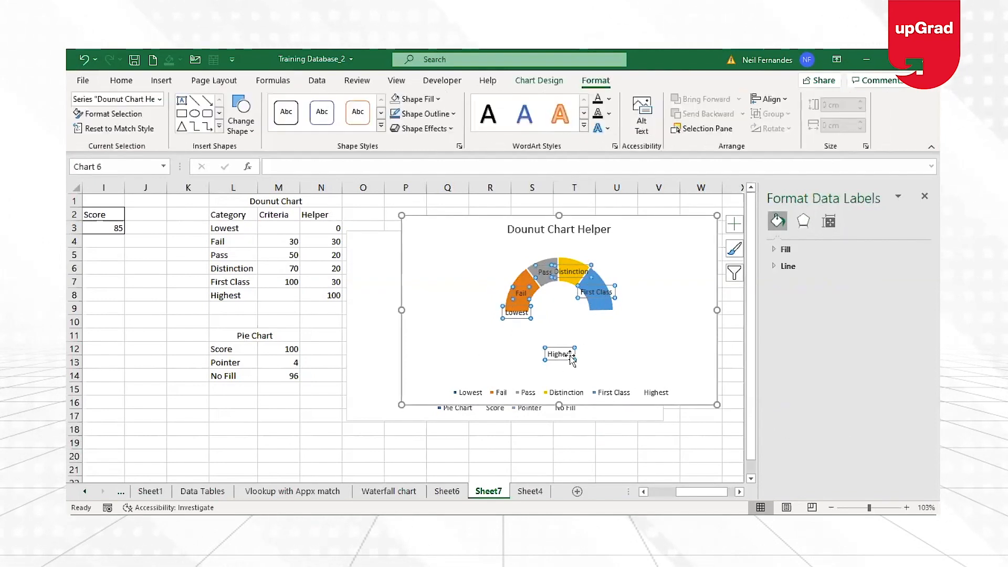
pyautogui.click(519, 314)
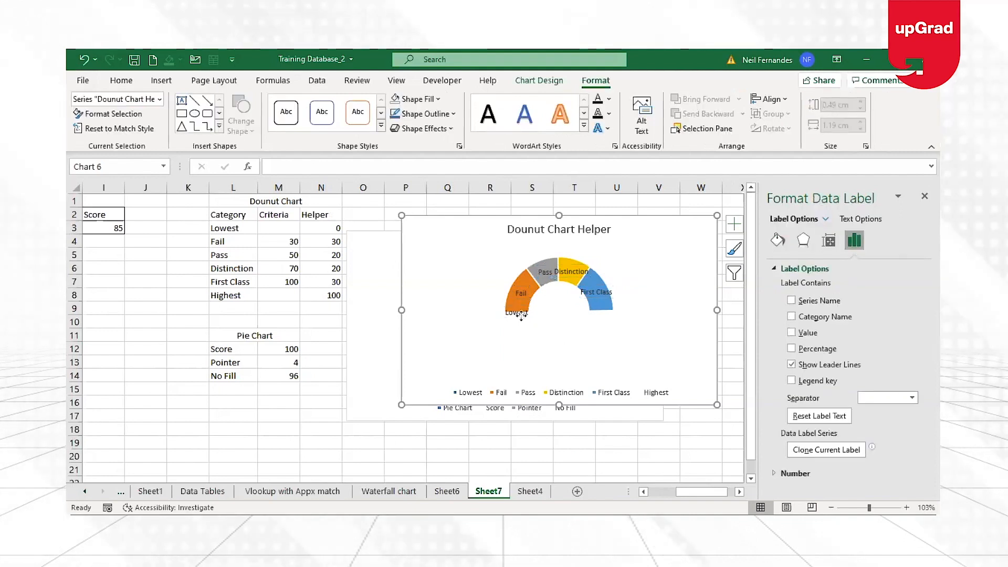
pyautogui.press('Delete')
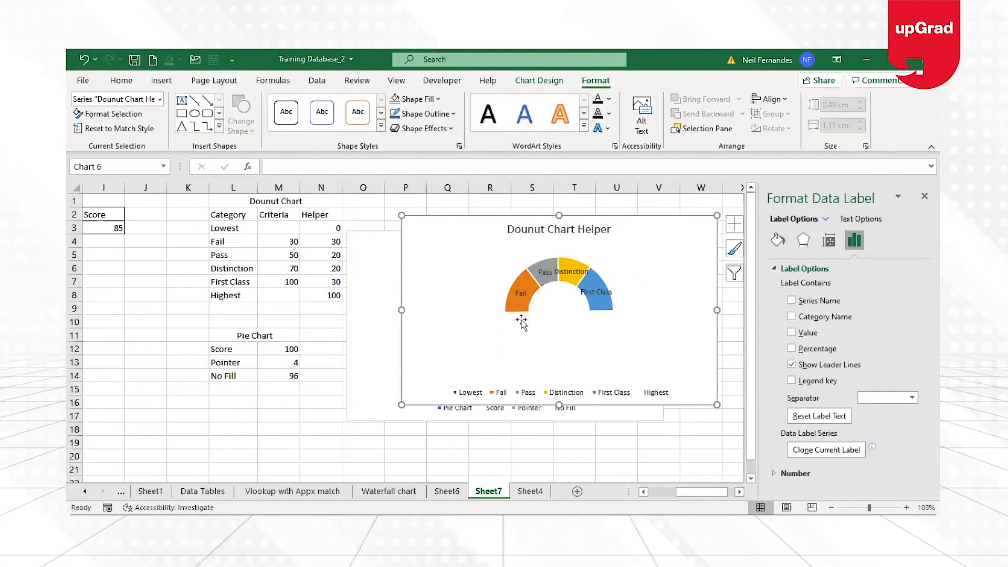
# - Enlarge the doughnut chart's plot area and delete the chart's legend
pyautogui.click(566, 323)
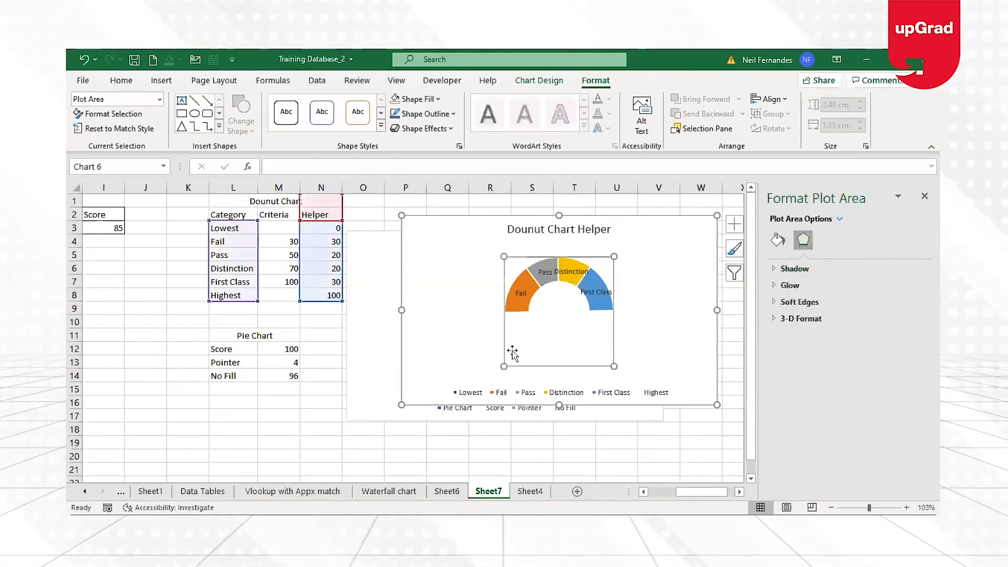
pyautogui.moveTo(506, 365); pyautogui.dragTo(465, 372)
pyautogui.moveTo(612, 289); pyautogui.dragTo(642, 279)
pyautogui.click(654, 391)
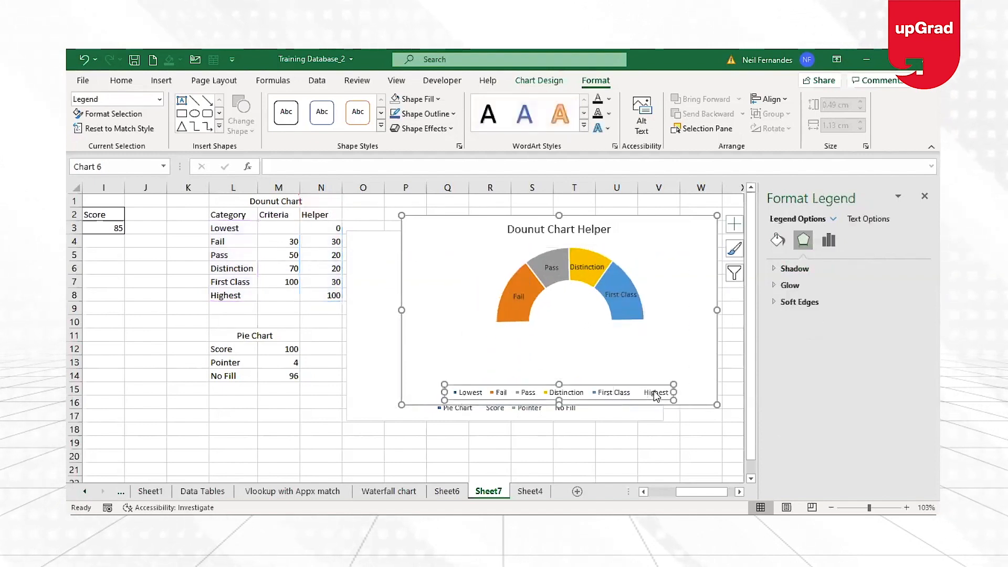
pyautogui.press('Delete')
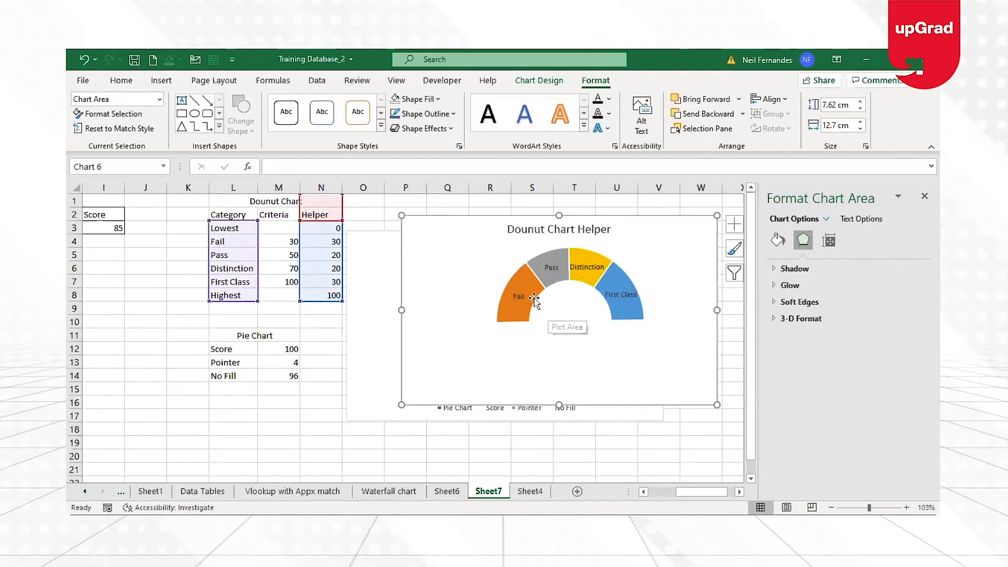
# - Enlarge the doughnut's plot area further into the space left by the legend
pyautogui.click(561, 327)
pyautogui.moveTo(495, 395); pyautogui.dragTo(480, 406)
pyautogui.moveTo(613, 247)
pyautogui.mouseDown()
pyautogui.moveTo(629, 235)
pyautogui.moveTo(617, 254)
pyautogui.mouseUp()
pyautogui.moveTo(559, 405); pyautogui.dragTo(565, 345)
pyautogui.click(578, 286)
pyautogui.hotkey('ctrl', 'z')
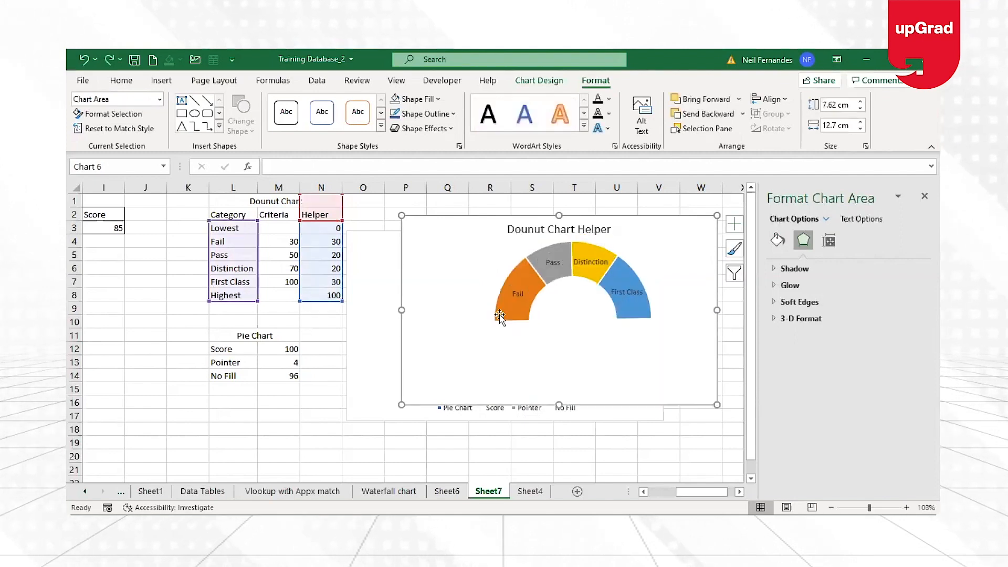
# - Bring the pie pointer chart to the front and position it over the doughnut chart
pyautogui.click(386, 351)
pyautogui.moveTo(397, 245); pyautogui.dragTo(220, 271)
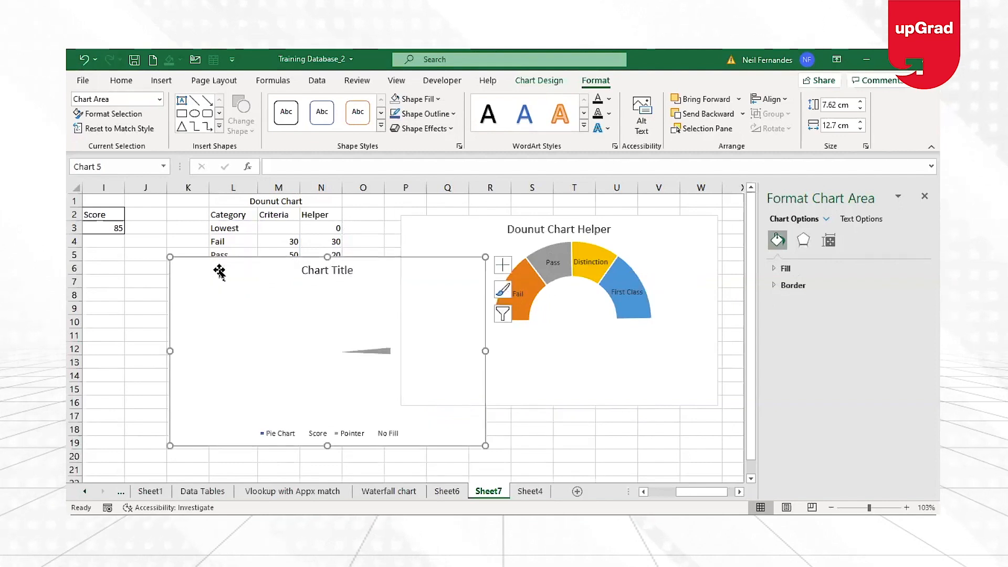
pyautogui.rightClick(218, 270)
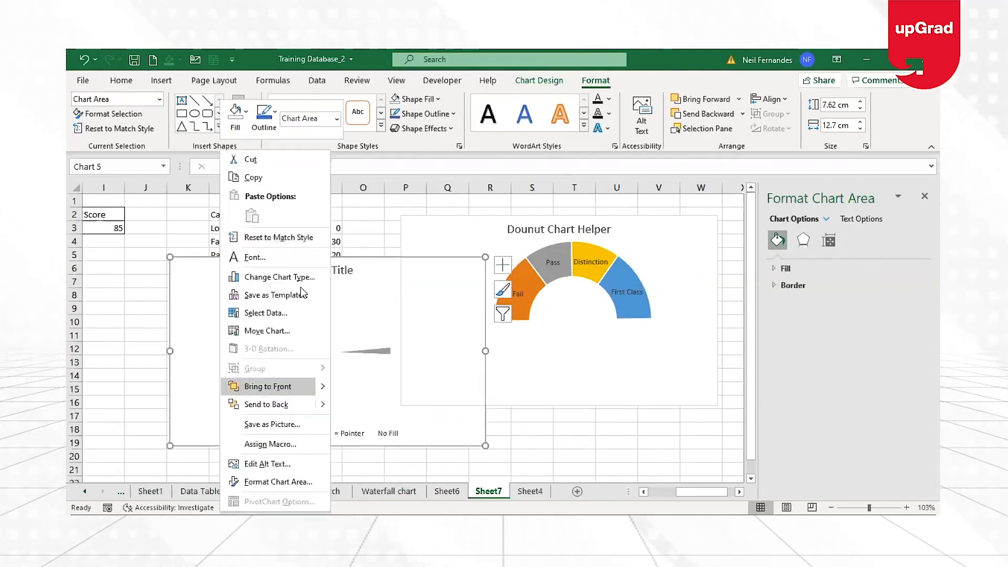
pyautogui.click(276, 393)
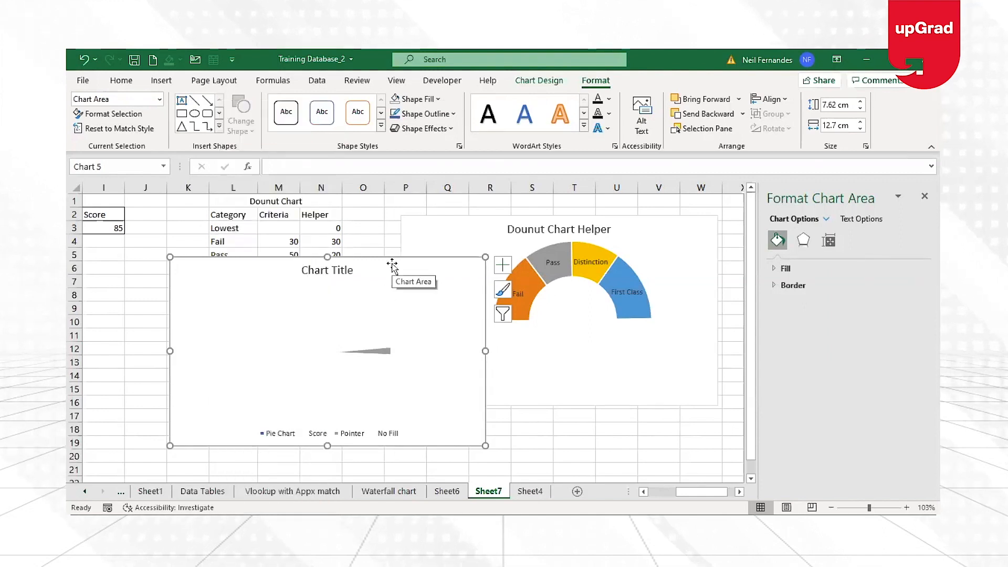
pyautogui.moveTo(391, 263); pyautogui.dragTo(623, 225)
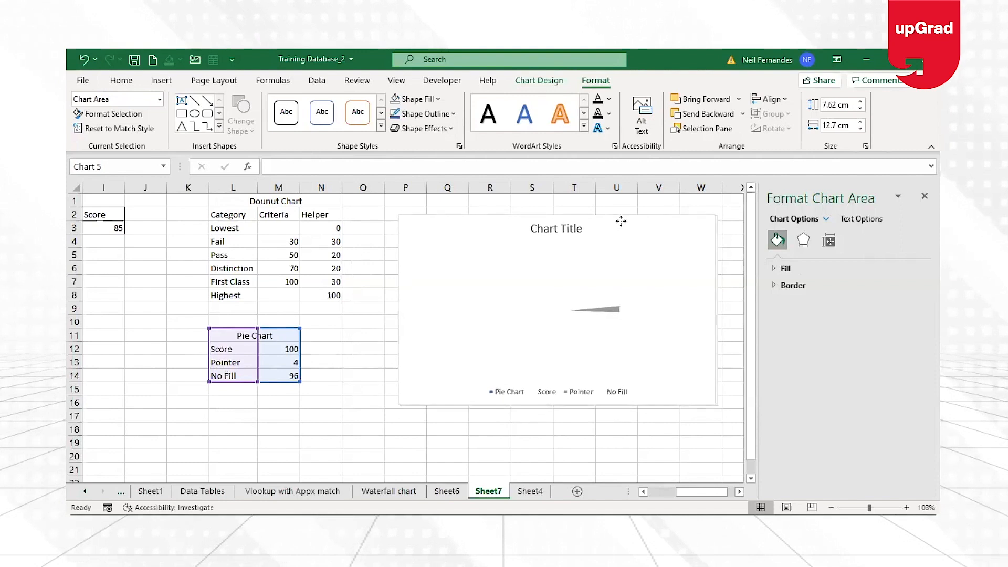
# - Move the pie pointer chart aside and set its chart area to No fill
pyautogui.moveTo(623, 221); pyautogui.dragTo(487, 269)
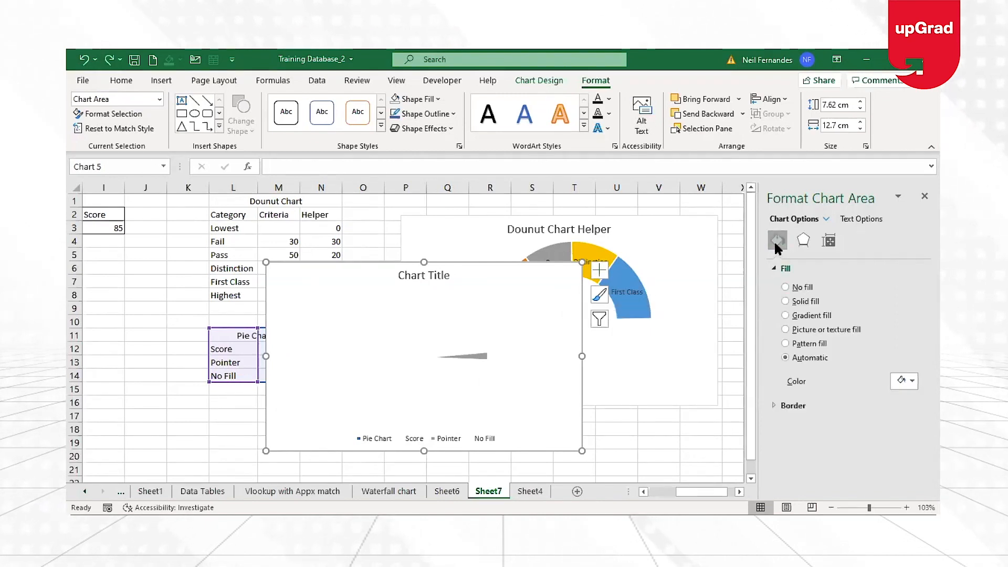
pyautogui.rightClick(501, 275)
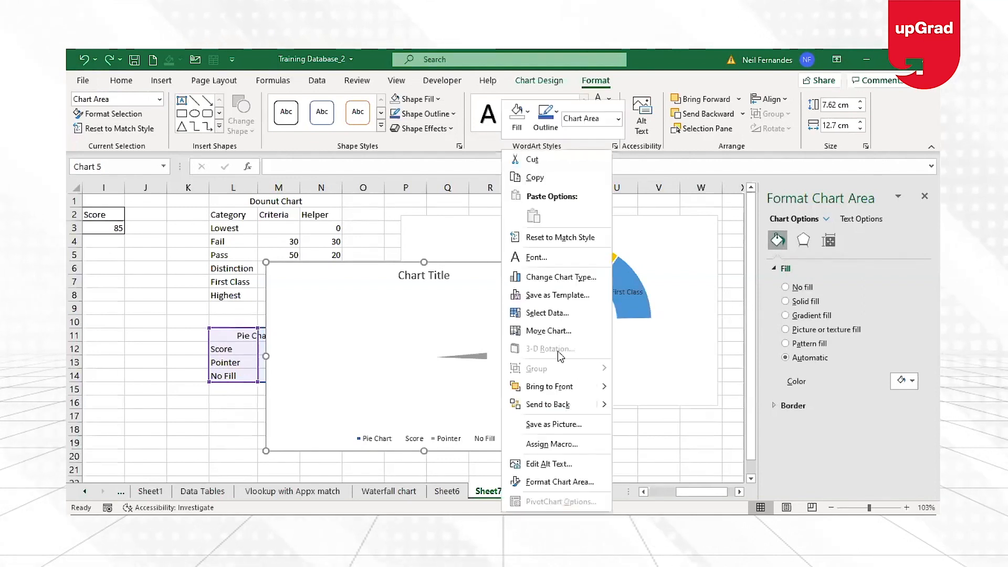
pyautogui.click(551, 483)
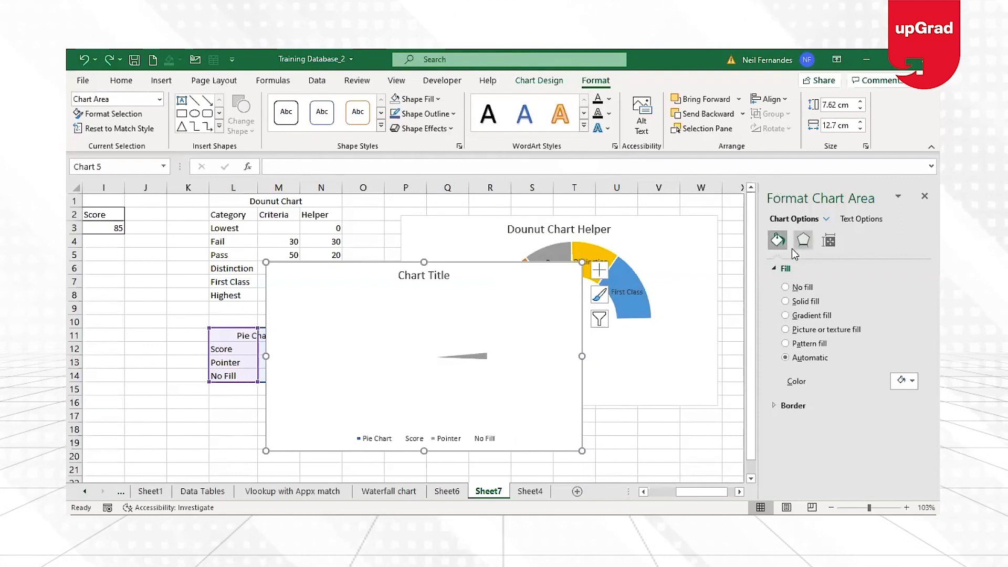
pyautogui.click(785, 288)
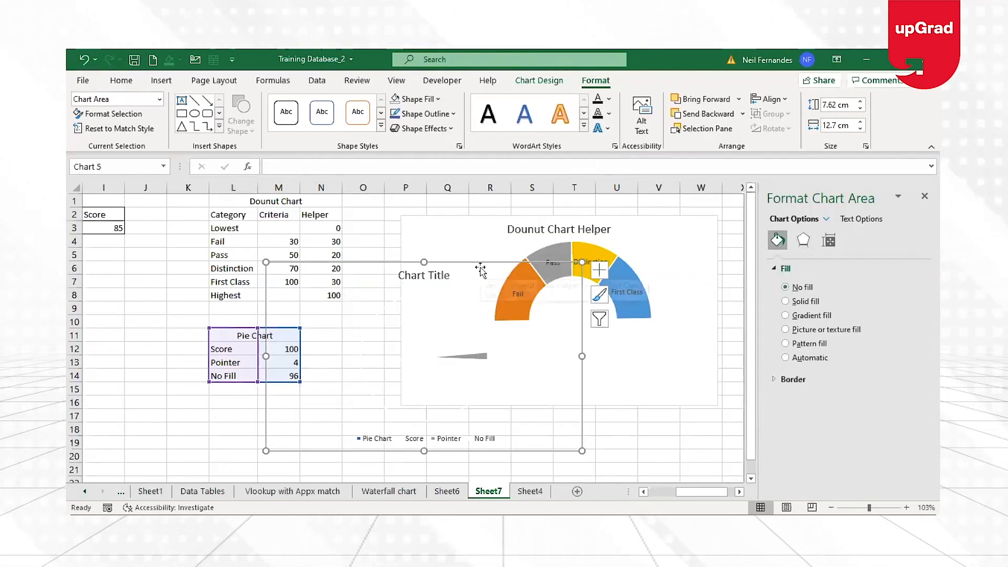
# - Overlay the transparent pie chart on the doughnut chart and enlarge its plot area to match the half-ring
pyautogui.moveTo(501, 274); pyautogui.dragTo(616, 221)
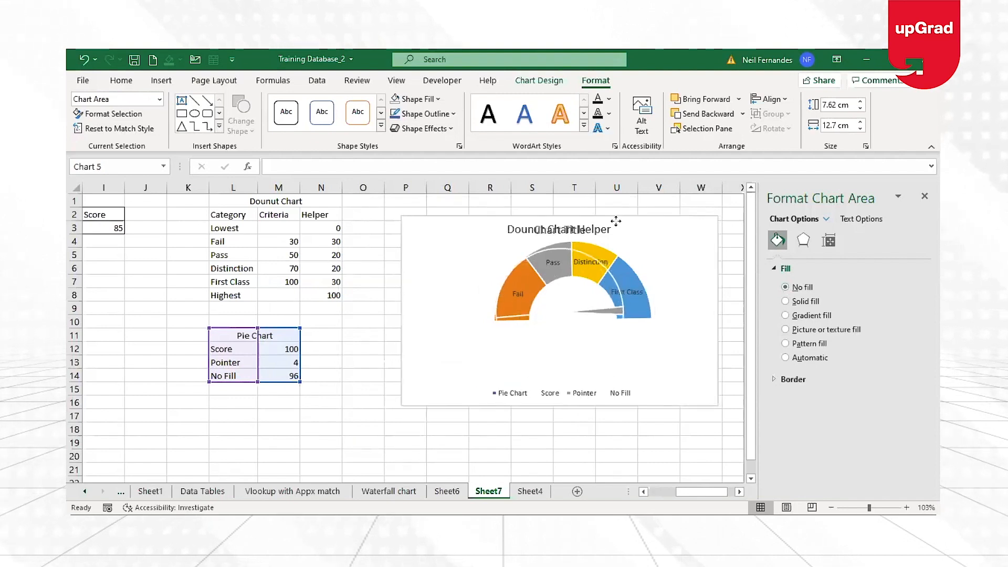
pyautogui.moveTo(621, 221); pyautogui.dragTo(646, 241)
pyautogui.click(601, 329)
pyautogui.moveTo(507, 374); pyautogui.dragTo(483, 381)
pyautogui.moveTo(646, 331); pyautogui.dragTo(650, 332)
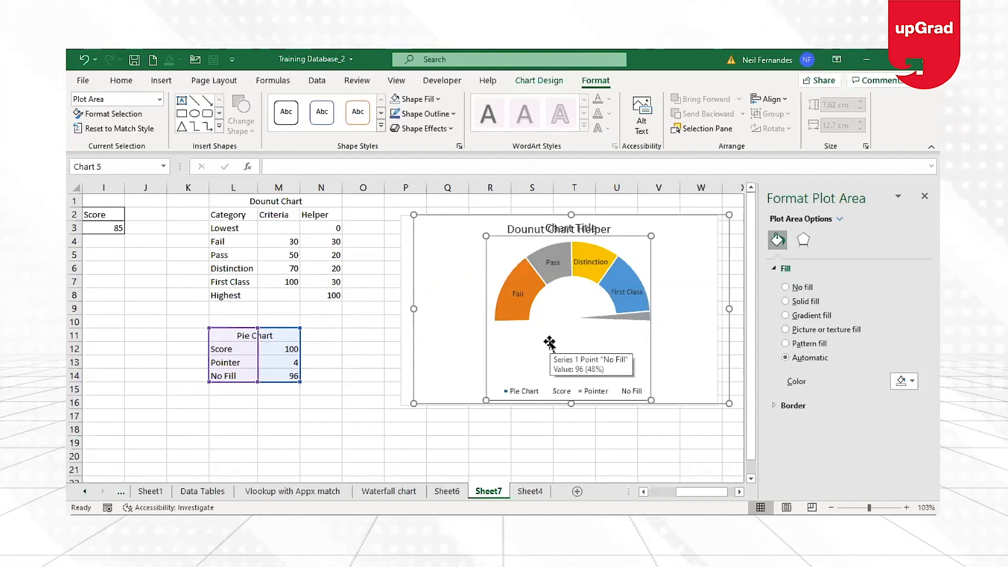
# - Fine-tune the pie plot area's position, narrow the pie chart to 11.24 cm, and realign its pointer with the half-ring
pyautogui.moveTo(633, 236); pyautogui.dragTo(636, 230)
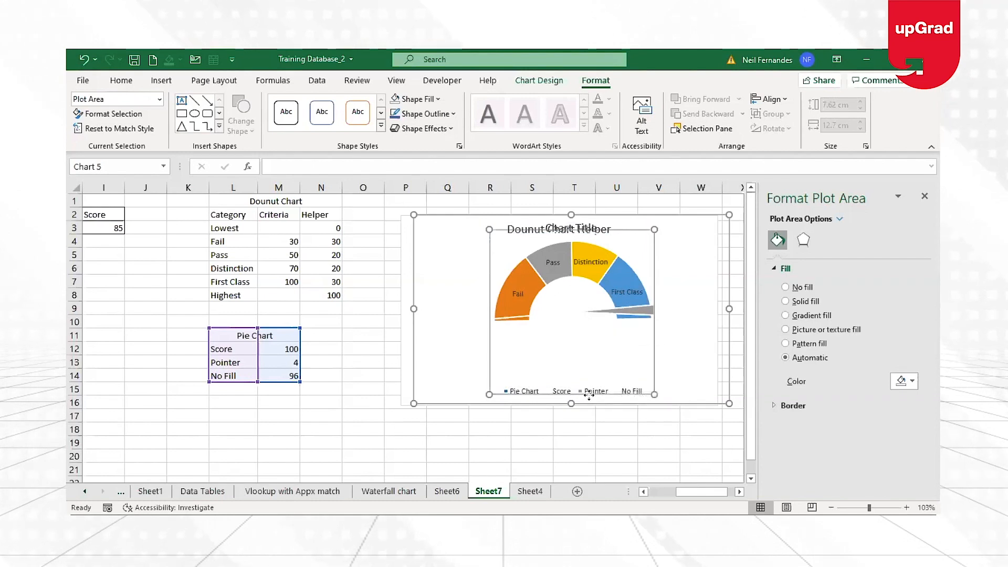
pyautogui.moveTo(589, 399); pyautogui.dragTo(589, 400)
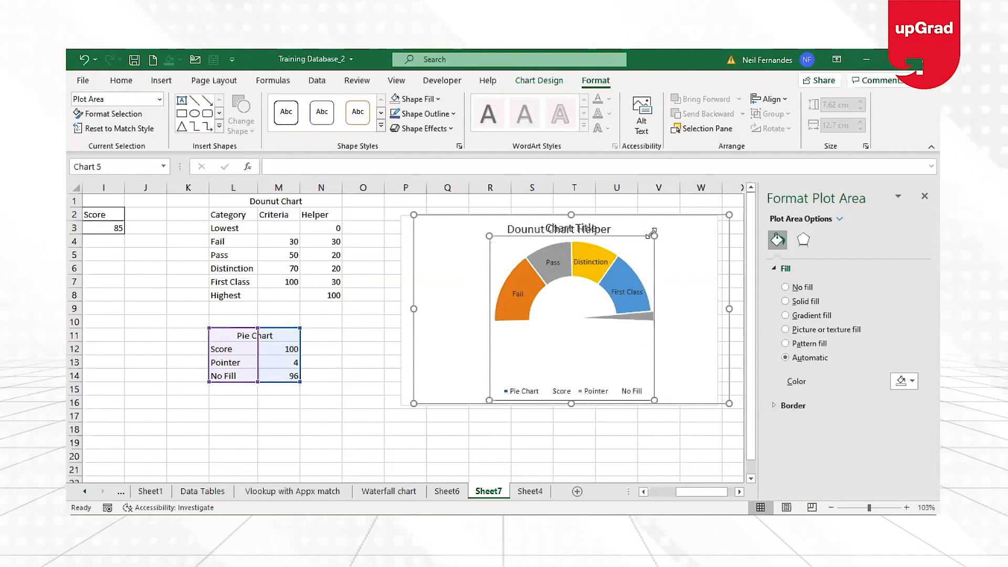
pyautogui.moveTo(729, 309); pyautogui.dragTo(693, 312)
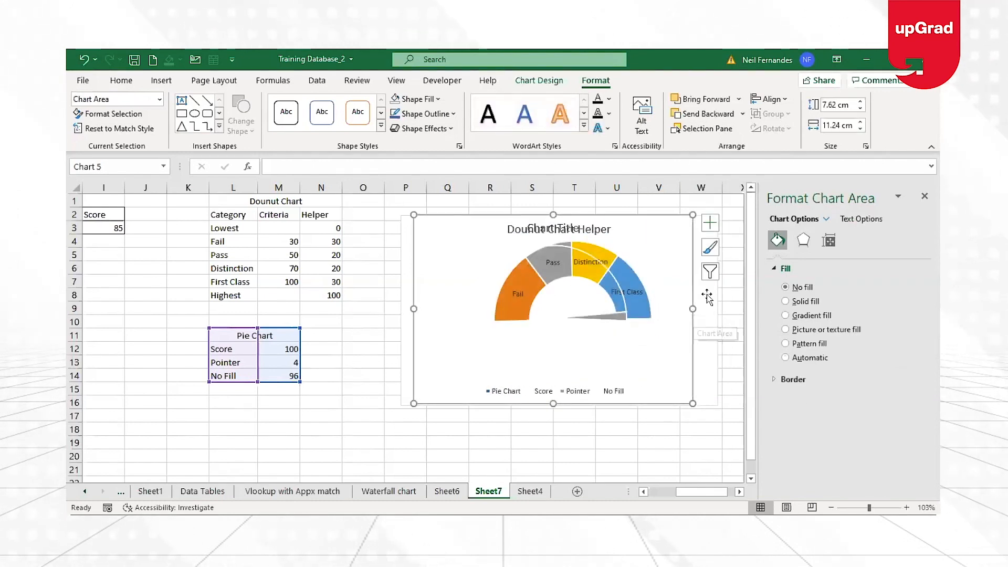
pyautogui.moveTo(659, 253); pyautogui.dragTo(675, 250)
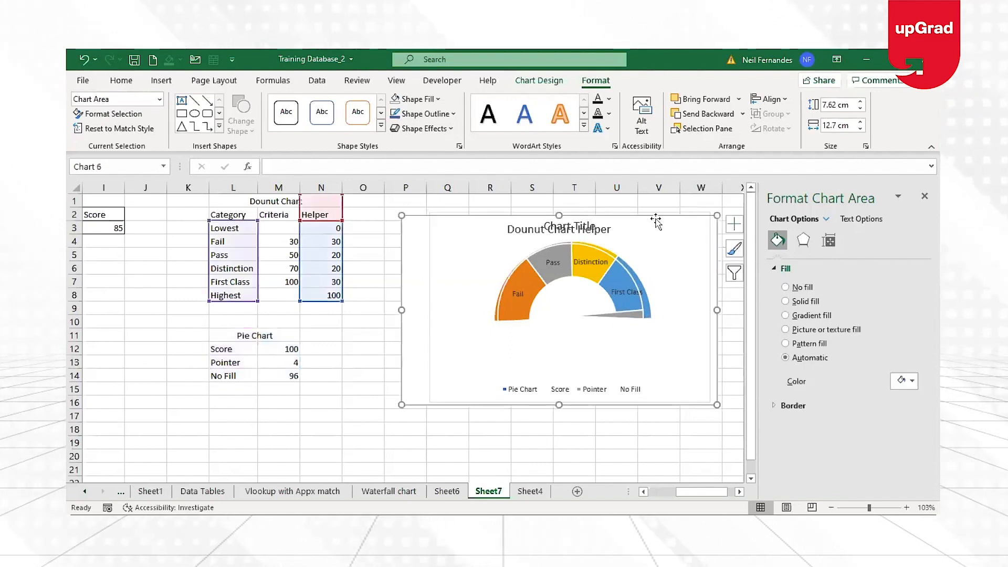
pyautogui.click(361, 377)
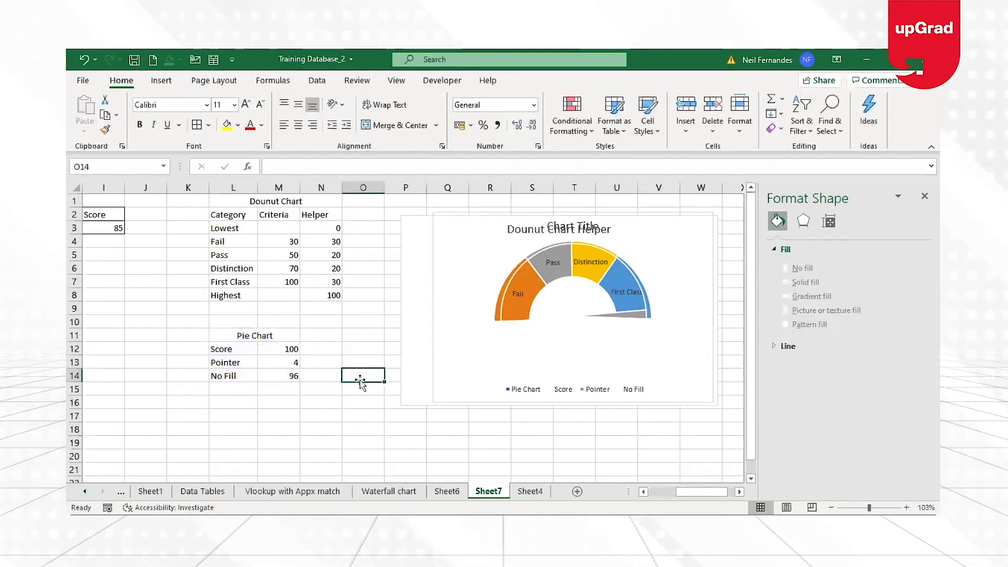
# - Remove the outline from the pie series so no slice borders overlap the half-ring
pyautogui.click(557, 242)
pyautogui.click(778, 240)
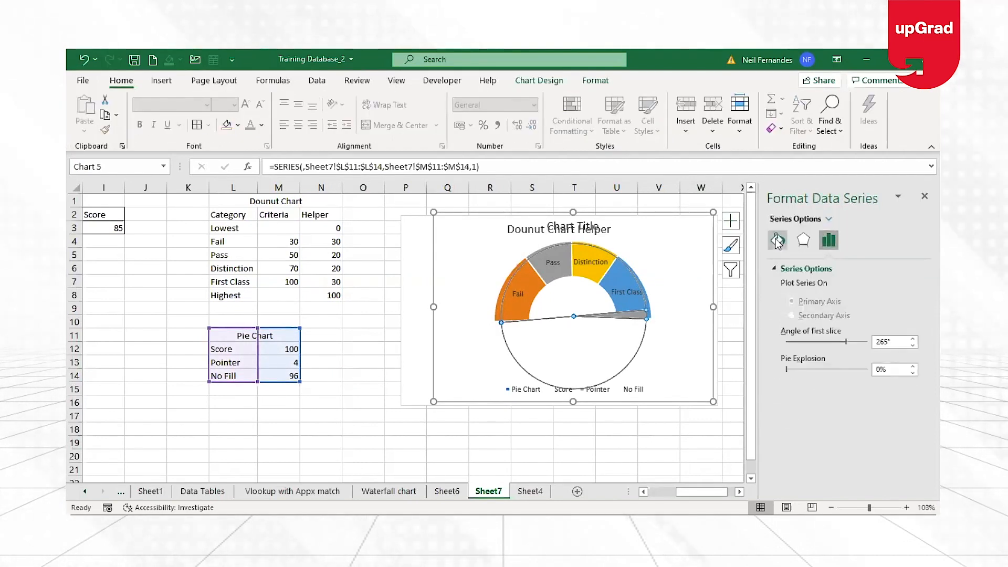
pyautogui.click(778, 242)
pyautogui.click(617, 455)
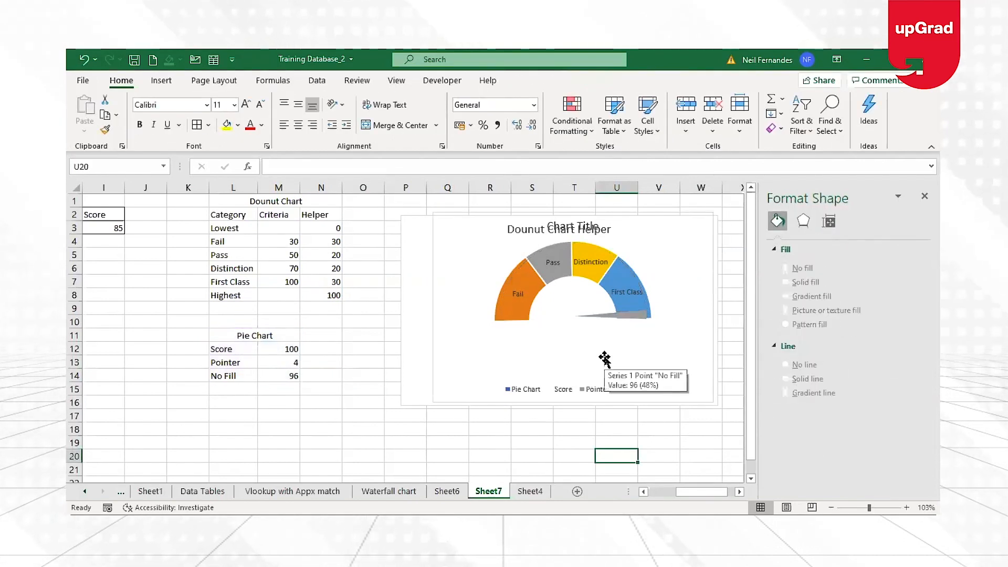
# - Delete the pie pointer chart's title and set its chart area border to No line
pyautogui.click(570, 233)
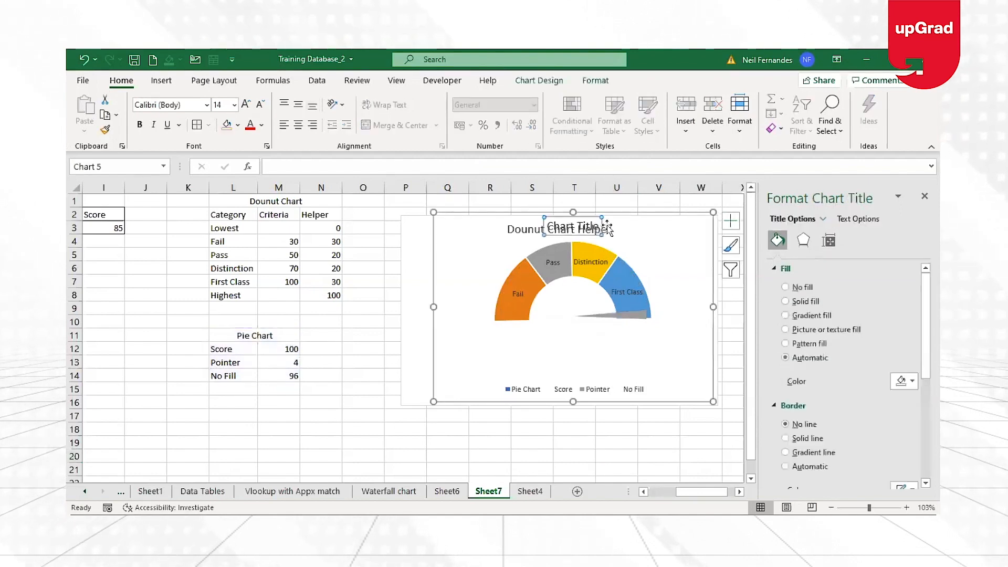
pyautogui.click(492, 216)
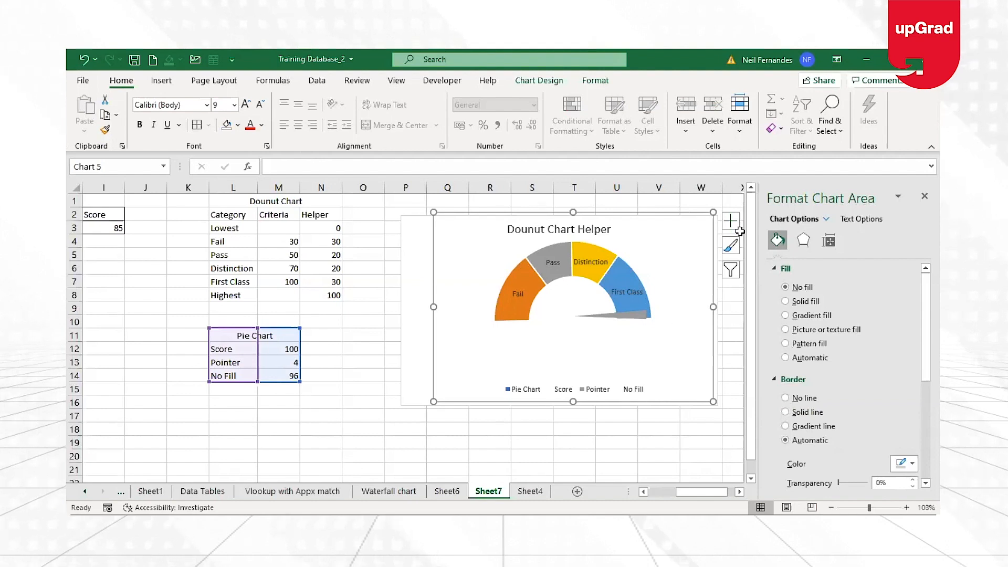
pyautogui.click(392, 361)
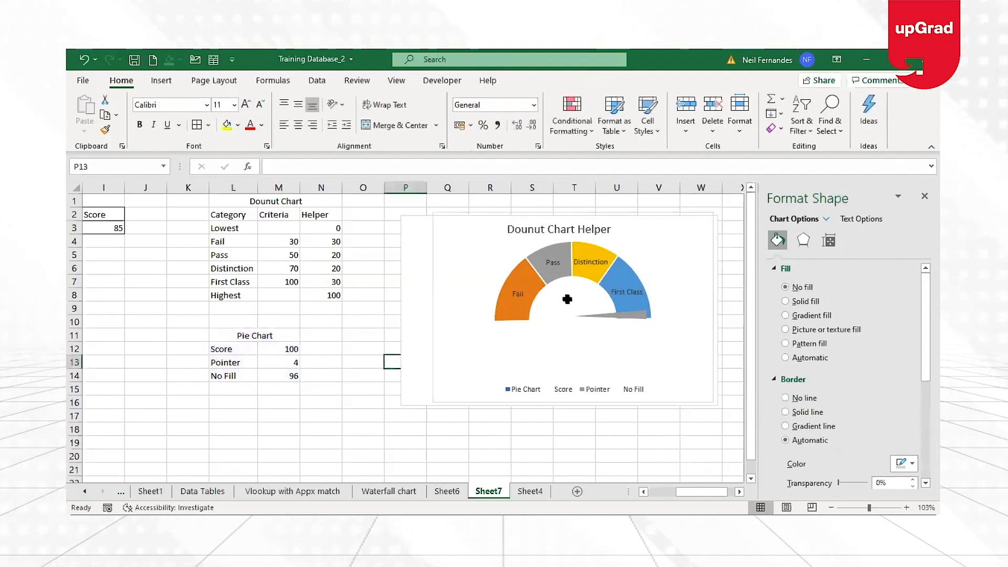
pyautogui.click(430, 346)
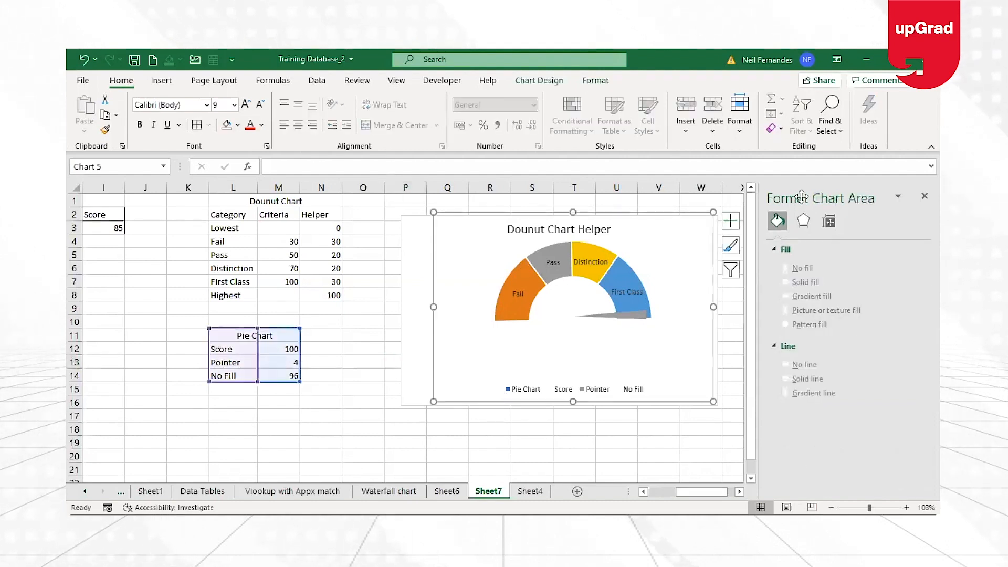
pyautogui.click(792, 399)
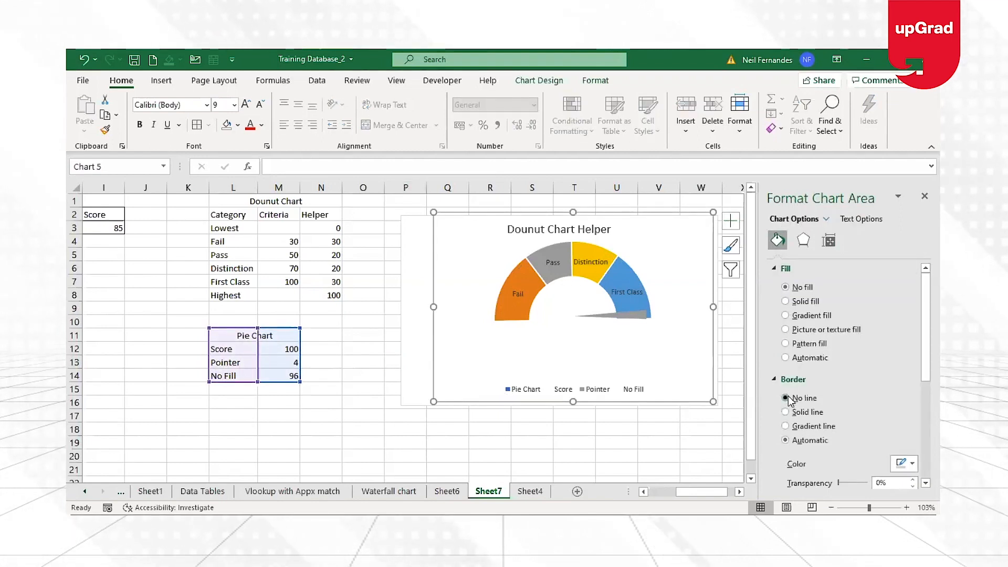
pyautogui.click(592, 441)
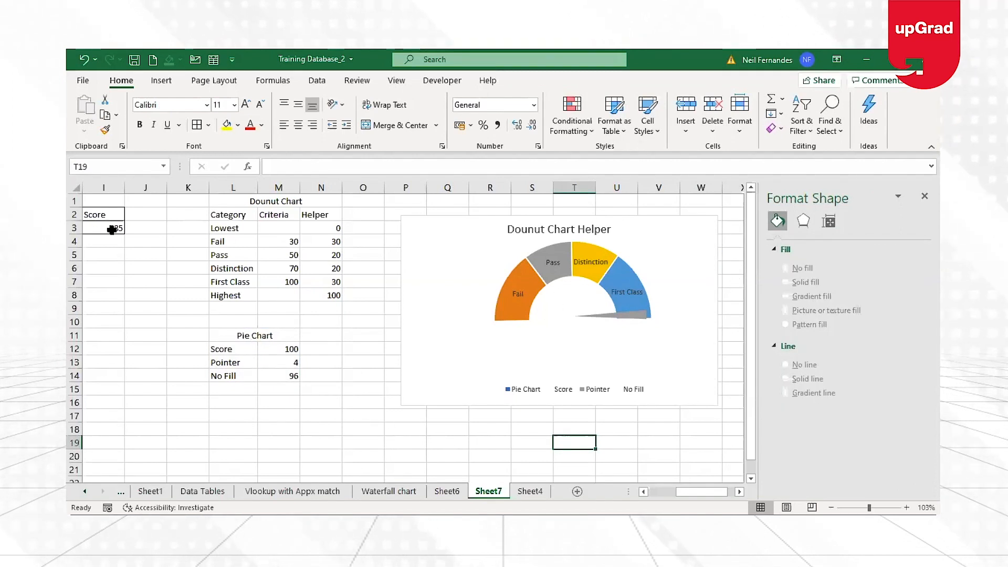
# - Close the shape formatting settings and choose a different student from the list in cell H3
pyautogui.hscroll(-2, 413, 336)
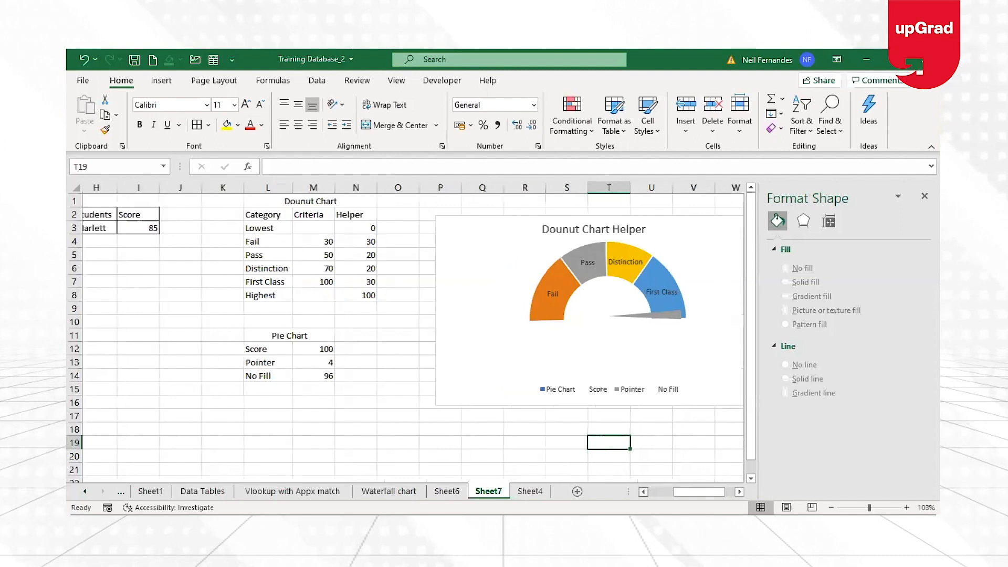
pyautogui.click(925, 196)
pyautogui.click(175, 228)
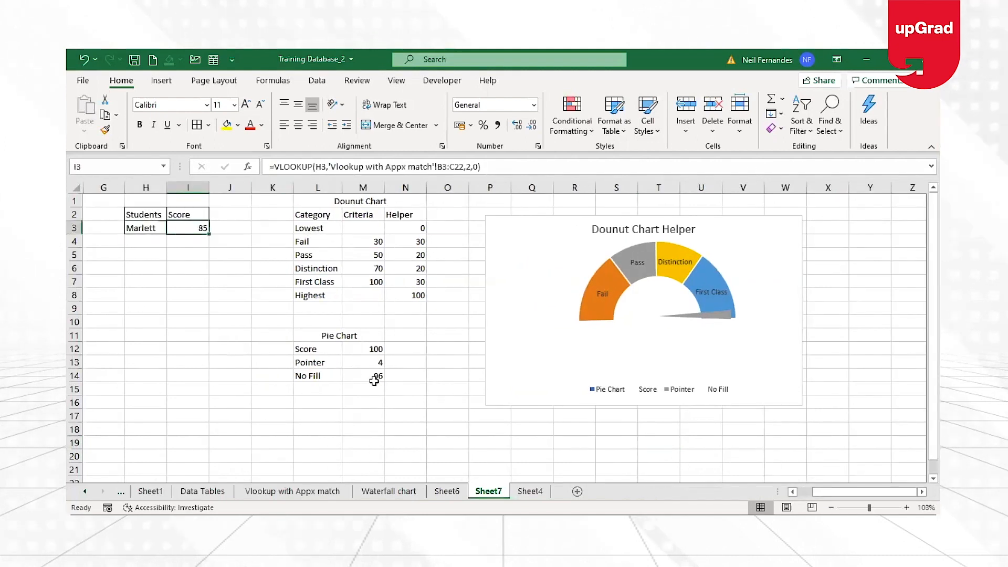
pyautogui.click(153, 231)
pyautogui.click(173, 229)
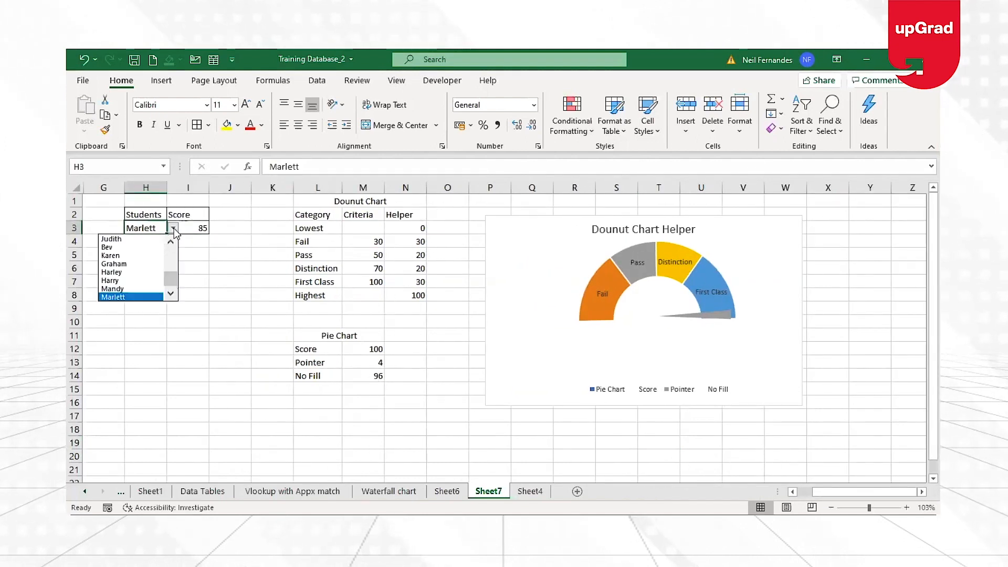
pyautogui.click(126, 264)
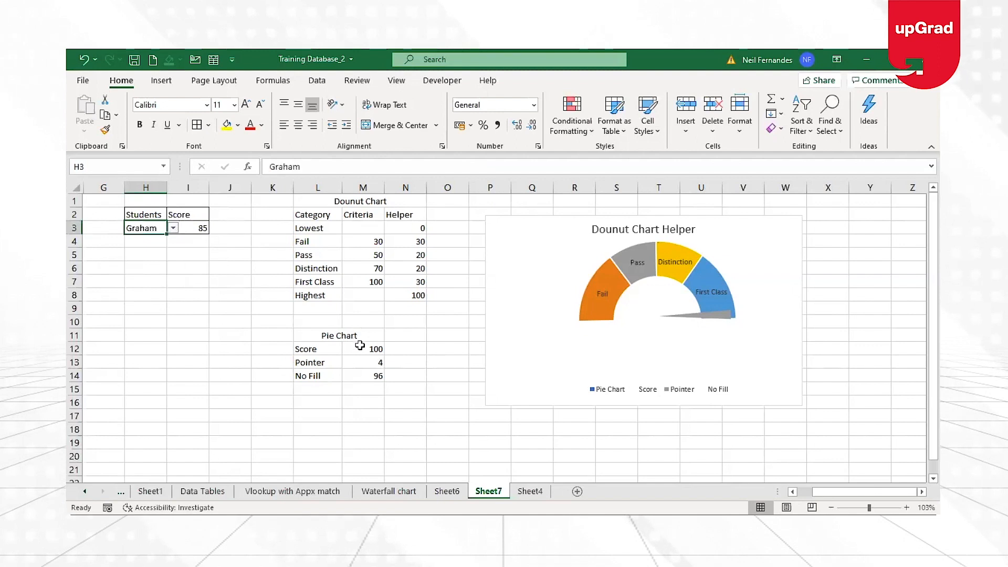
# - Enter 45 as the Score in the Pie Chart table, cell M12, to test the pointer
pyautogui.click(360, 348)
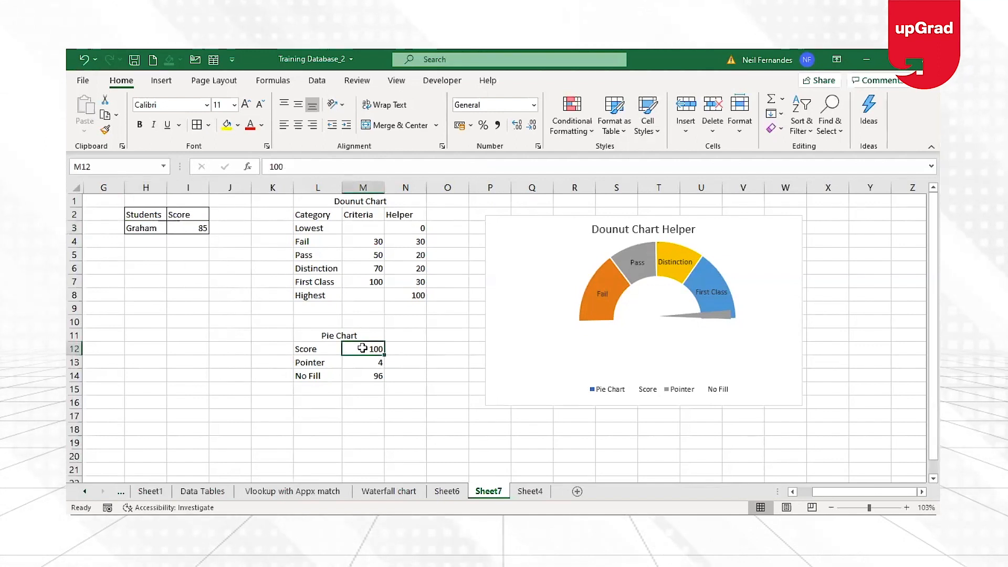
pyautogui.write('45')
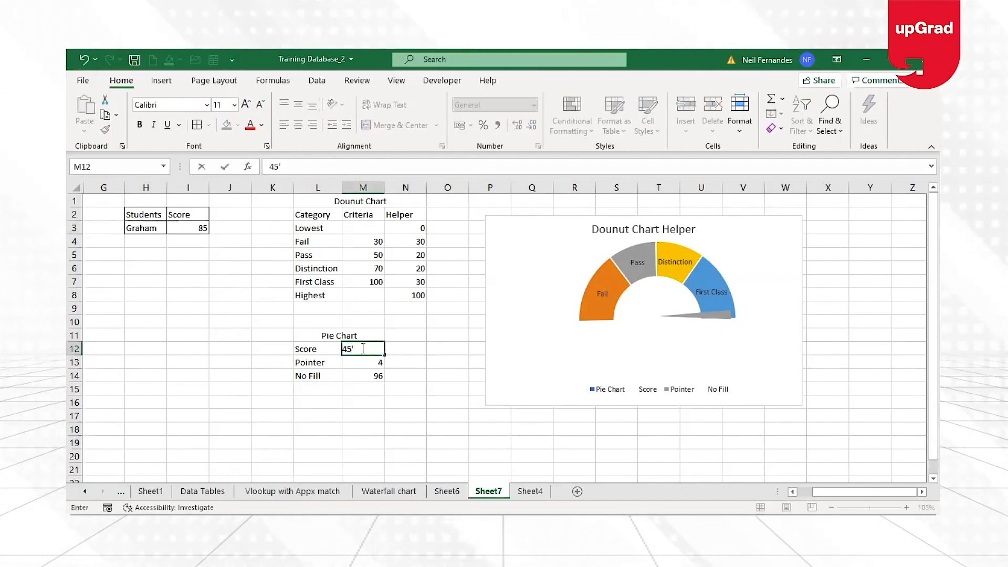
pyautogui.press('Return')
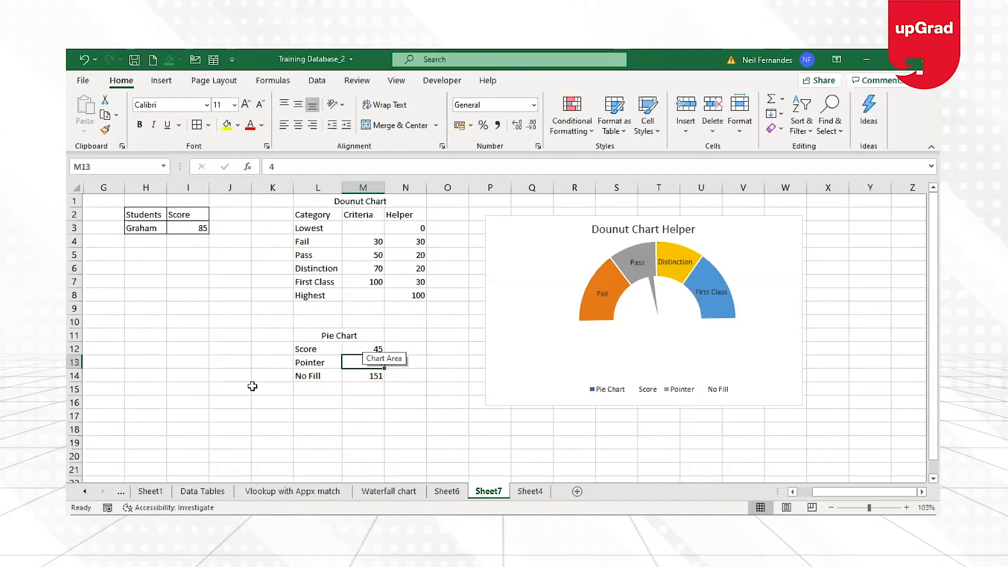
# - Link the Pie Chart table's Score in M12 to the student's score with =I3
pyautogui.click(365, 348)
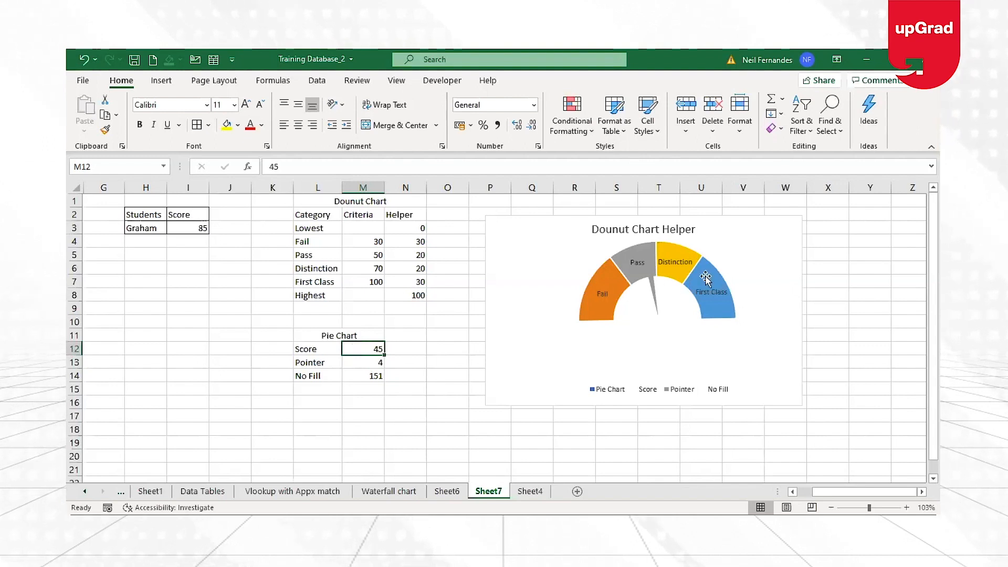
pyautogui.moveTo(594, 334)
pyautogui.write('=')
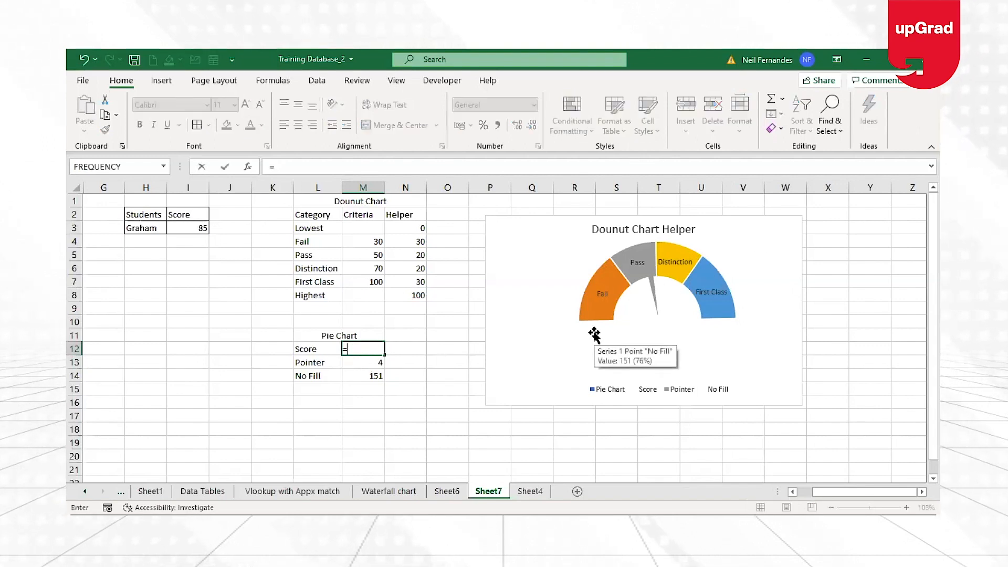
pyautogui.click(195, 227)
pyautogui.press('Return')
pyautogui.press('Up')
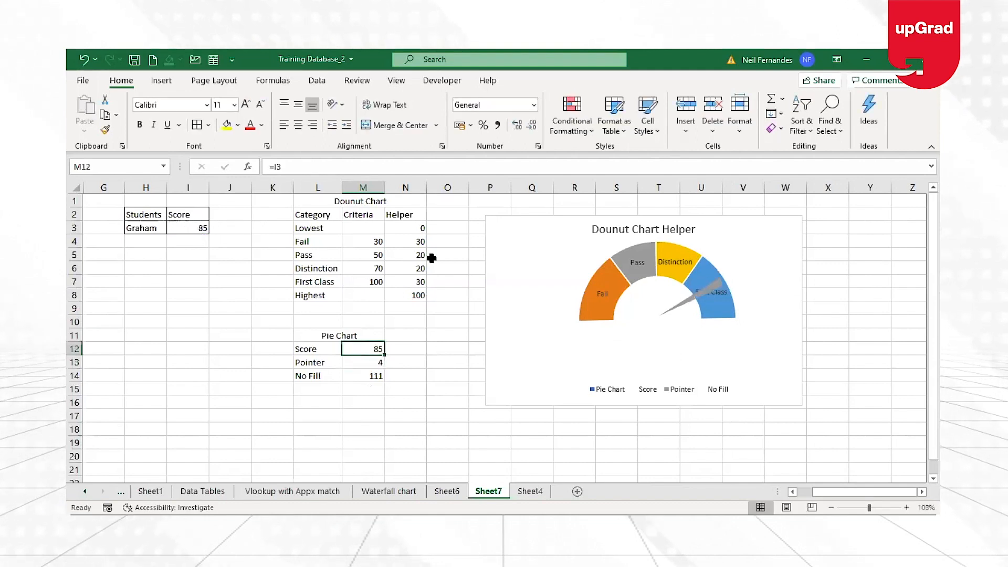
pyautogui.click(790, 315)
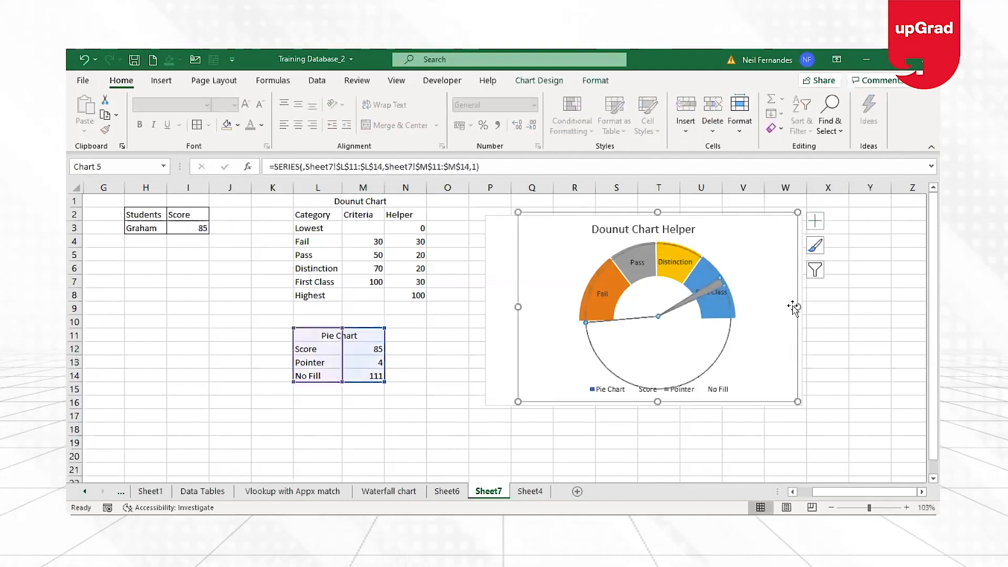
pyautogui.click(807, 363)
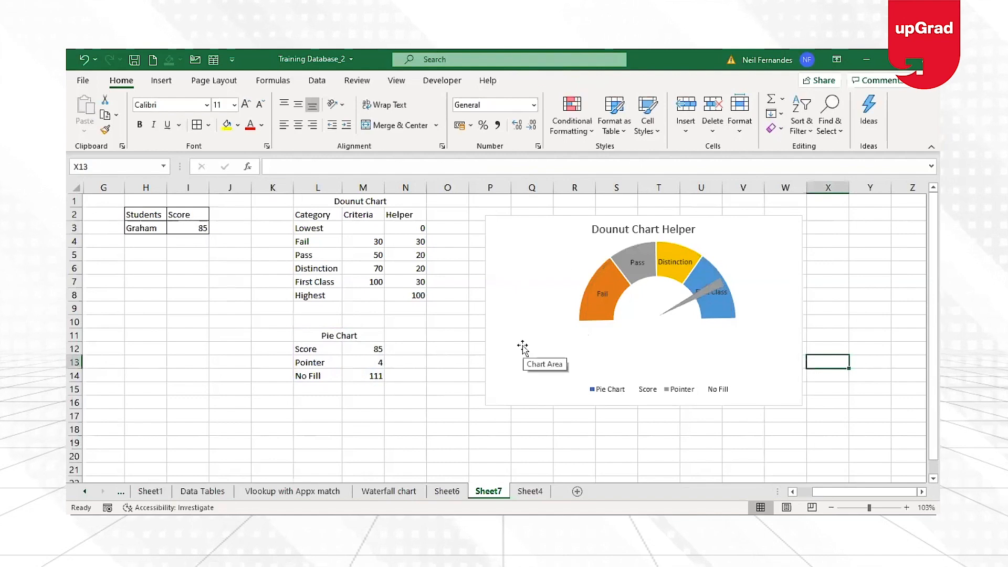
# - Choose another student in cell H3 to test the linked gauge pointer
pyautogui.click(147, 227)
pyautogui.click(174, 228)
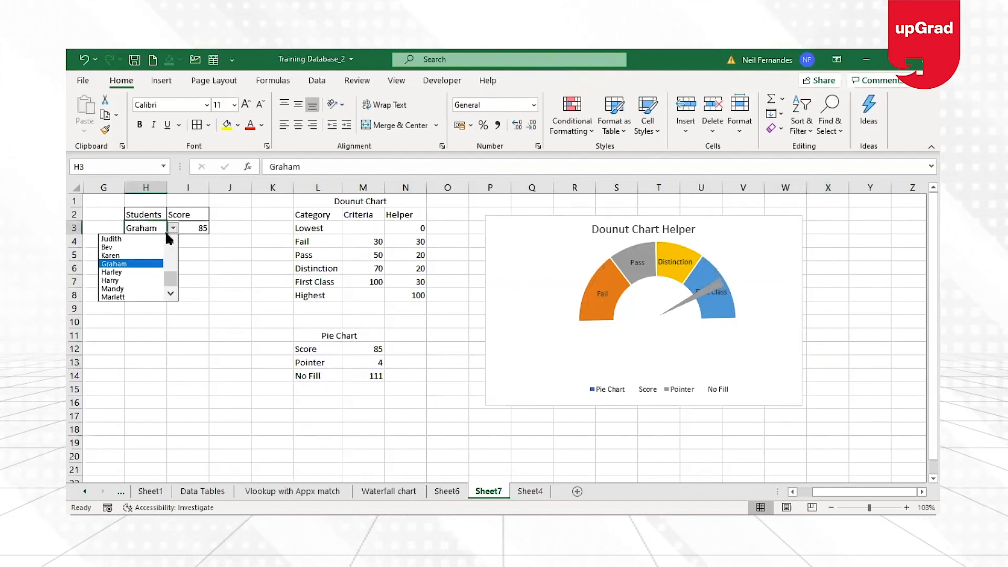
pyautogui.click(129, 281)
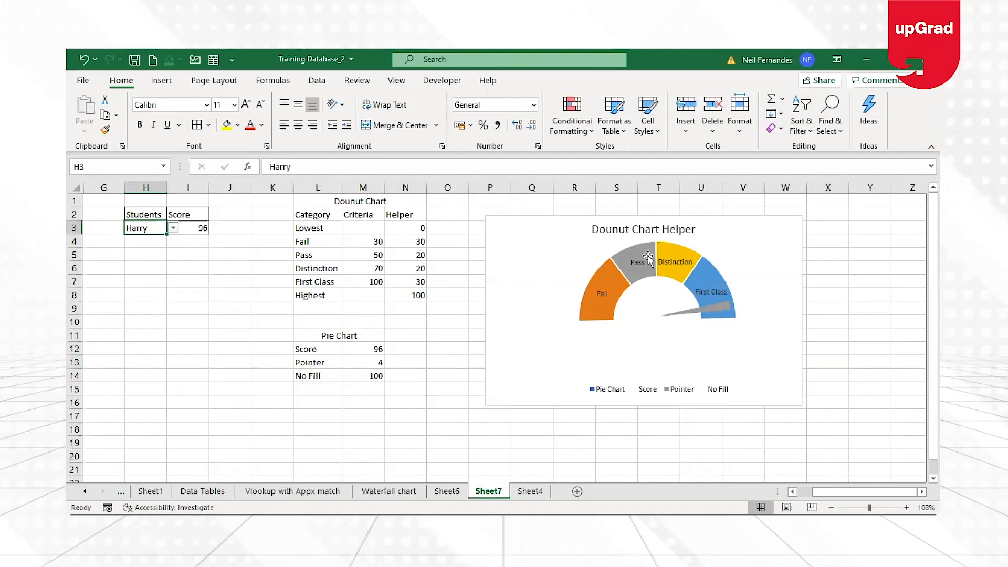
# - Move the pie pointer chart down off the half-ring and reposition the Distinction and First Class labels toward its outer edge
pyautogui.click(675, 266)
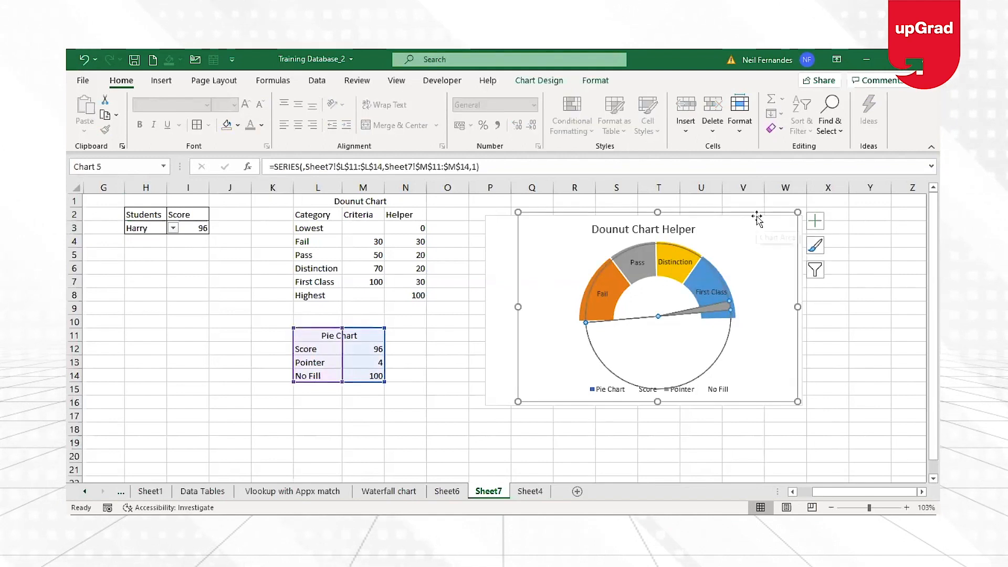
pyautogui.moveTo(762, 216); pyautogui.dragTo(765, 308)
pyautogui.click(680, 262)
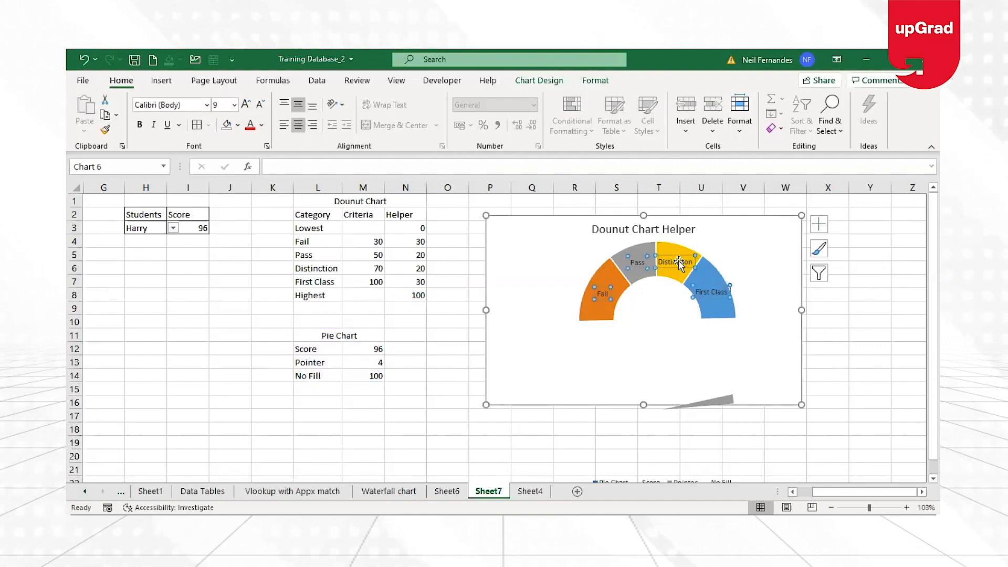
pyautogui.click(819, 224)
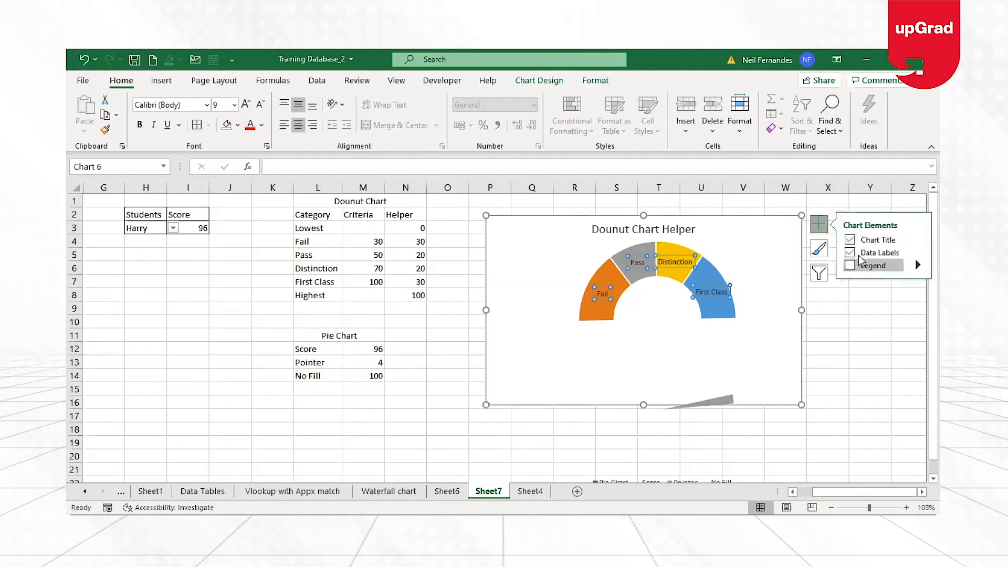
pyautogui.click(917, 252)
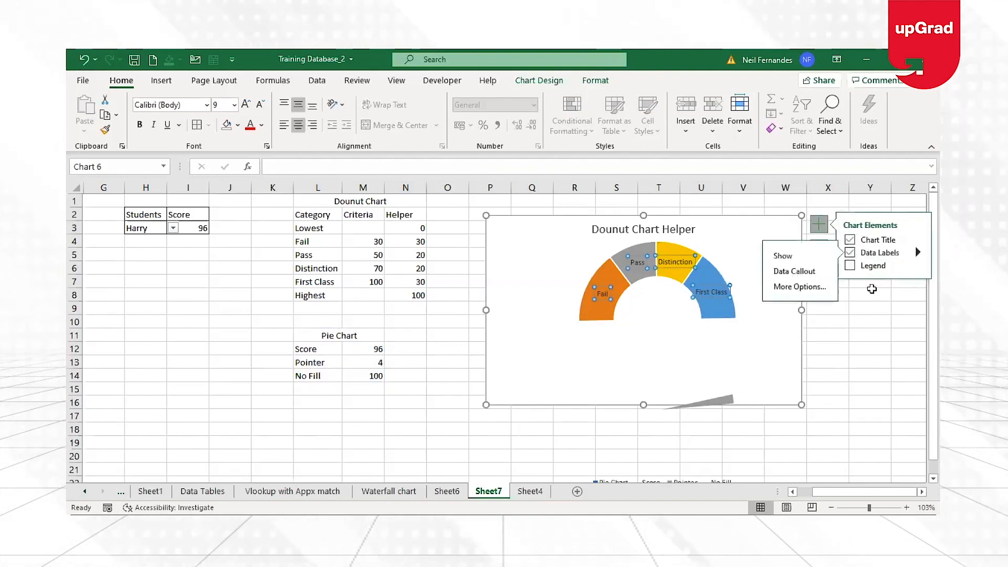
pyautogui.click(788, 288)
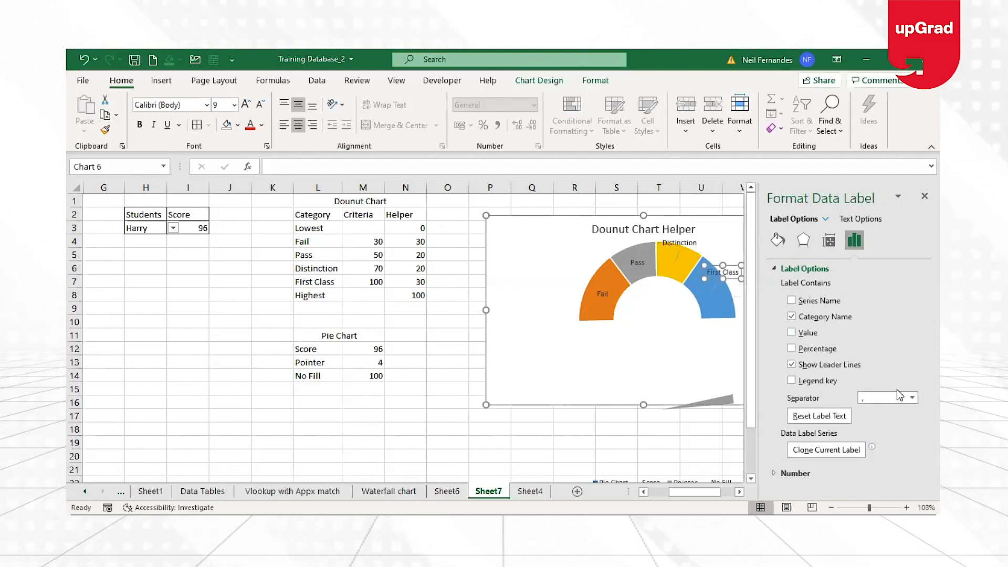
# - Rotate the First Class label to a custom angle of 55° and turn off the leader lines
pyautogui.click(828, 240)
pyautogui.click(774, 286)
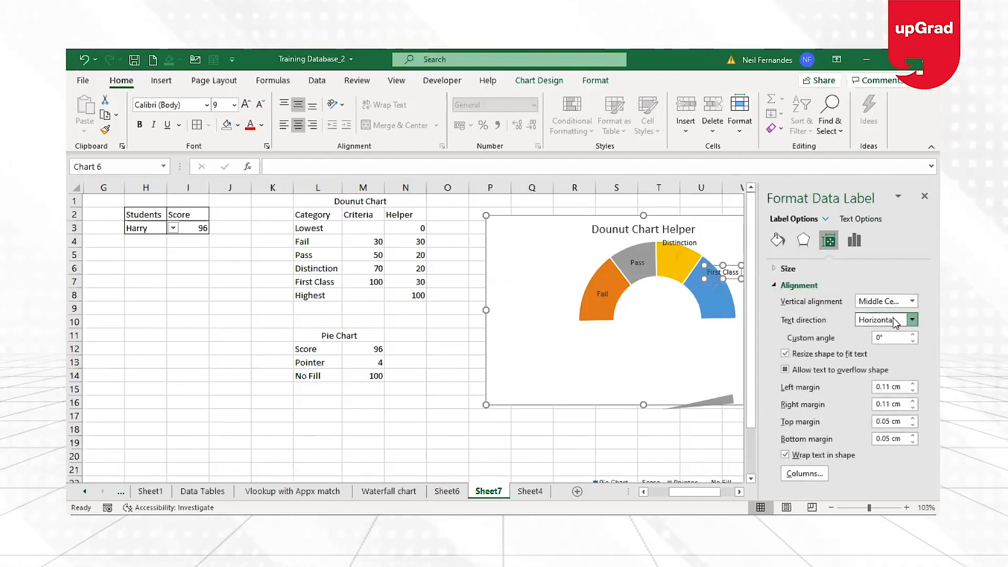
pyautogui.click(913, 335)
pyautogui.click(914, 335)
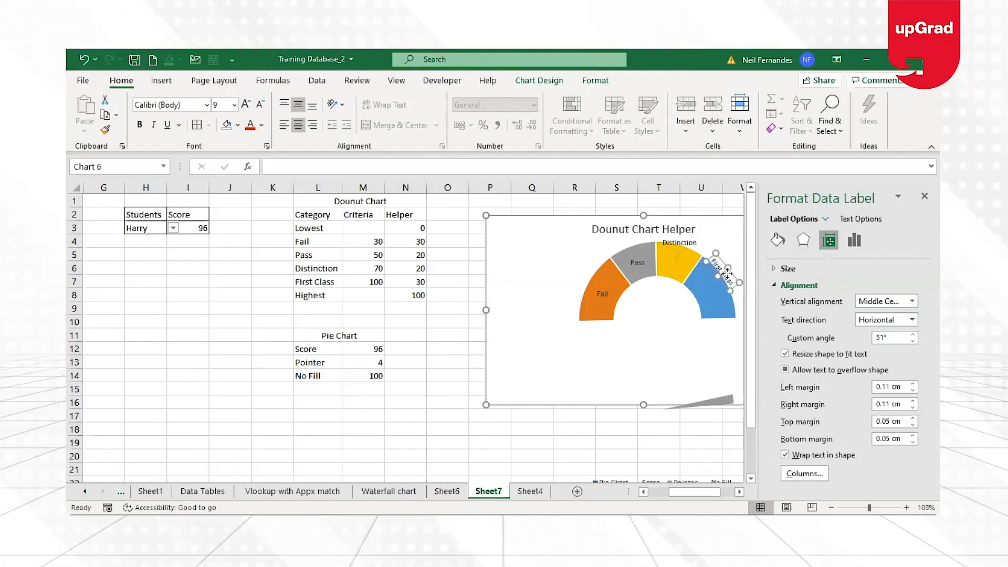
pyautogui.moveTo(734, 272); pyautogui.dragTo(616, 273)
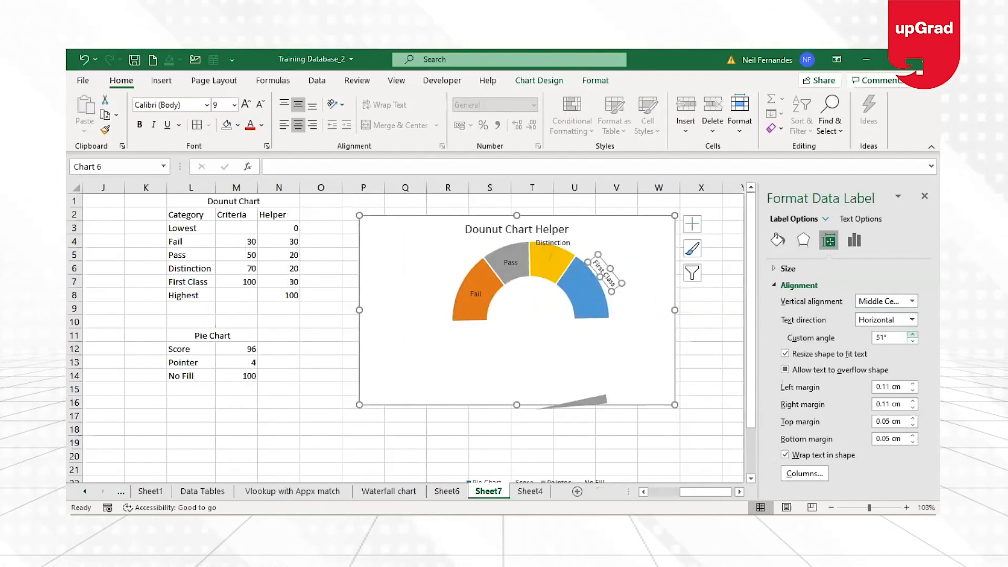
pyautogui.click(914, 335)
pyautogui.click(913, 335)
pyautogui.click(914, 335)
pyautogui.click(914, 335)
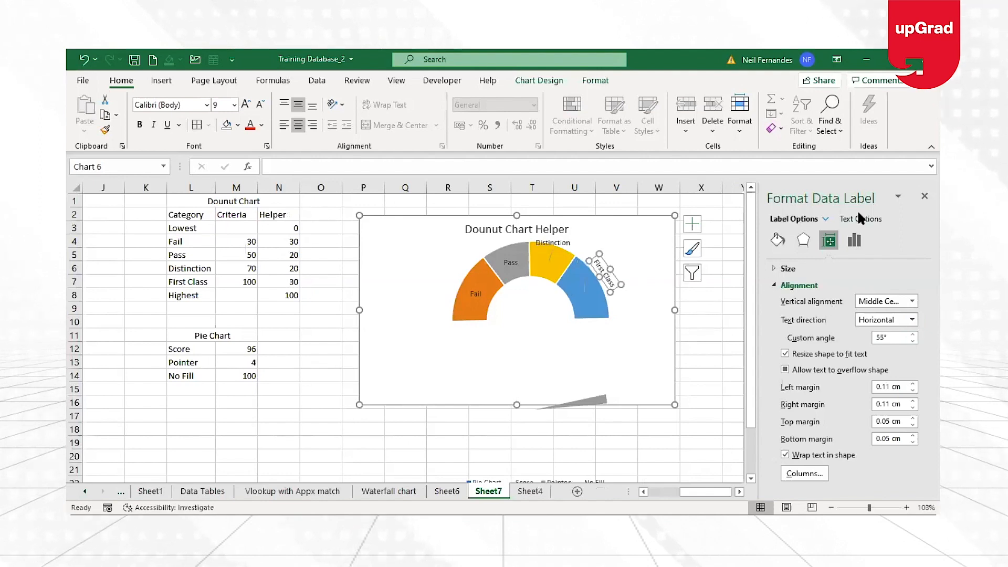
pyautogui.click(854, 241)
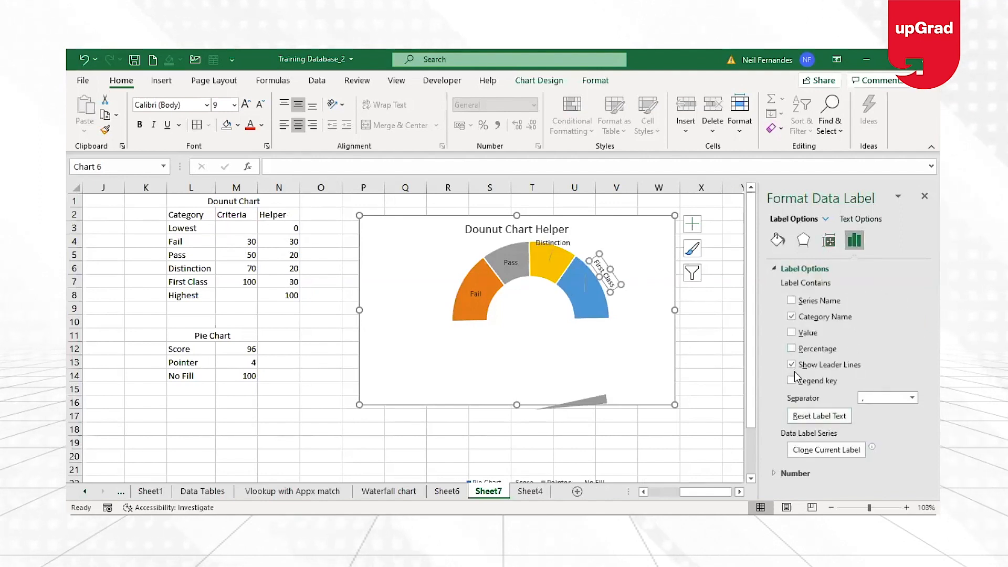
pyautogui.click(699, 428)
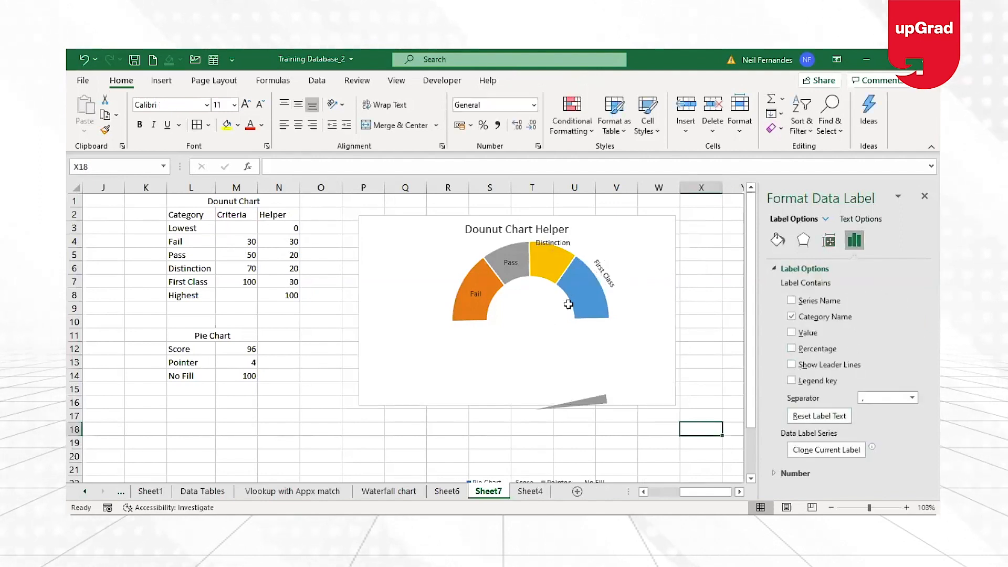
# - Rotate the Distinction label to a custom angle of 17° and widen it so its text fits on one line
pyautogui.click(558, 245)
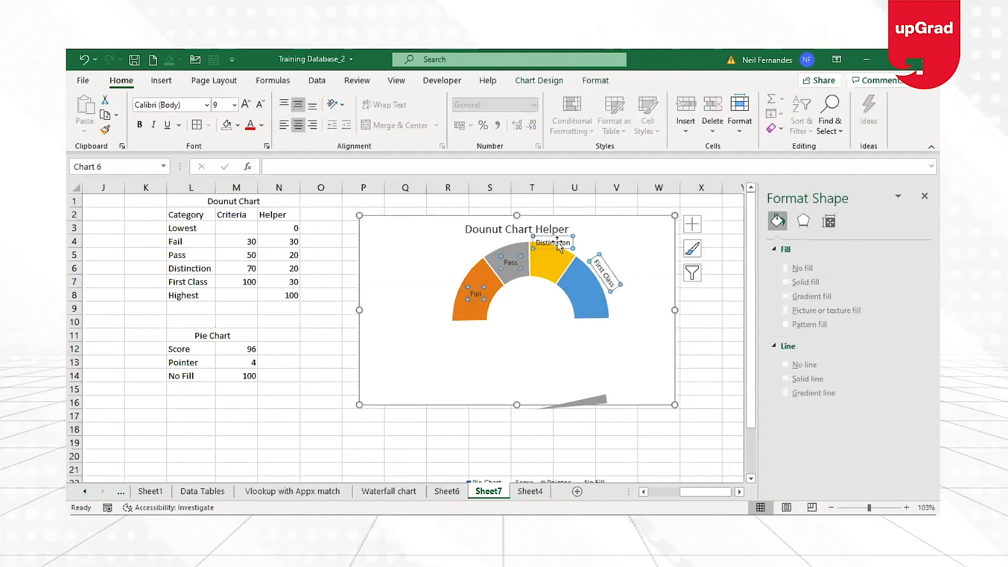
pyautogui.click(556, 243)
pyautogui.click(829, 241)
pyautogui.click(913, 334)
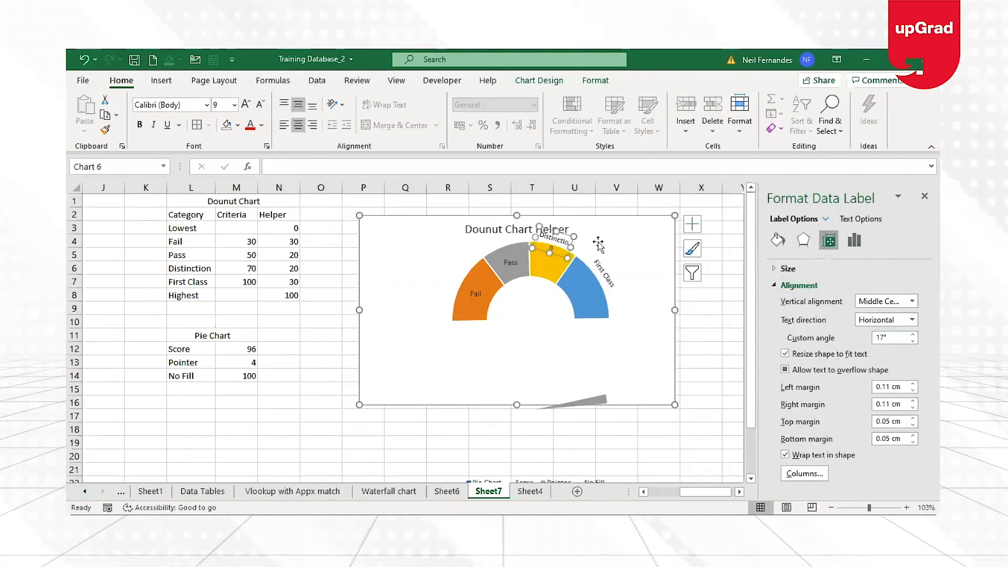
pyautogui.doubleClick(570, 248)
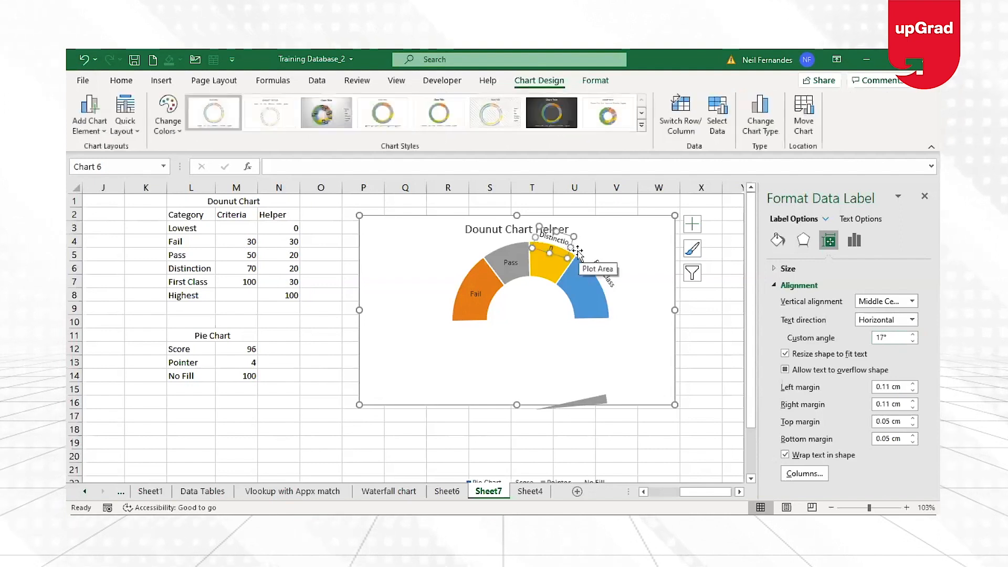
pyautogui.moveTo(570, 247); pyautogui.dragTo(579, 257)
# - Extend the doughnut chart down to row 18 and move the Pass label above the outer edge of its gray band
pyautogui.click(515, 220)
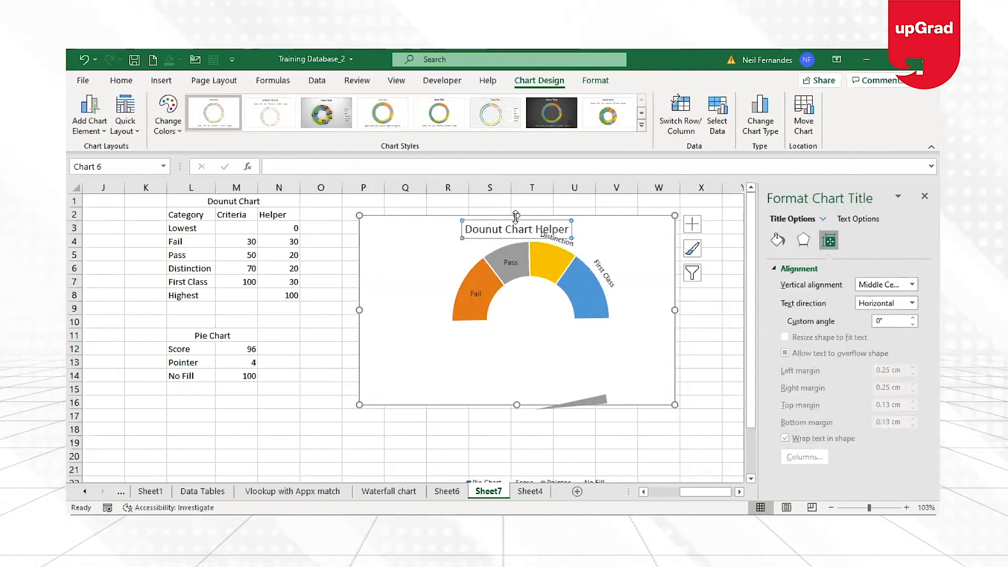
pyautogui.moveTo(516, 405); pyautogui.dragTo(516, 429)
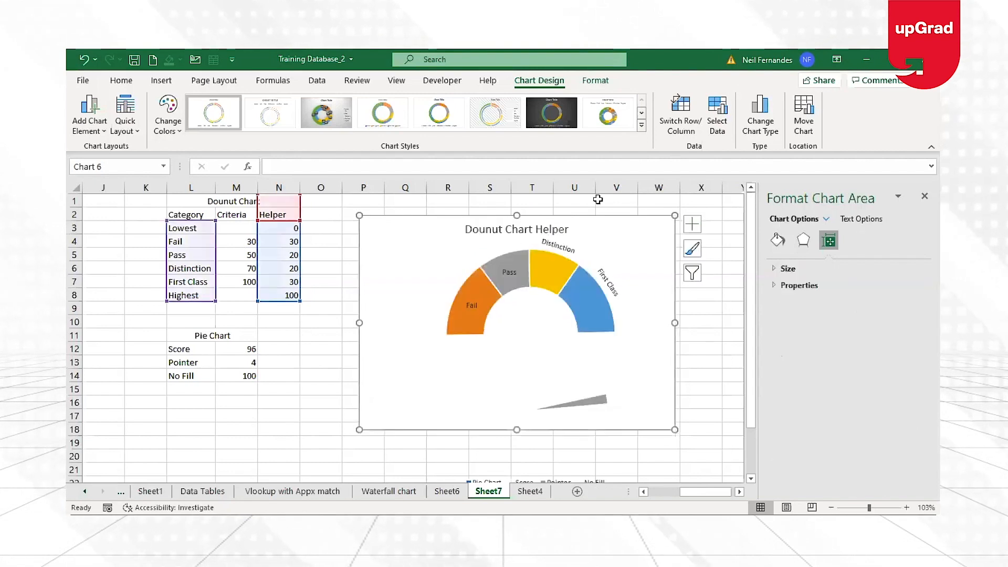
pyautogui.click(508, 271)
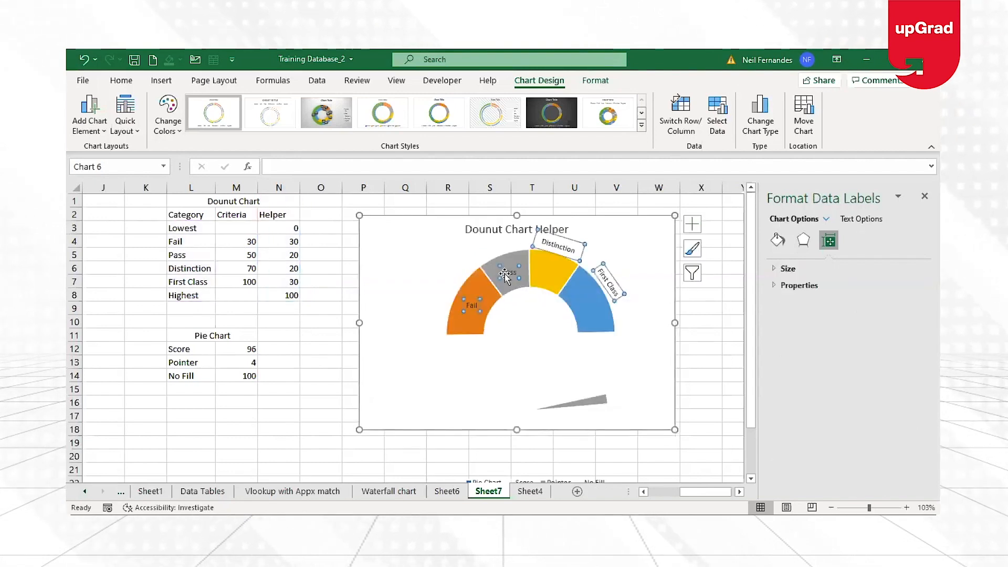
pyautogui.click(509, 270)
pyautogui.moveTo(511, 267); pyautogui.dragTo(501, 243)
# - Shift the pie pointer chart further down and move the Fail label outside the outer edge of its orange band
pyautogui.click(472, 291)
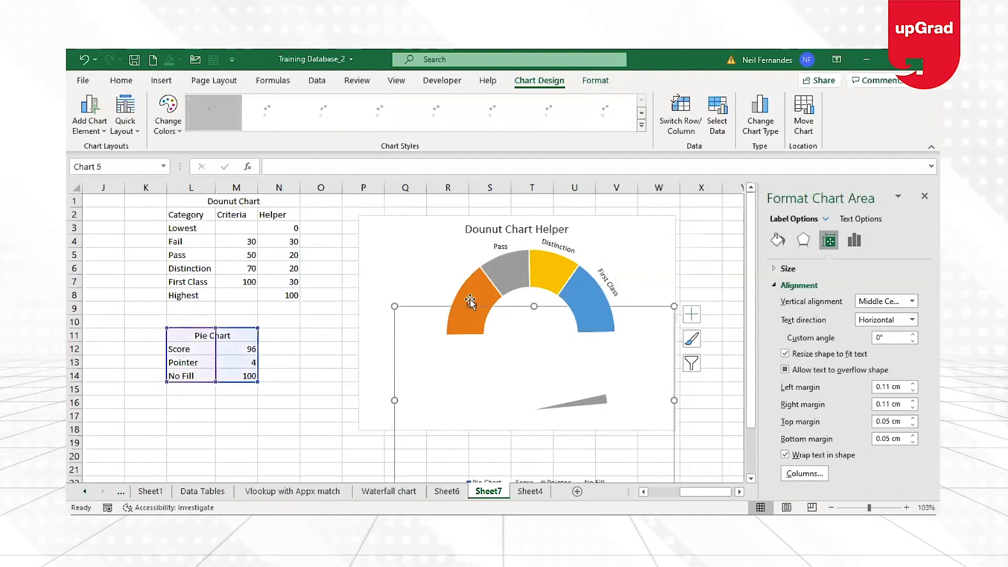
pyautogui.click(470, 303)
pyautogui.click(470, 306)
pyautogui.click(471, 305)
# - Rotate the Fail label to a custom angle of -56°
pyautogui.click(828, 240)
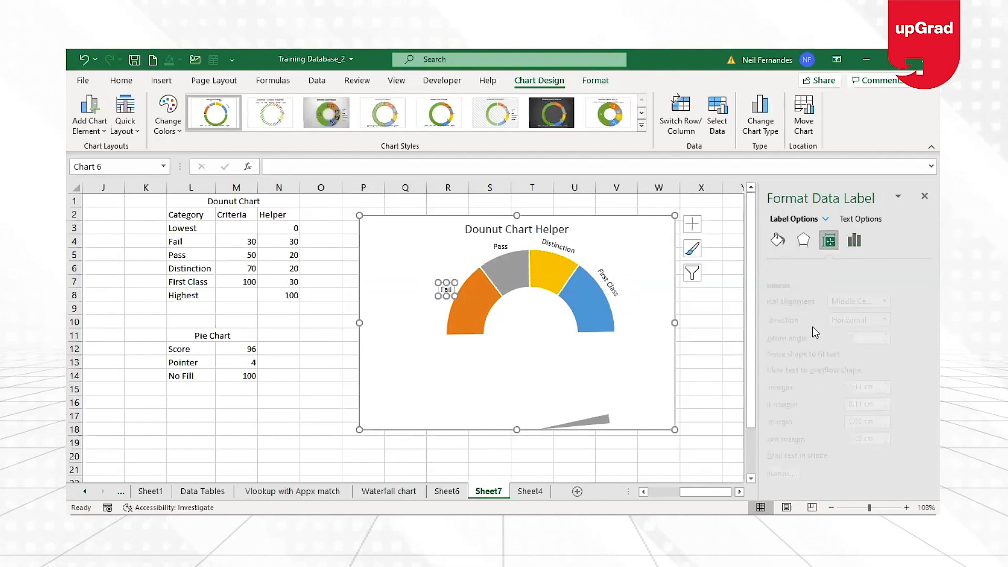
pyautogui.click(912, 340)
pyautogui.click(910, 339)
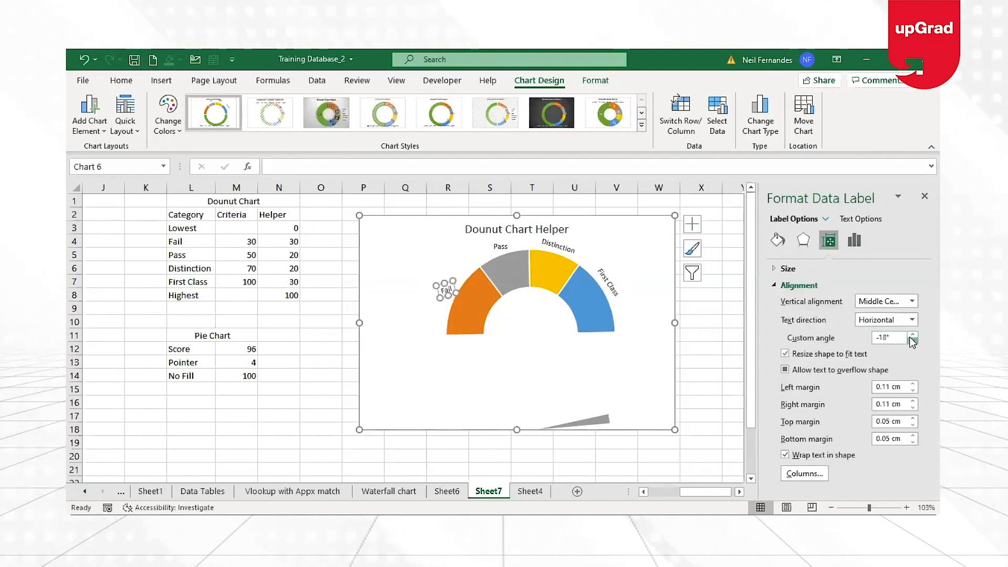
pyautogui.click(910, 340)
pyautogui.click(911, 340)
pyautogui.click(910, 339)
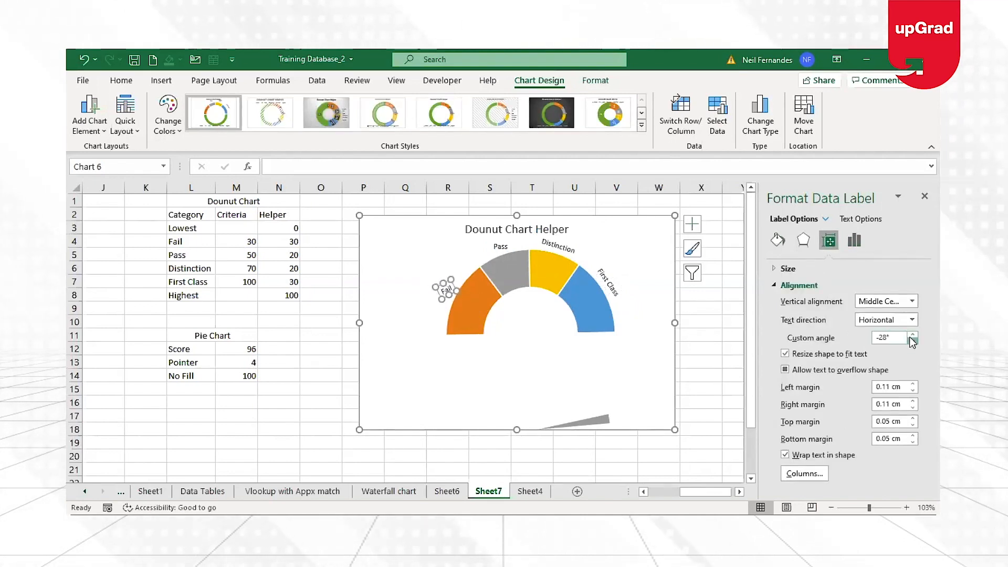
pyautogui.click(910, 340)
pyautogui.click(911, 340)
pyautogui.click(910, 339)
pyautogui.click(911, 339)
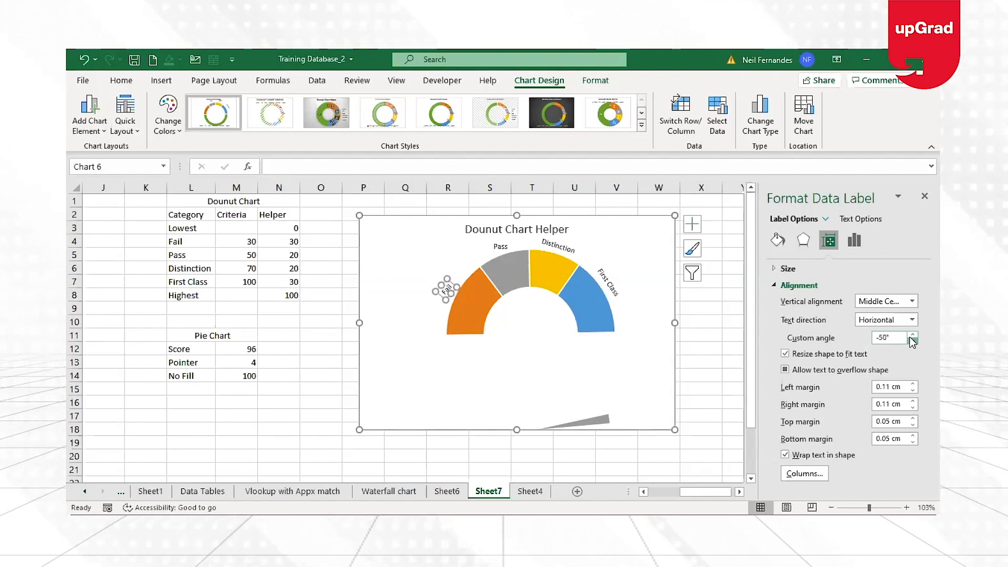
pyautogui.click(910, 340)
pyautogui.click(910, 340)
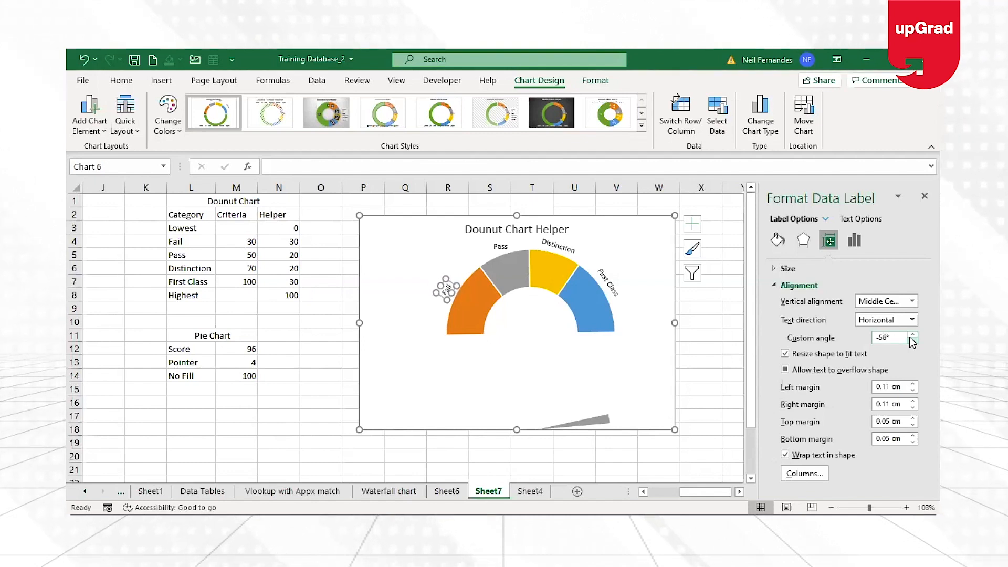
pyautogui.click(573, 422)
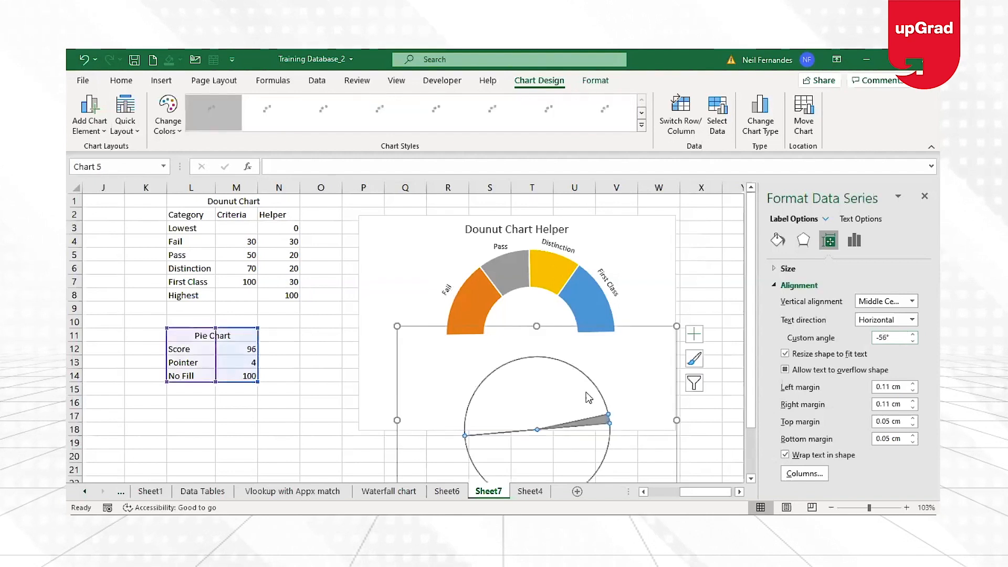
pyautogui.moveTo(589, 389); pyautogui.dragTo(585, 349)
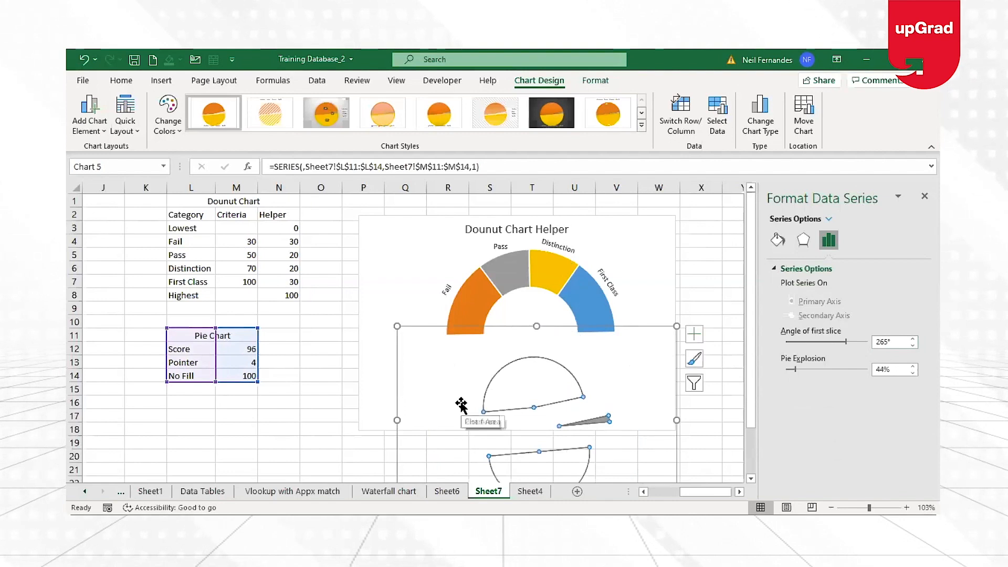
pyautogui.hotkey('ctrl', 'z')
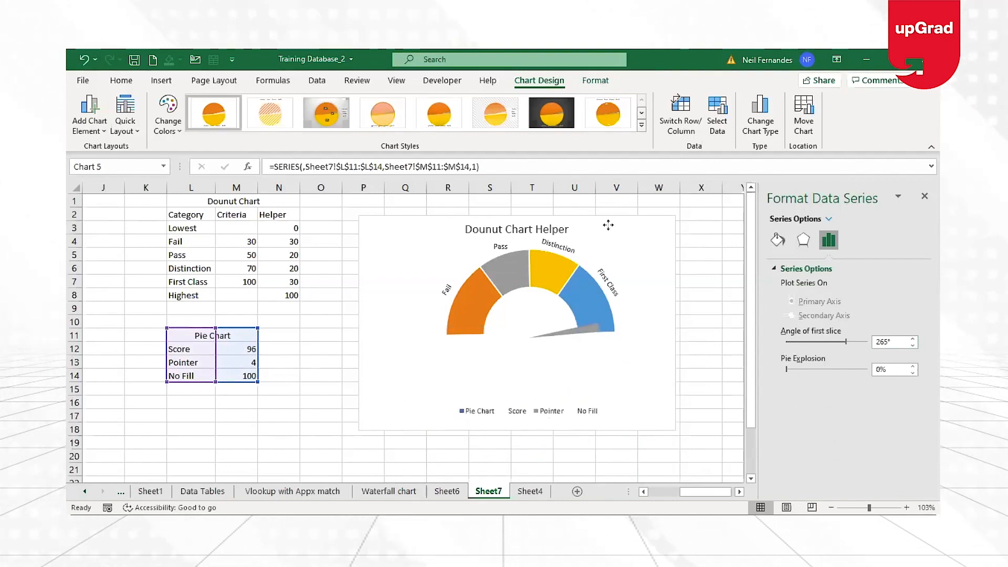
# - Place the pie pointer chart over the half-doughnut, setting the score in M12 to 100 to align the pointer with the blue band's end
pyautogui.click(403, 312)
pyautogui.moveTo(403, 312); pyautogui.dragTo(393, 314)
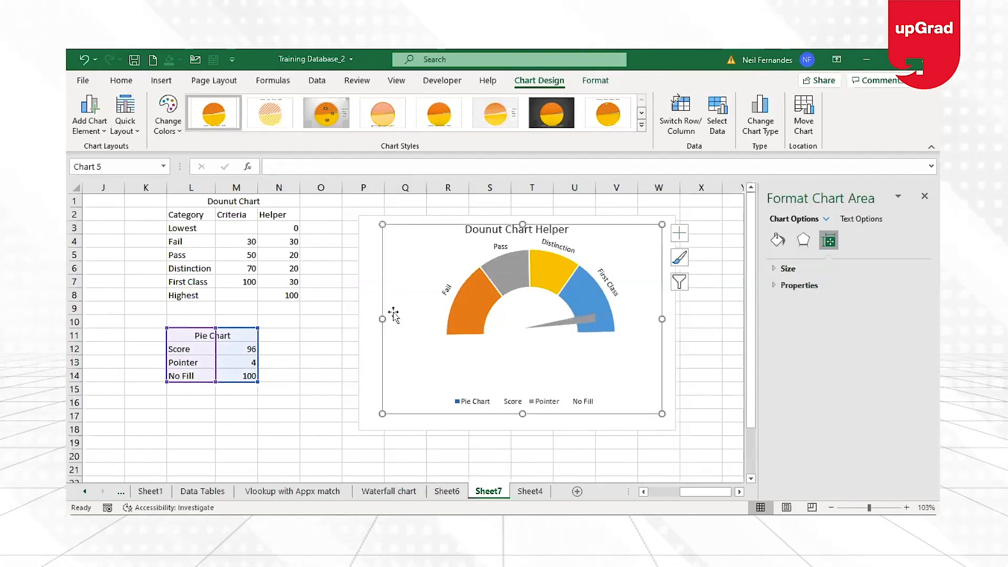
pyautogui.click(237, 347)
pyautogui.write('100')
pyautogui.press('Return')
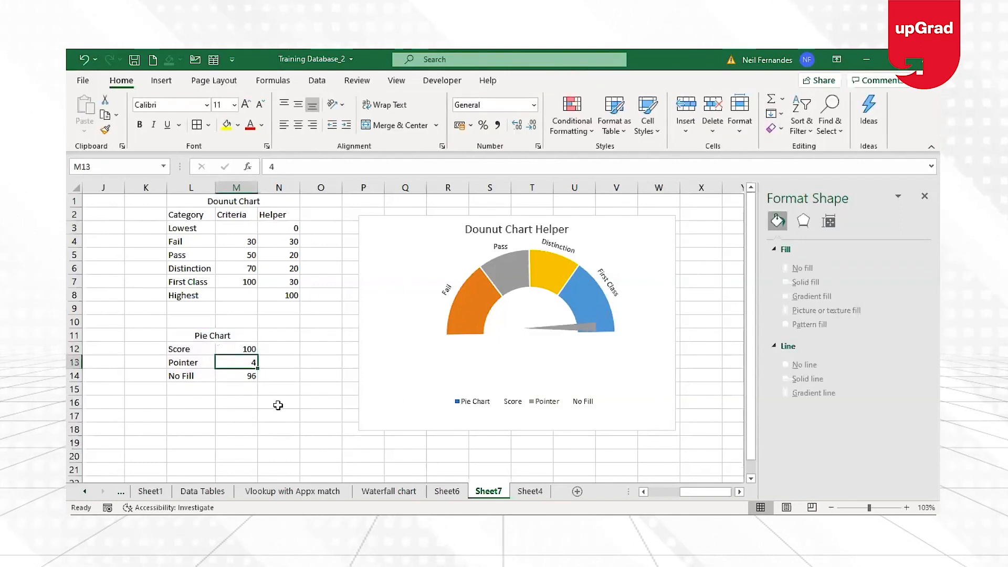
pyautogui.click(626, 240)
pyautogui.moveTo(626, 240); pyautogui.dragTo(632, 238)
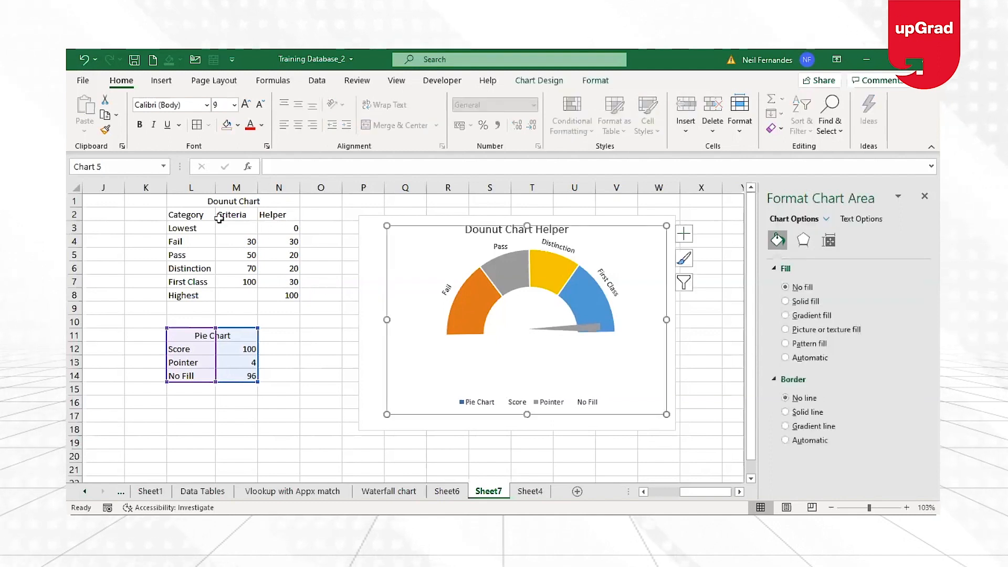
# - Link the Pie Chart table's Score cell M12 to the selected student's score in cell I3
pyautogui.click(230, 354)
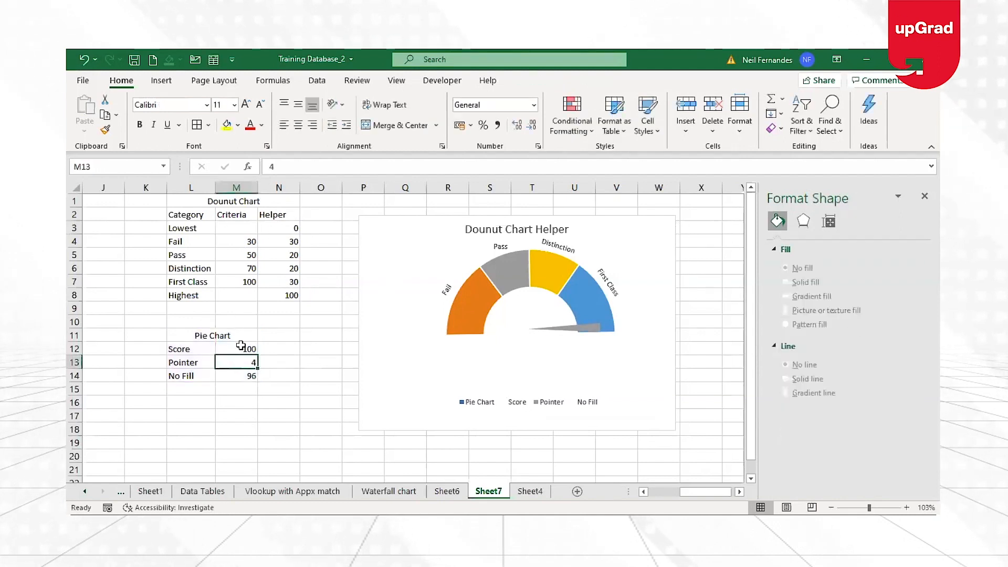
pyautogui.write('=')
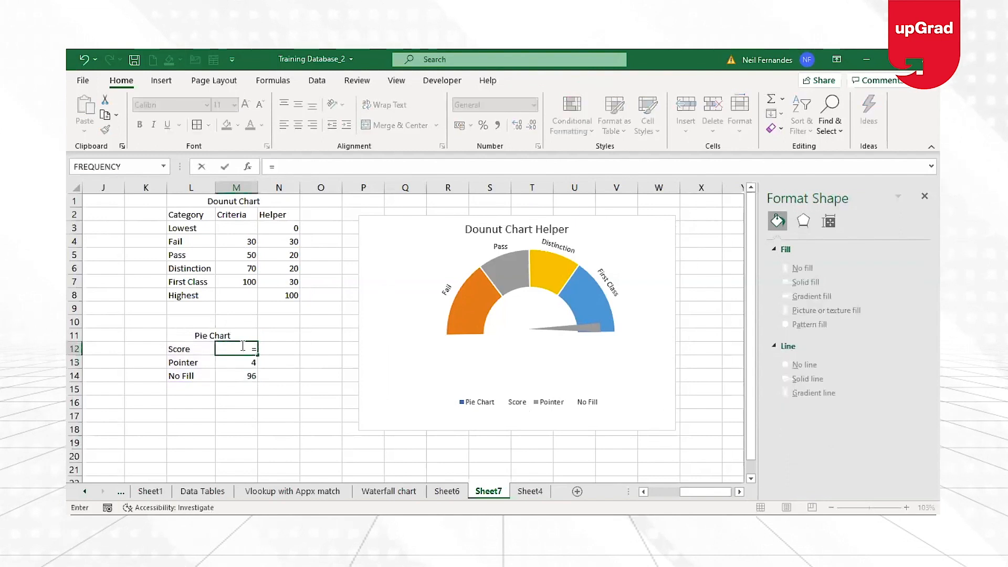
pyautogui.press('Left')
pyautogui.press('Left')
pyautogui.press('Left')
pyautogui.press('Left')
pyautogui.press('Left')
pyautogui.press('Left')
pyautogui.press('Up')
pyautogui.press('Up')
pyautogui.press('Up')
pyautogui.press('Up')
pyautogui.press('Up')
pyautogui.press('Up')
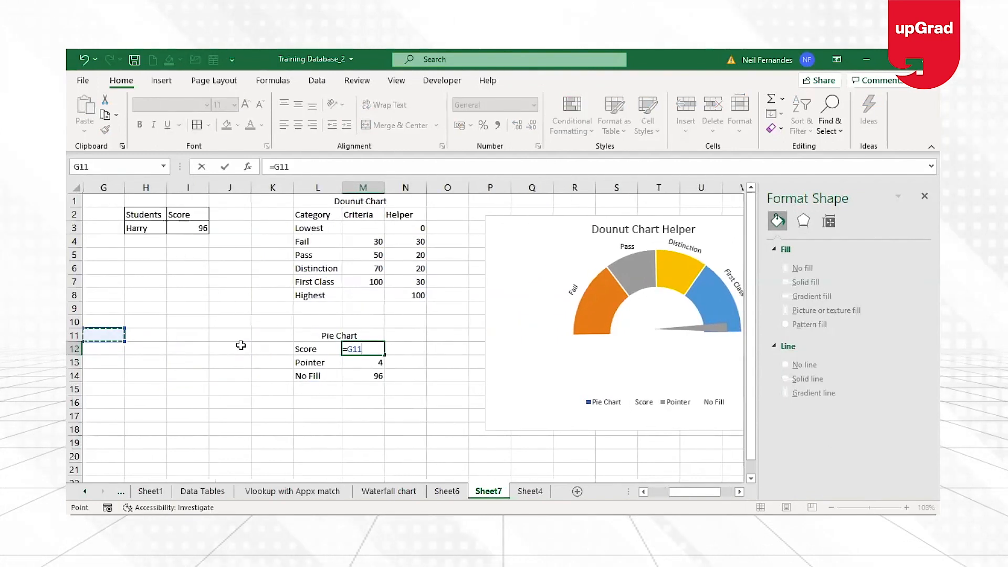
pyautogui.press('Up')
pyautogui.press('Up')
pyautogui.press('Up')
pyautogui.press('Right')
pyautogui.press('Right')
pyautogui.press('Return')
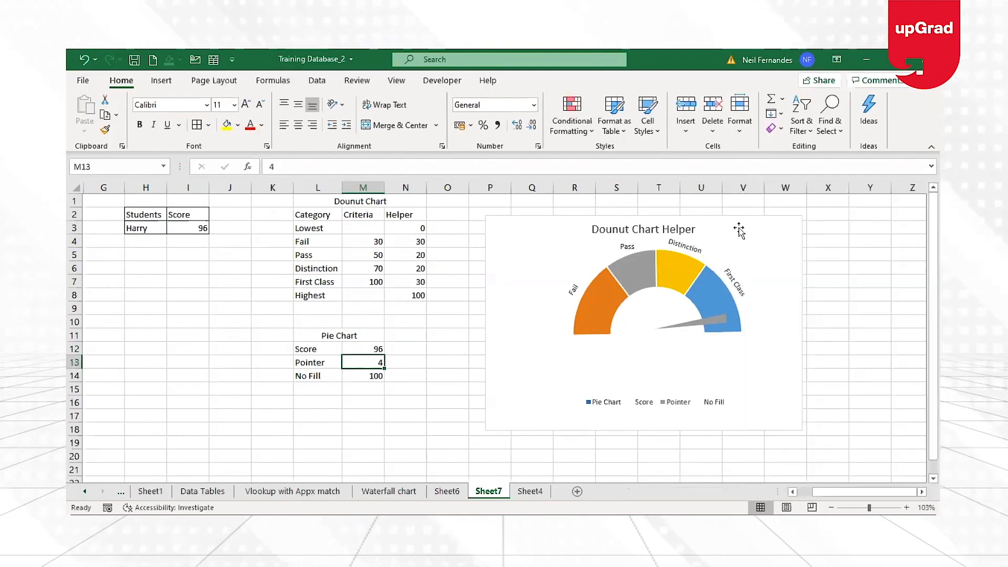
# - Test the gauge by choosing a student in H3 whose score lies near the boundary between Pass and Distinction
pyautogui.click(745, 224)
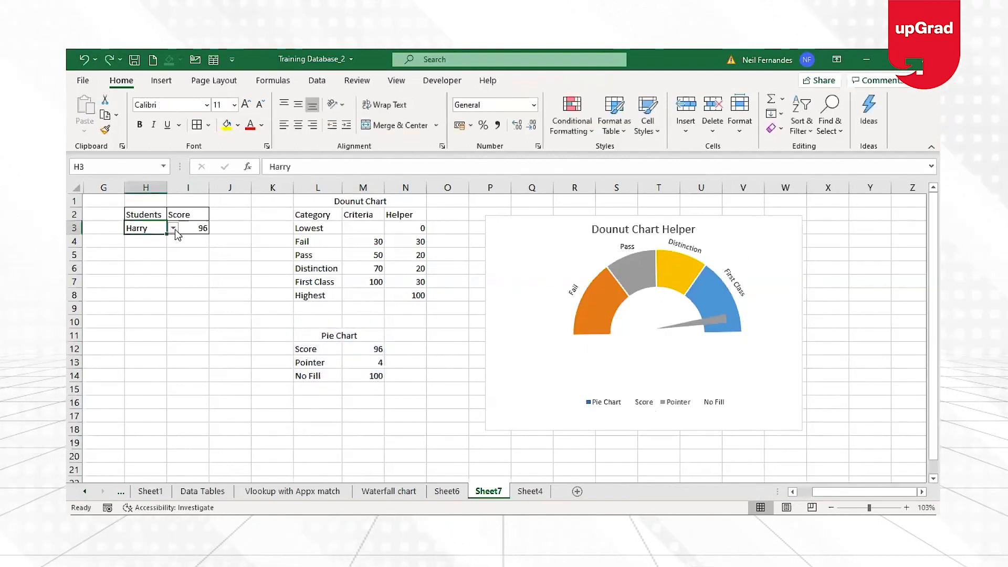
pyautogui.click(173, 228)
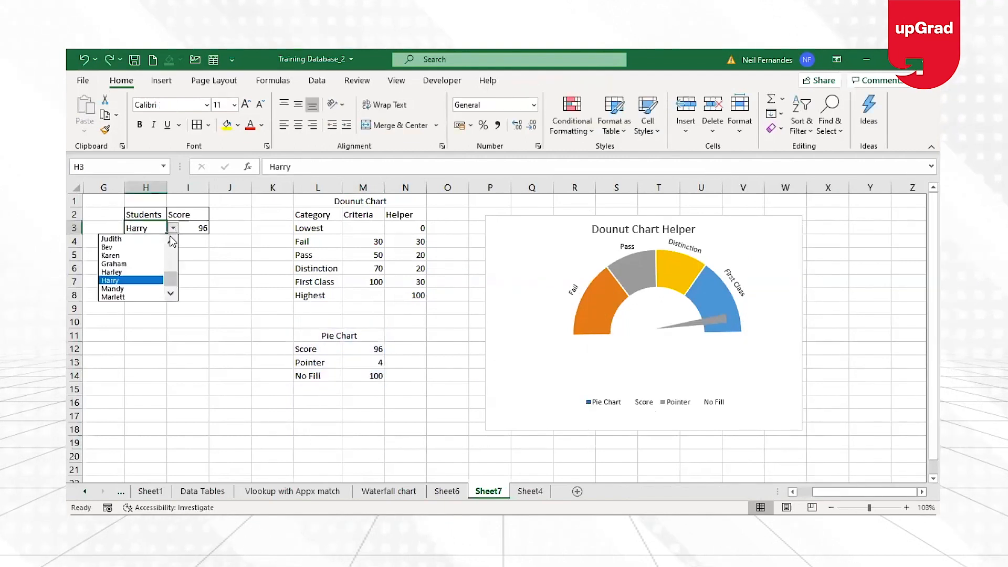
pyautogui.click(112, 251)
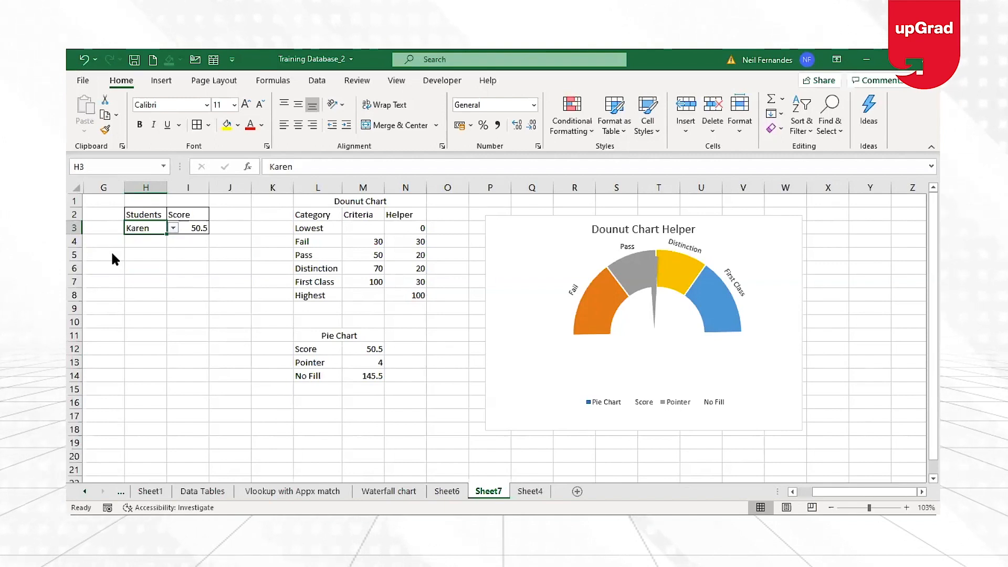
# - Select only the Pointer slice of the pie chart and fill it with black
pyautogui.click(623, 275)
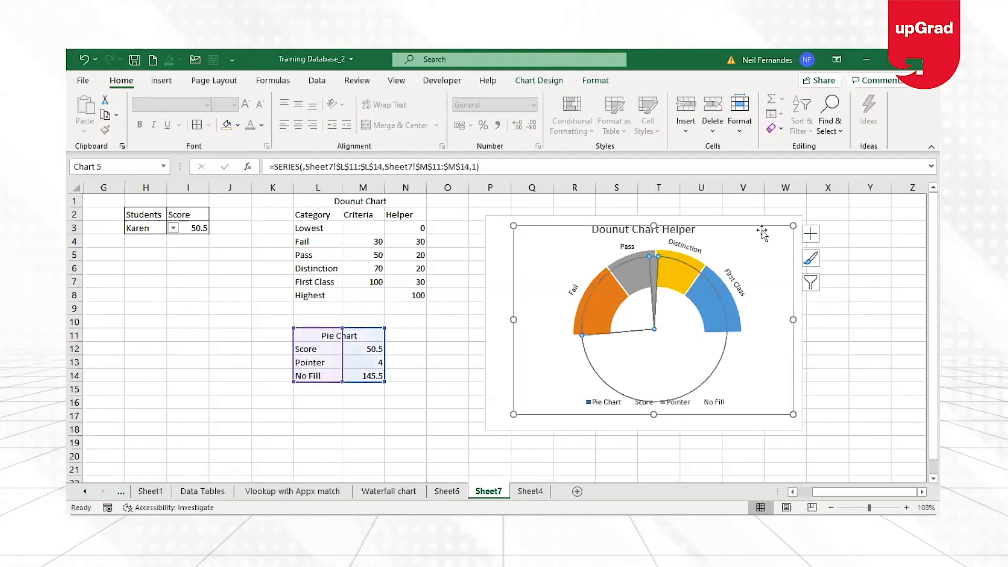
pyautogui.click(654, 303)
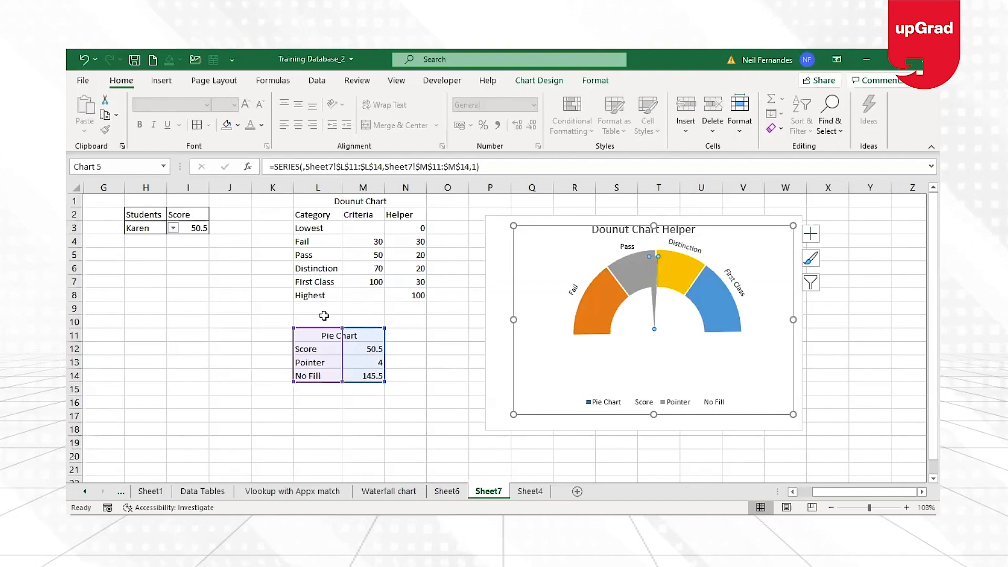
pyautogui.click(569, 308)
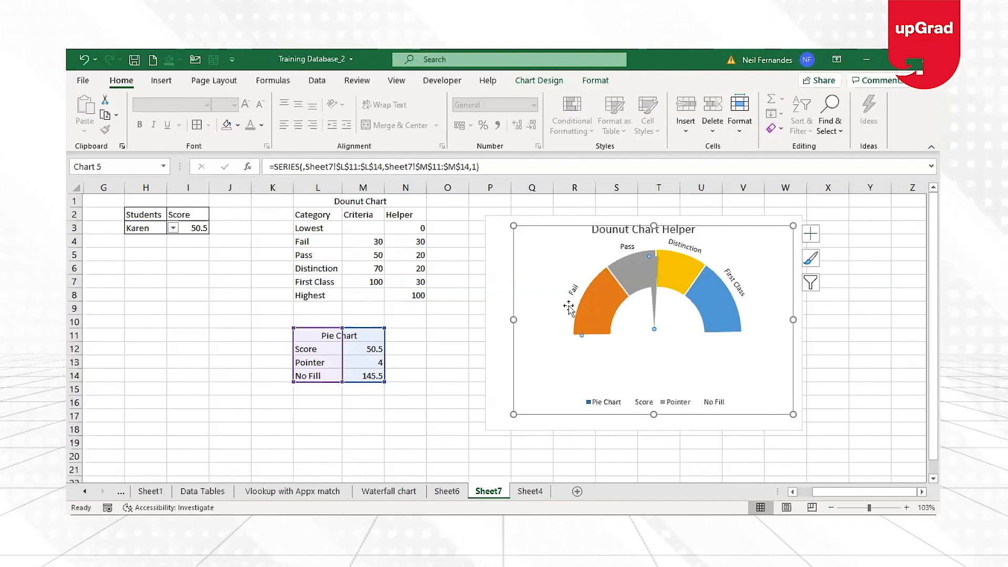
pyautogui.click(582, 82)
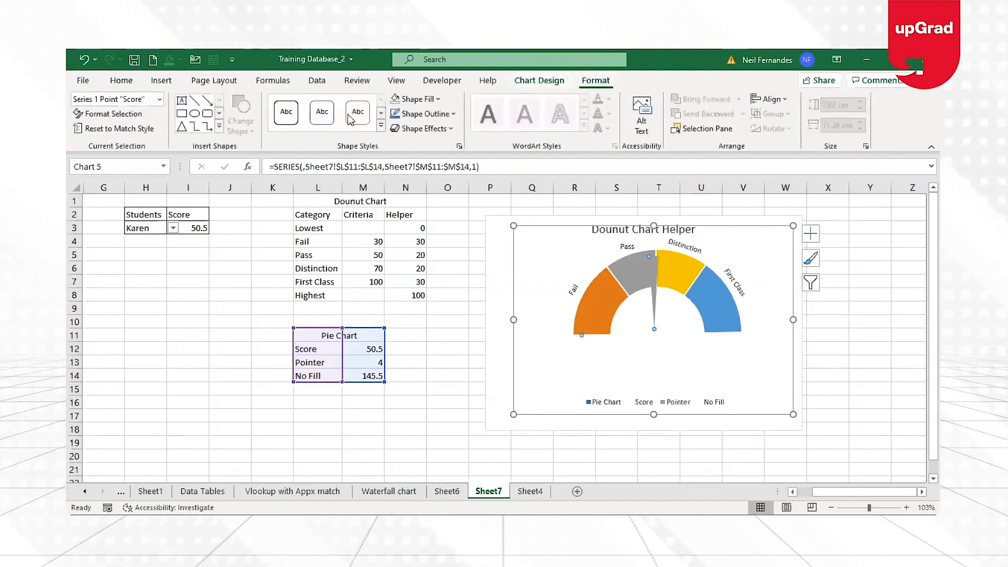
pyautogui.click(413, 99)
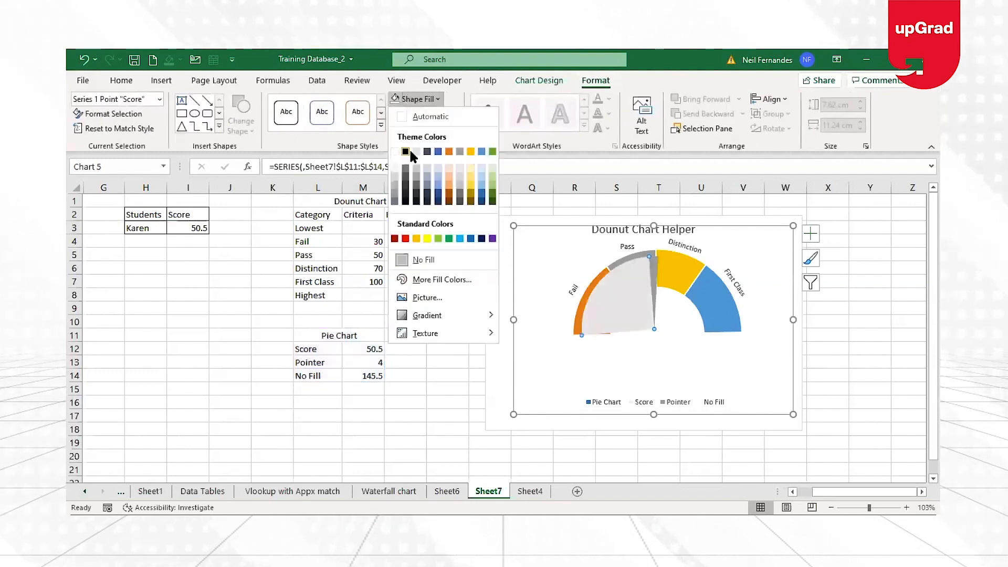
pyautogui.click(655, 269)
pyautogui.click(655, 269)
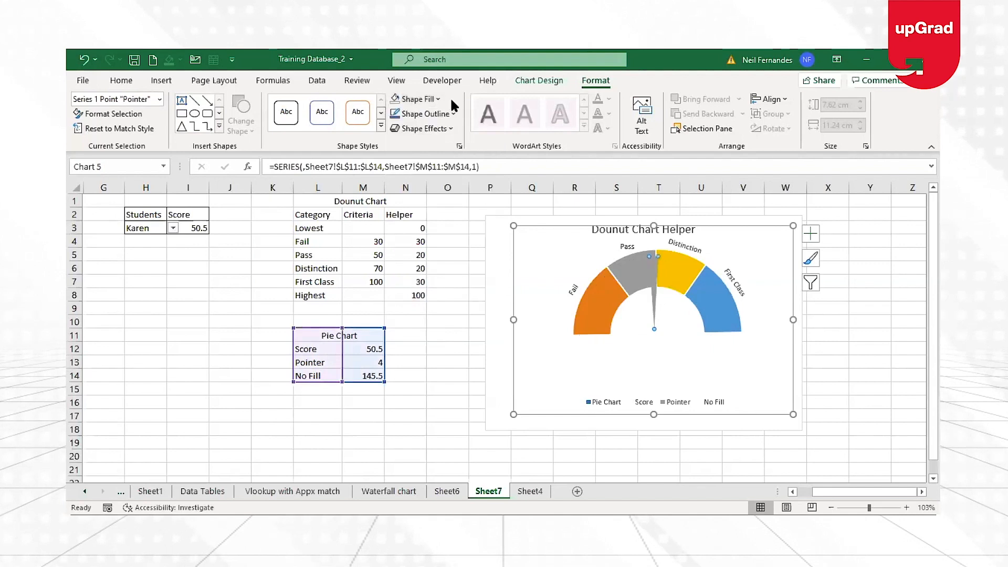
pyautogui.click(414, 99)
pyautogui.click(408, 159)
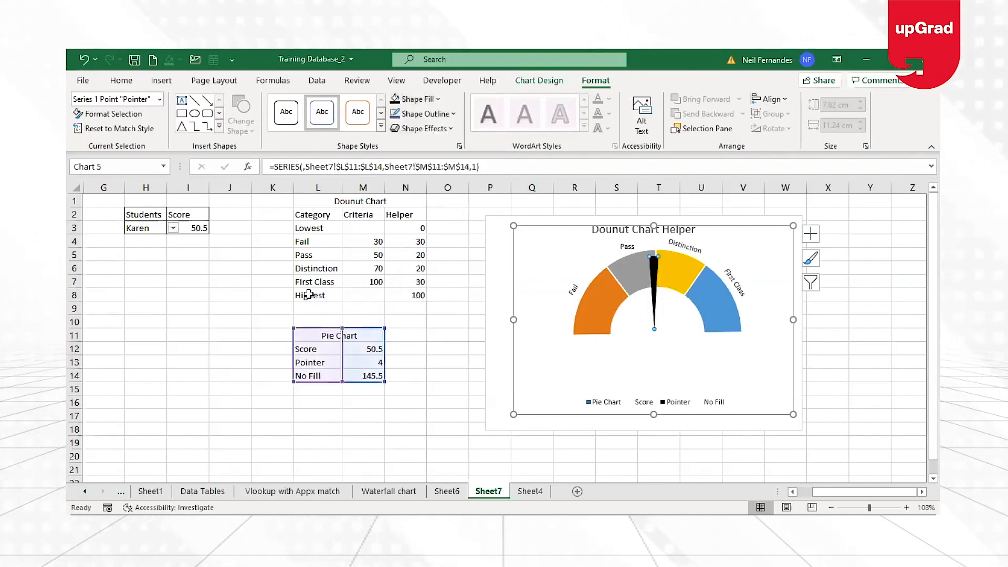
# - Choose a student in H3 whose score falls within the Fail band to test the black pointer
pyautogui.click(173, 228)
pyautogui.click(171, 243)
pyautogui.click(170, 243)
pyautogui.click(115, 253)
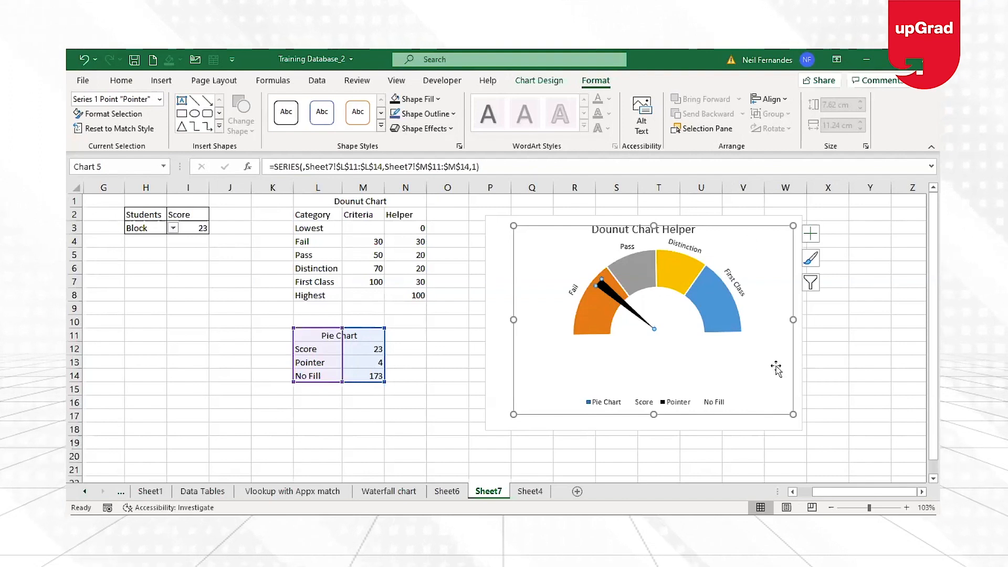
pyautogui.click(839, 429)
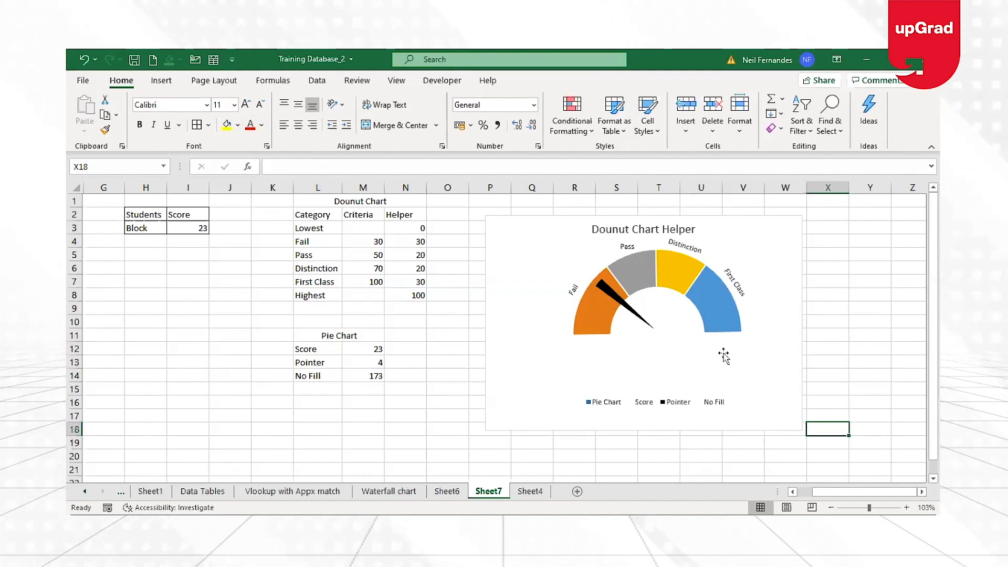
pyautogui.click(693, 402)
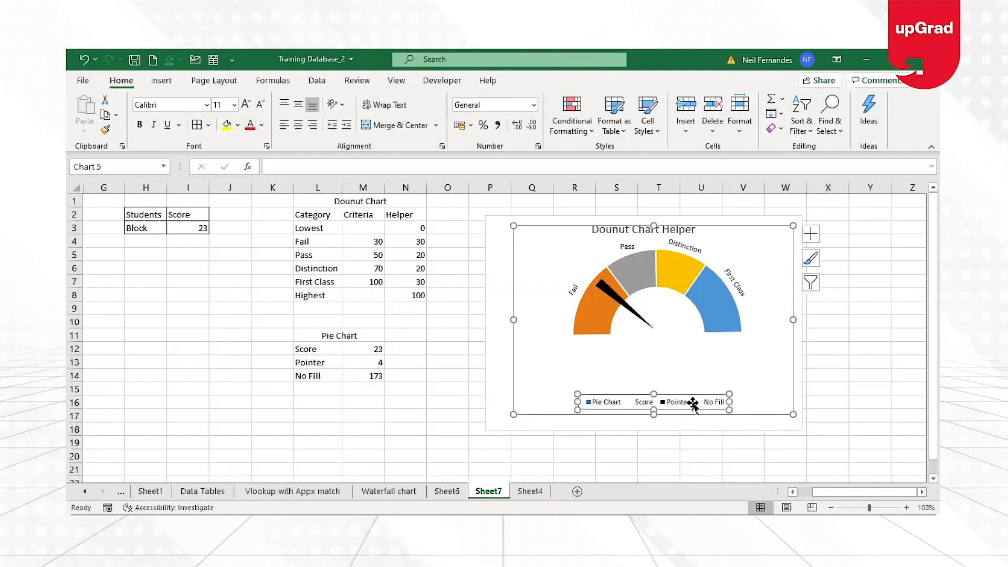
pyautogui.click(888, 376)
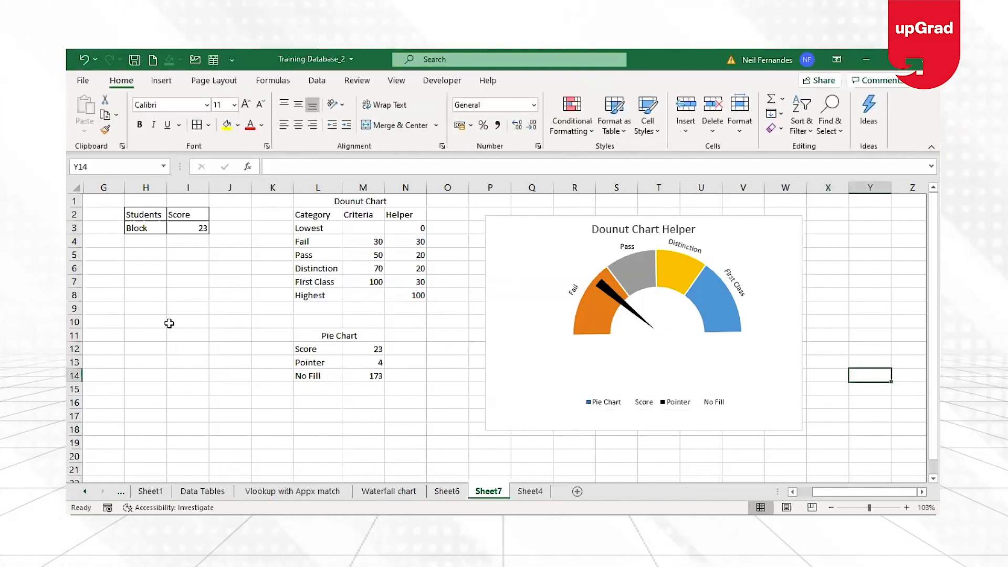